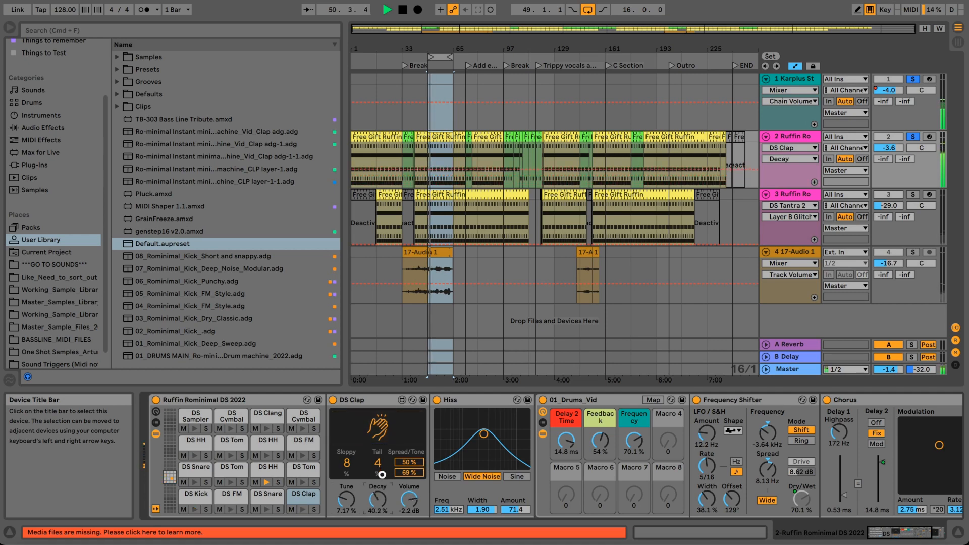
Step: Dry up the clap sound: set DS Clap's tail to 38%, switch off the 01_Drums_Vid rack and reduce the Hiss amount to 20.1
drag(381, 479, 382, 444)
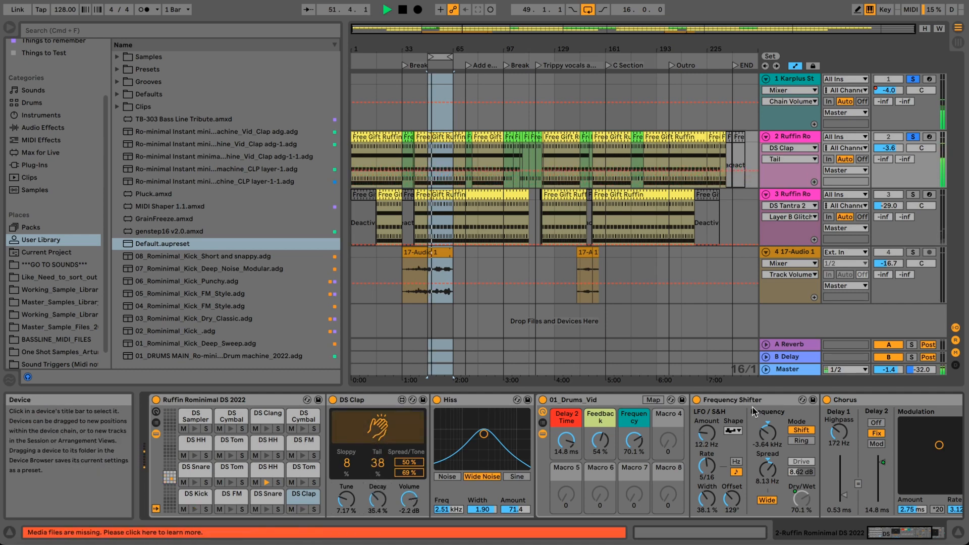
click(542, 399)
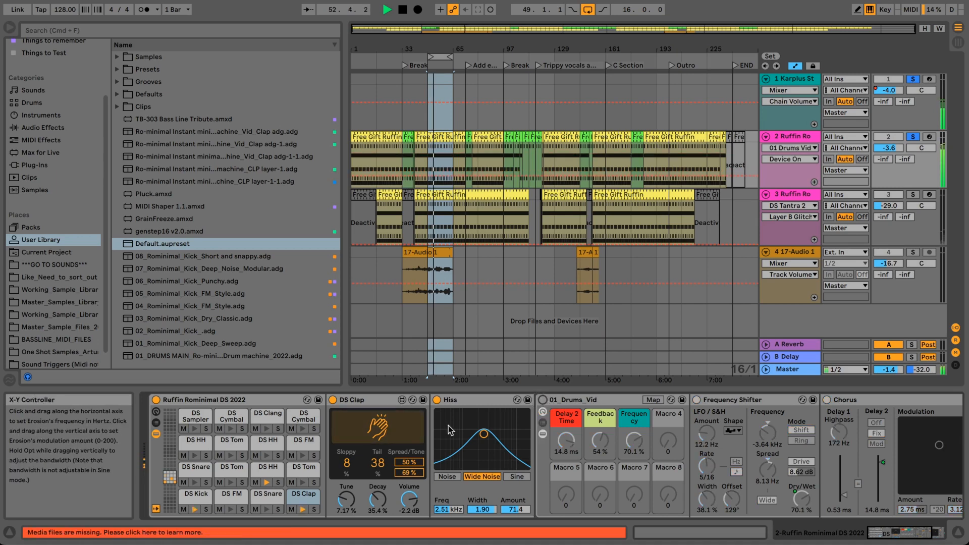
drag(483, 439, 485, 451)
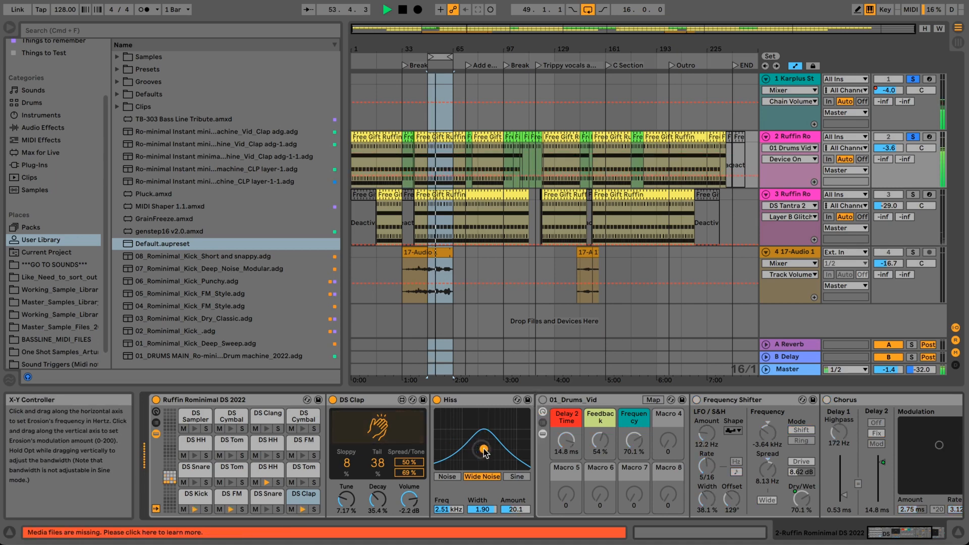
Step: Set DS Clap's sloppiness to 12%, its tune to 5.21% and its decay to 44.1%
drag(374, 501, 380, 511)
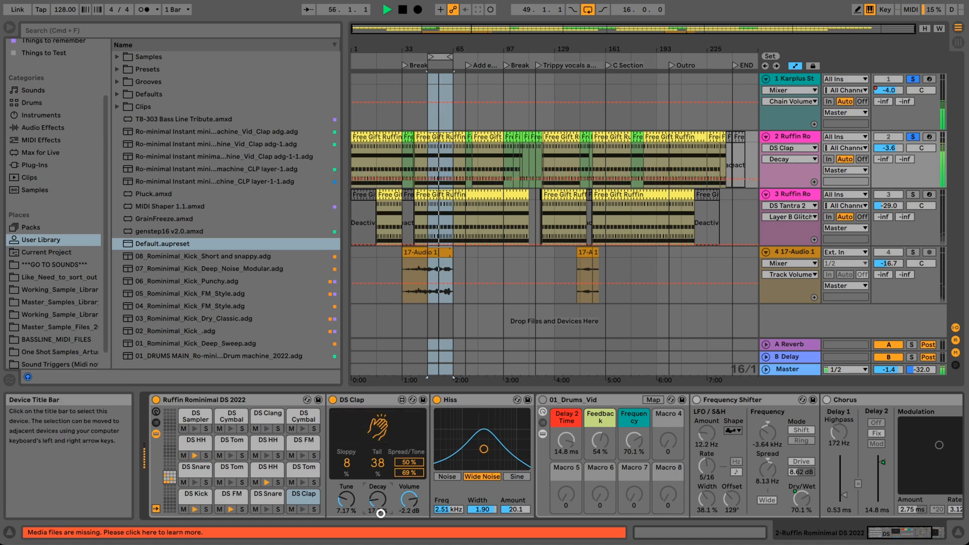
mouse_move(354, 473)
mouse_down()
mouse_move(353, 413)
mouse_move(354, 460)
mouse_up()
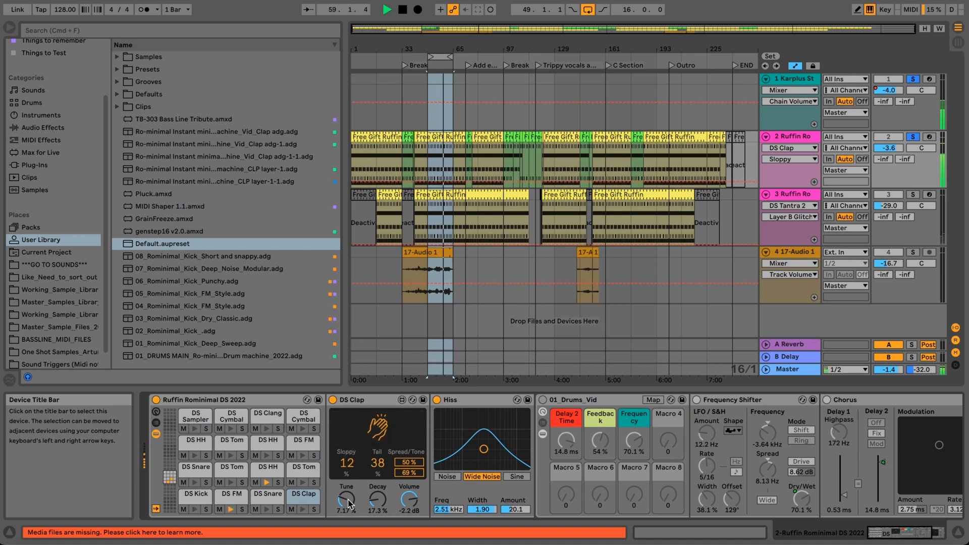
drag(348, 503, 348, 505)
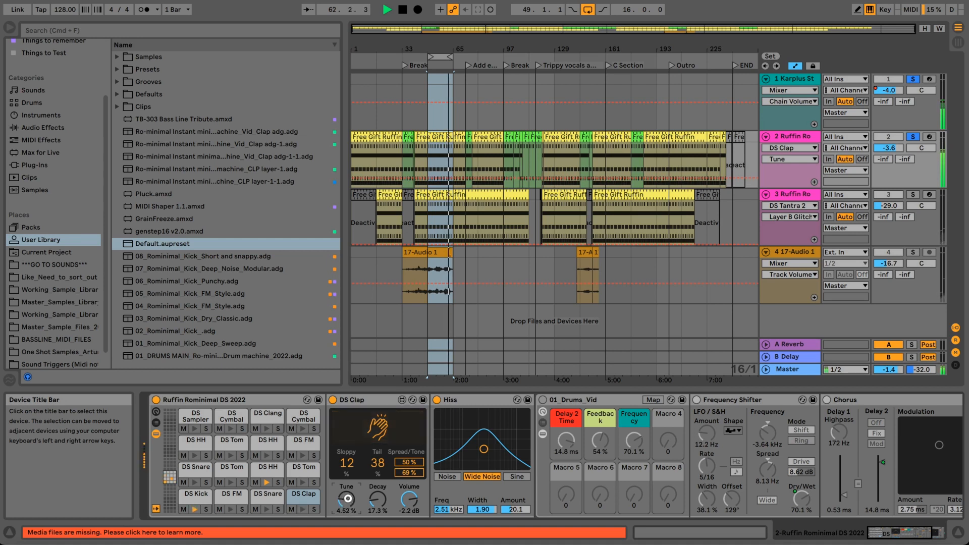
drag(375, 501, 375, 483)
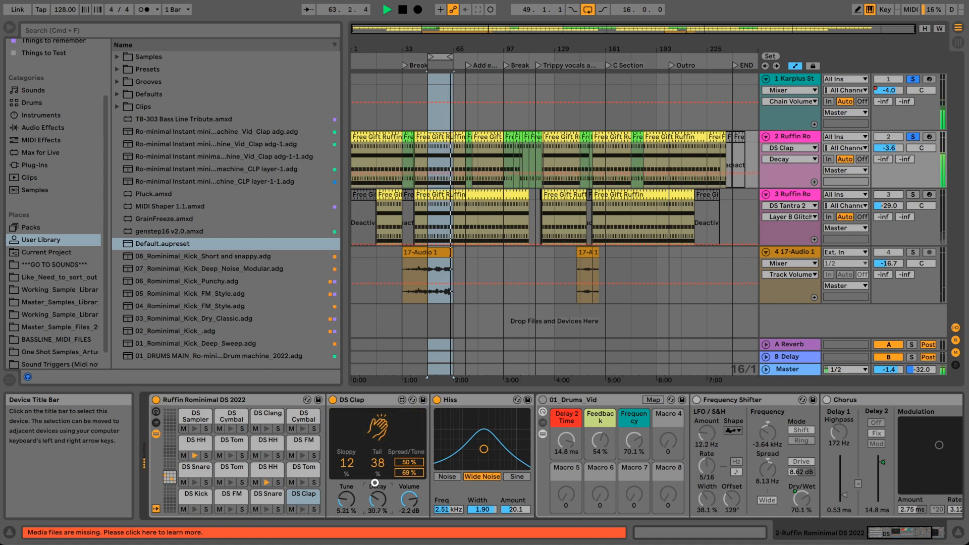
Step: Set DS Clap's tone to 100% and its volume to -2.9 dB
click(403, 477)
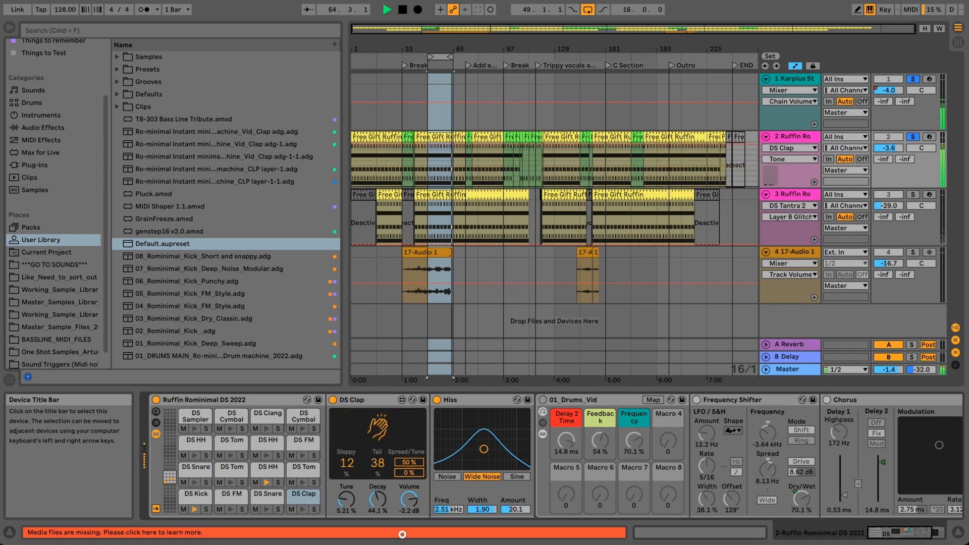
drag(403, 534, 404, 394)
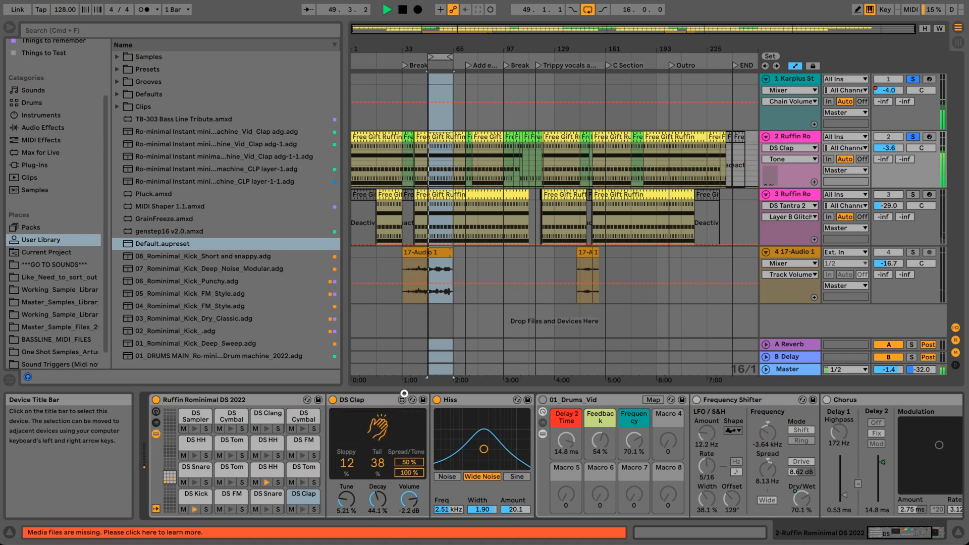
drag(409, 500, 407, 521)
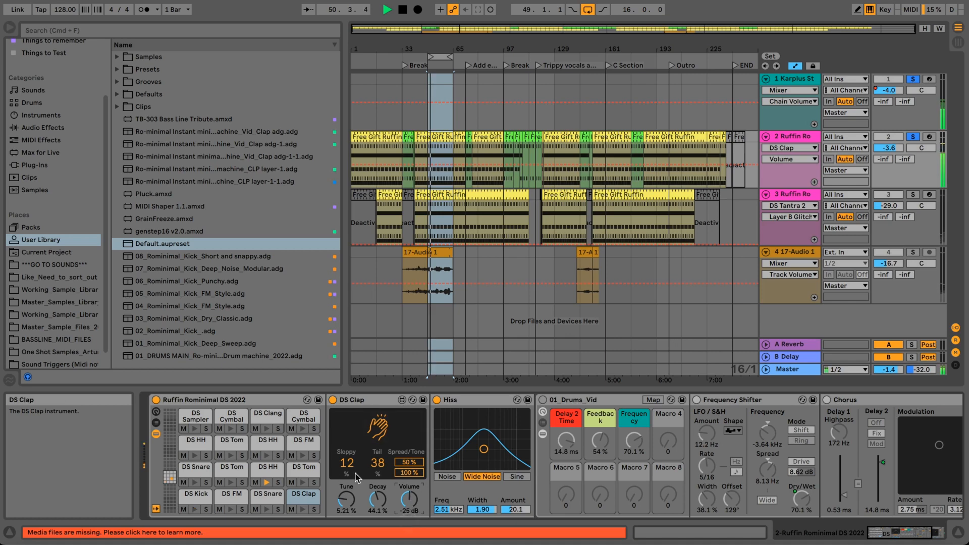
Step: Group DS Clap into an Instrument Rack and add the "Crunchy hihats & Claps effect chain" preset after it
click(359, 401)
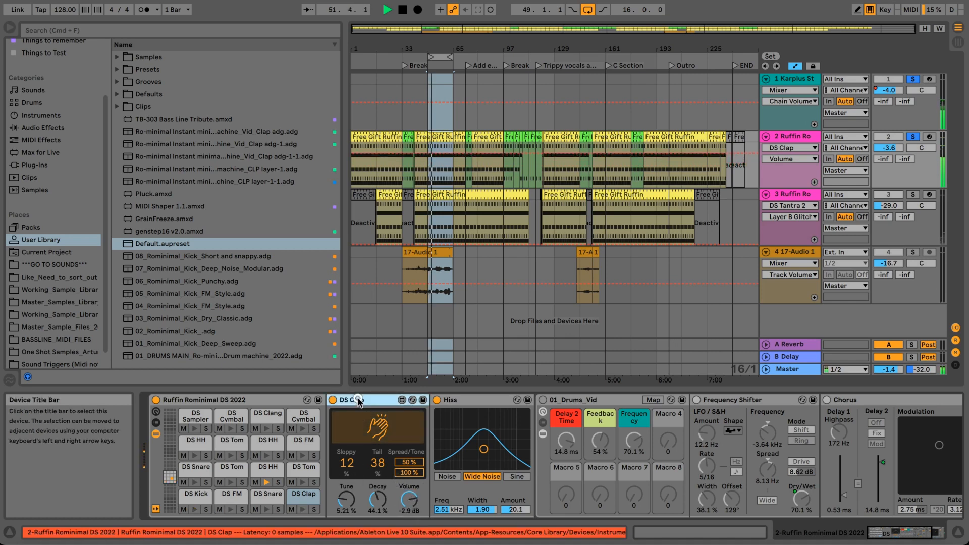
key(super+g)
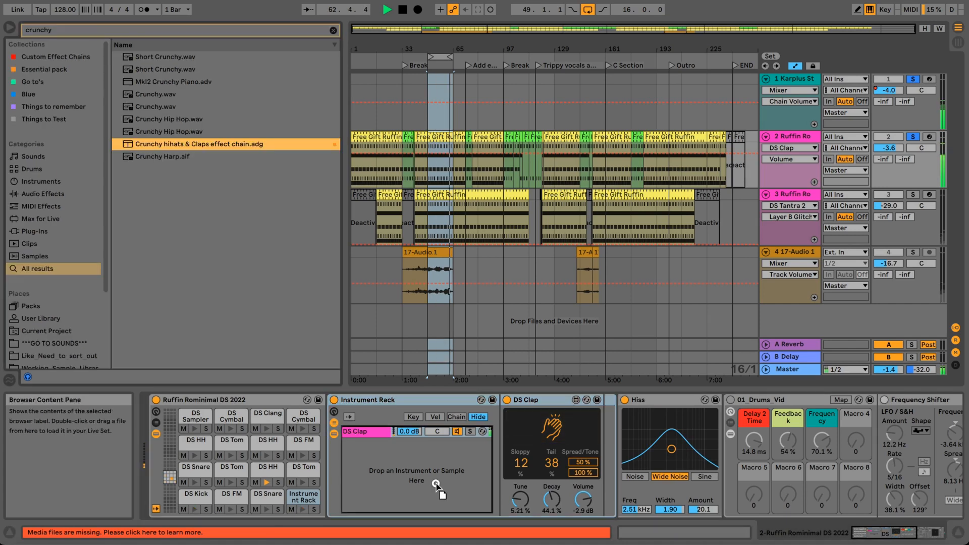
drag(439, 430, 604, 475)
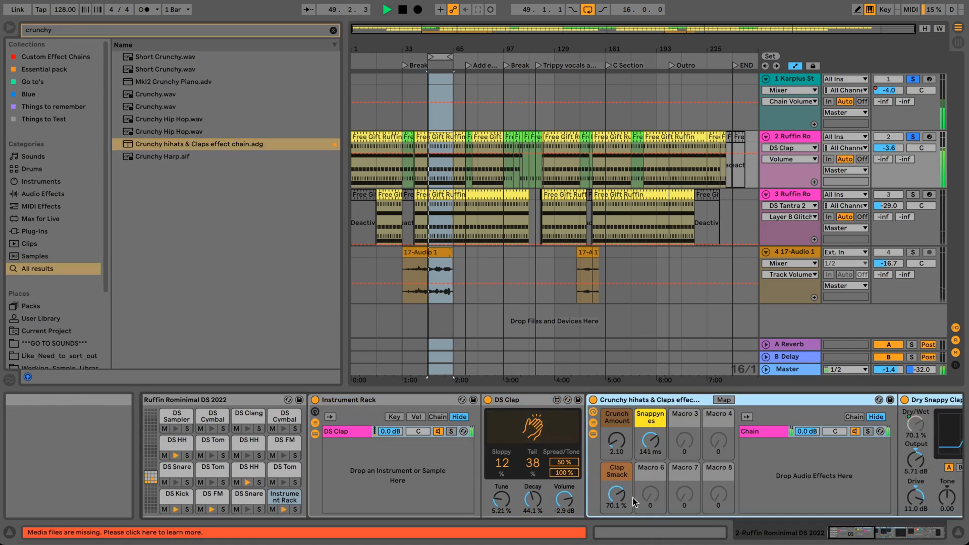
Step: Set the crunchy effect chain's Crunch Amount to 46.1 and its Snappyness to 15.9 ms
drag(643, 444, 616, 442)
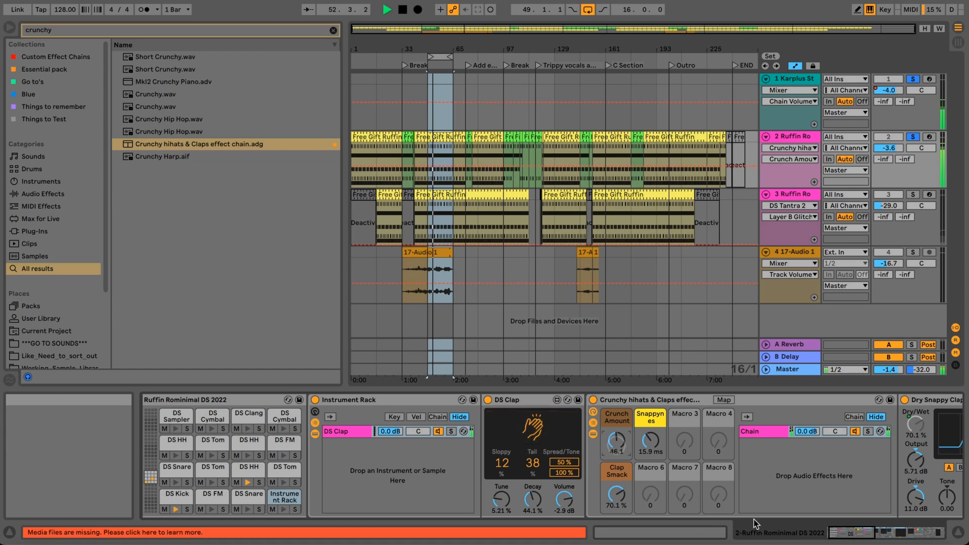
Step: In the clap effect chain's Grain Delay, set the beat division to 4 and the dry/wet mix to 7.8%
drag(875, 534, 907, 533)
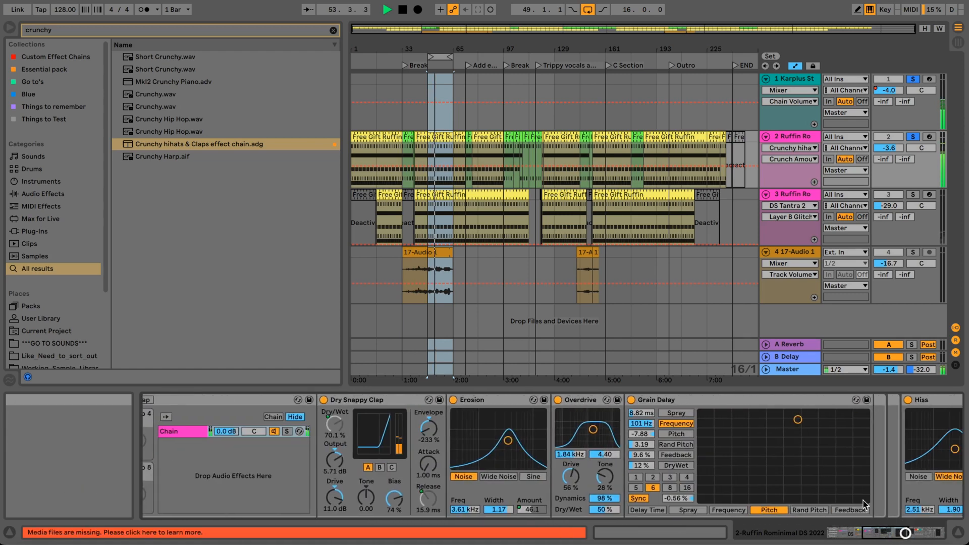
click(889, 531)
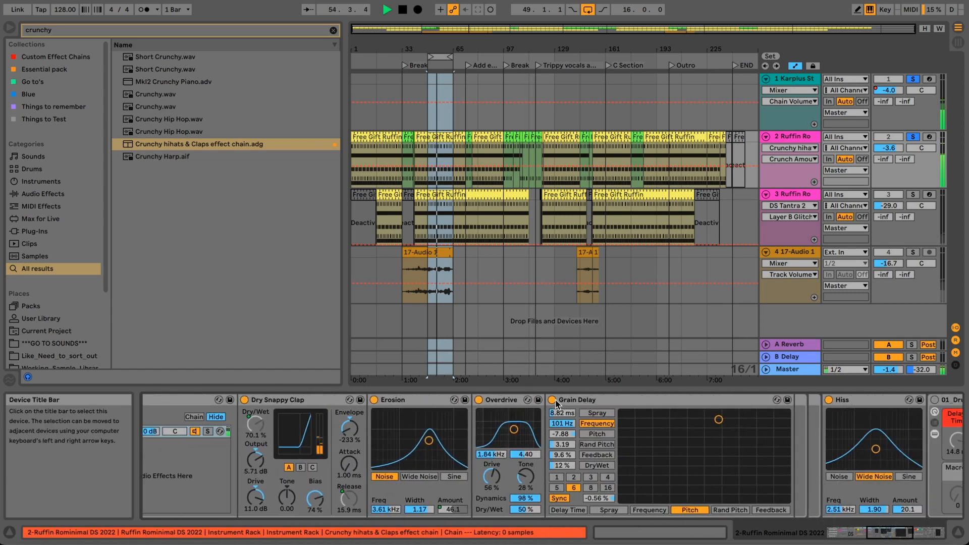
drag(561, 465, 562, 479)
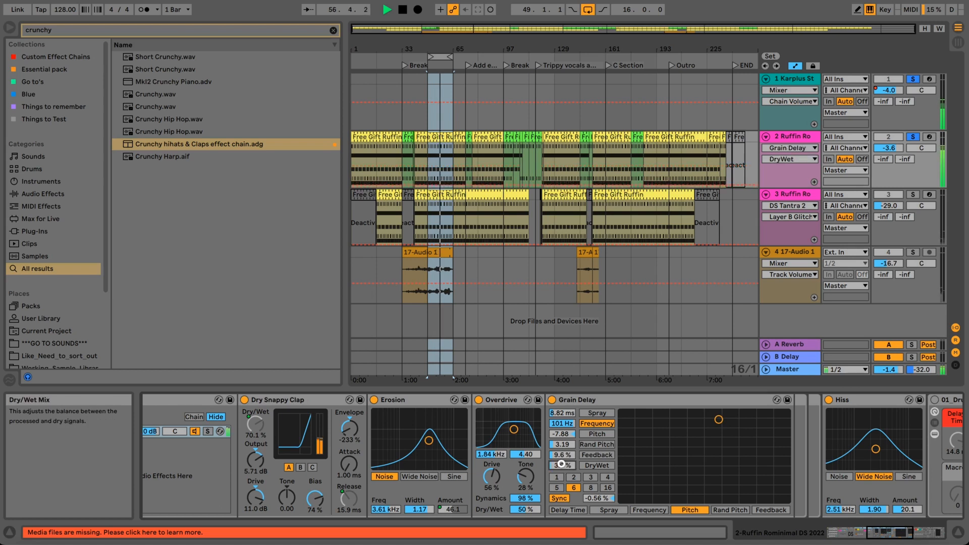
drag(562, 463, 562, 463)
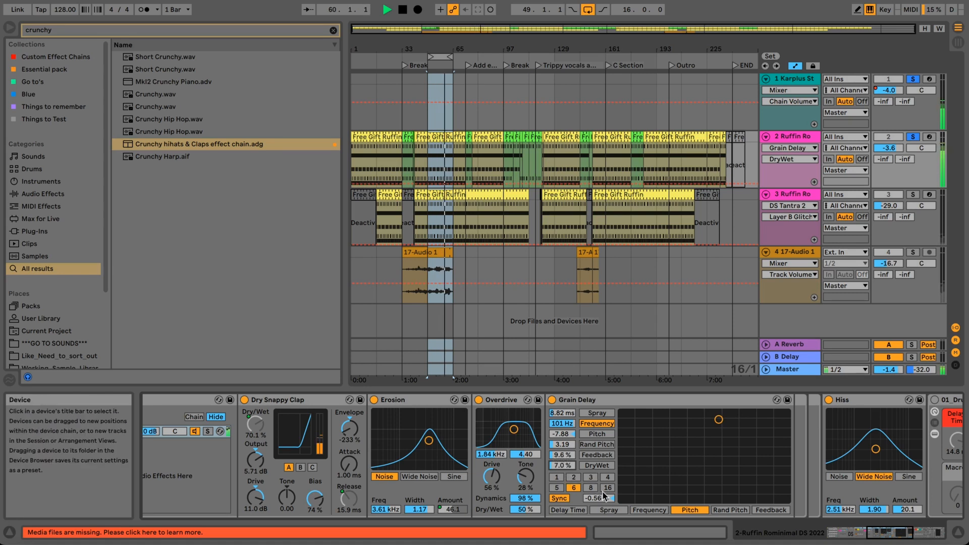
click(608, 478)
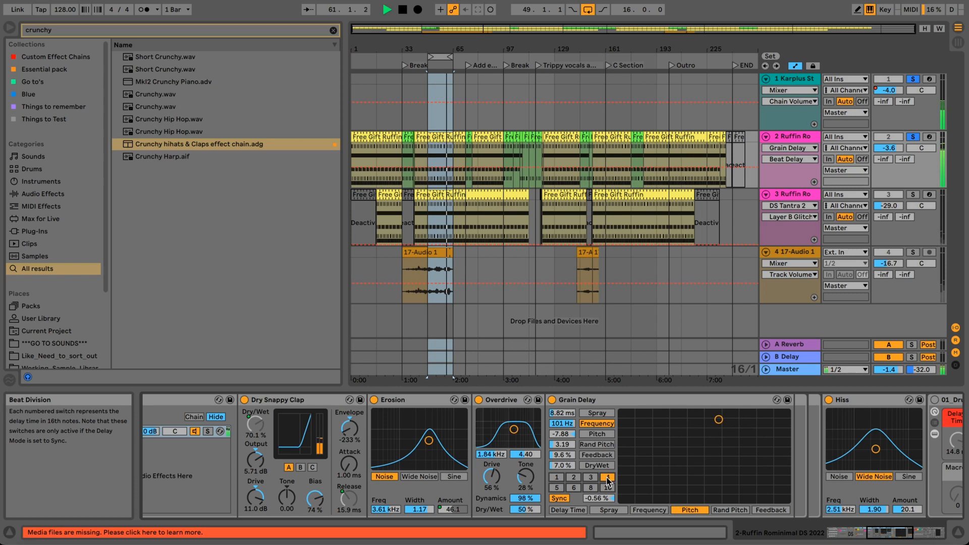
click(557, 465)
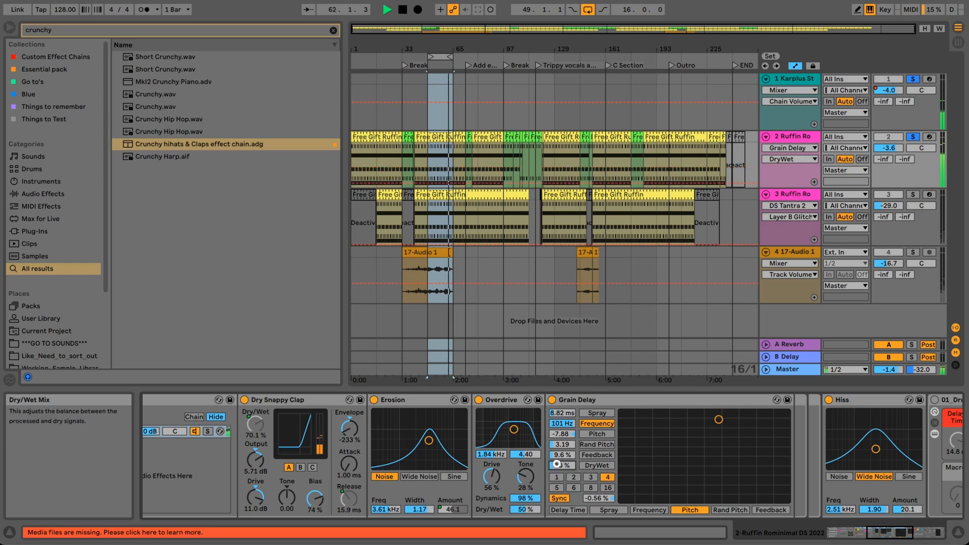
drag(557, 465, 557, 471)
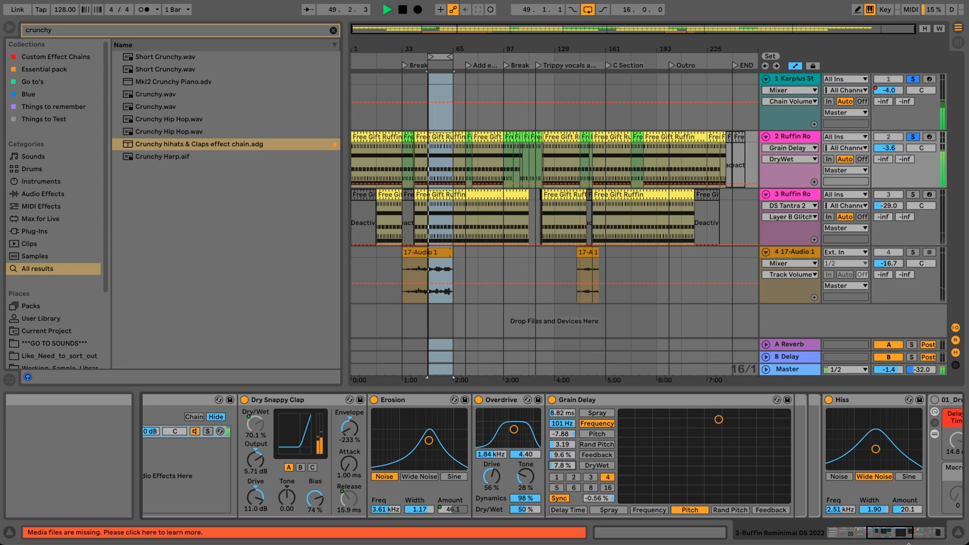
Step: Open the Free Gift Ruffin drum clip and select all the Instrument Rack clap notes in its piano roll
drag(899, 537, 853, 533)
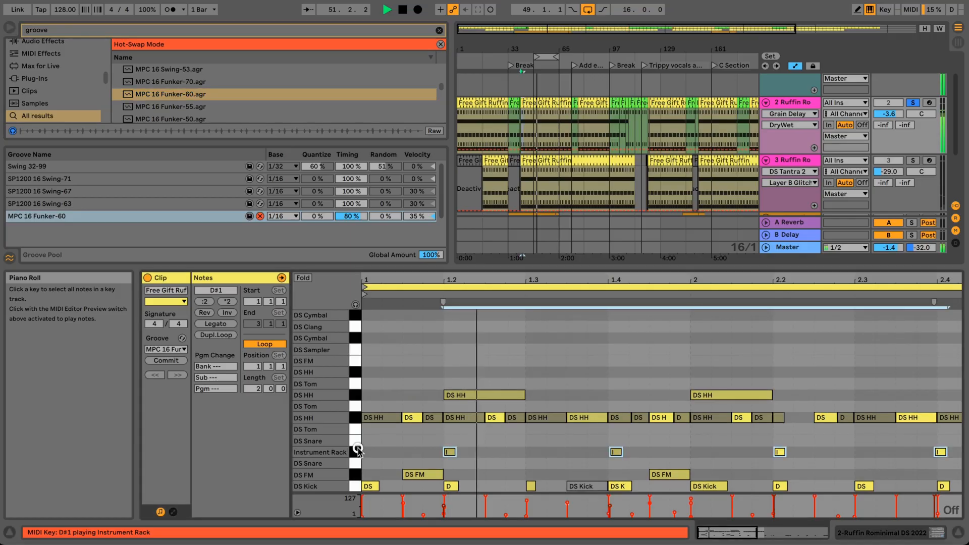
right_click(357, 453)
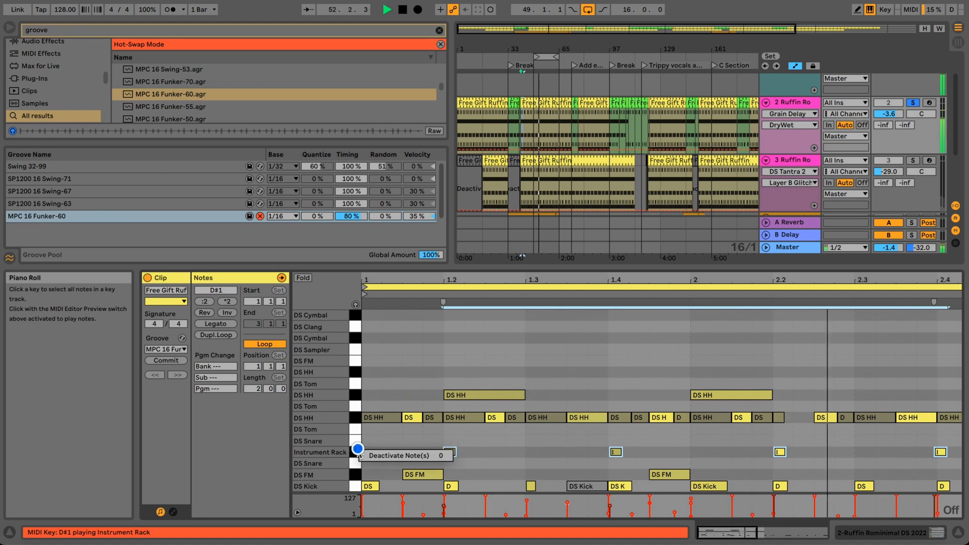
click(355, 452)
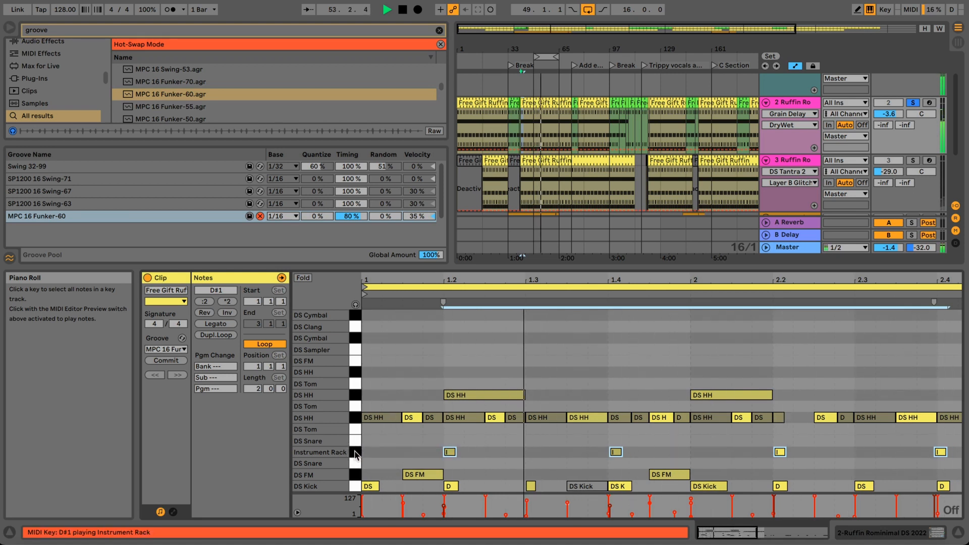
right_click(355, 454)
click(355, 453)
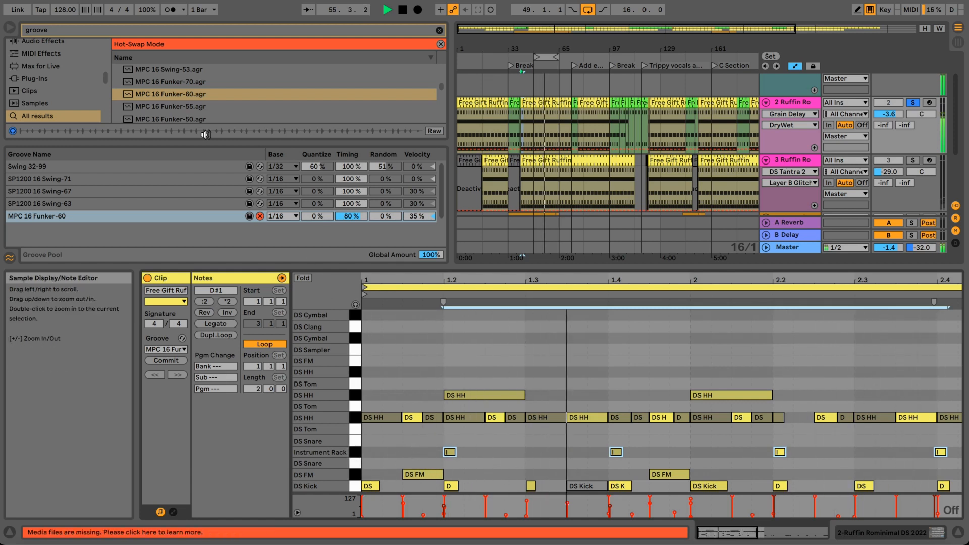
Step: Try the MPC 16 Funker-55 and Funker-50 grooves on the drum clip by hot-swapping the current groove
click(195, 107)
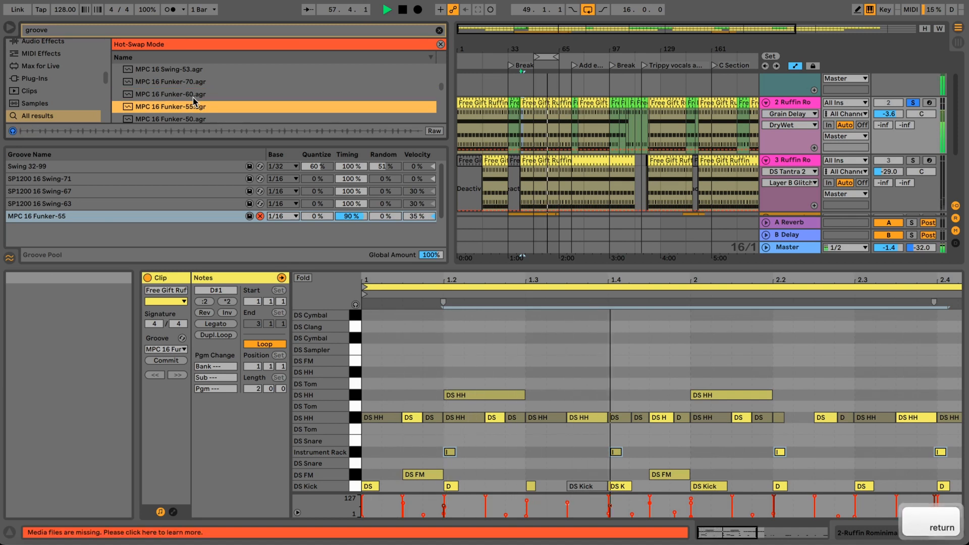
key(Down)
key(Return)
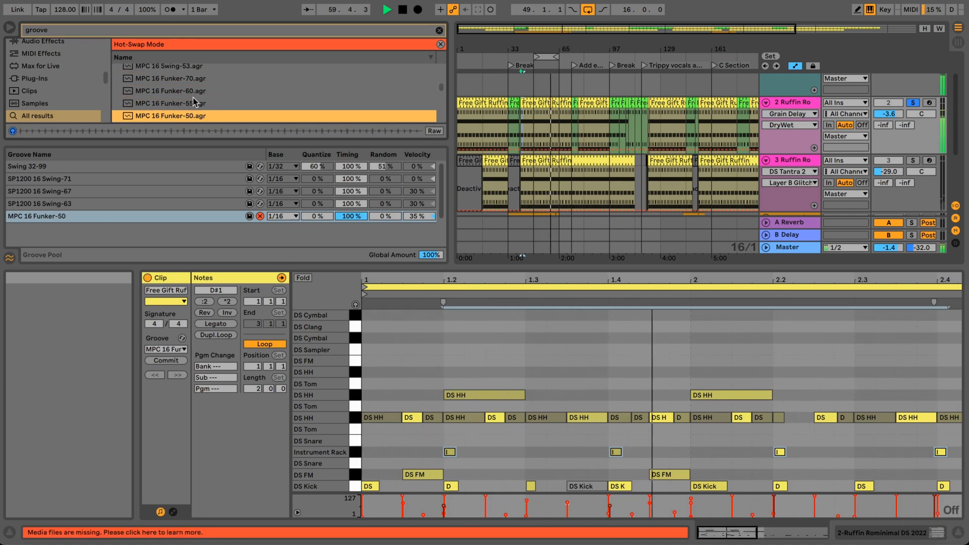
key(Down)
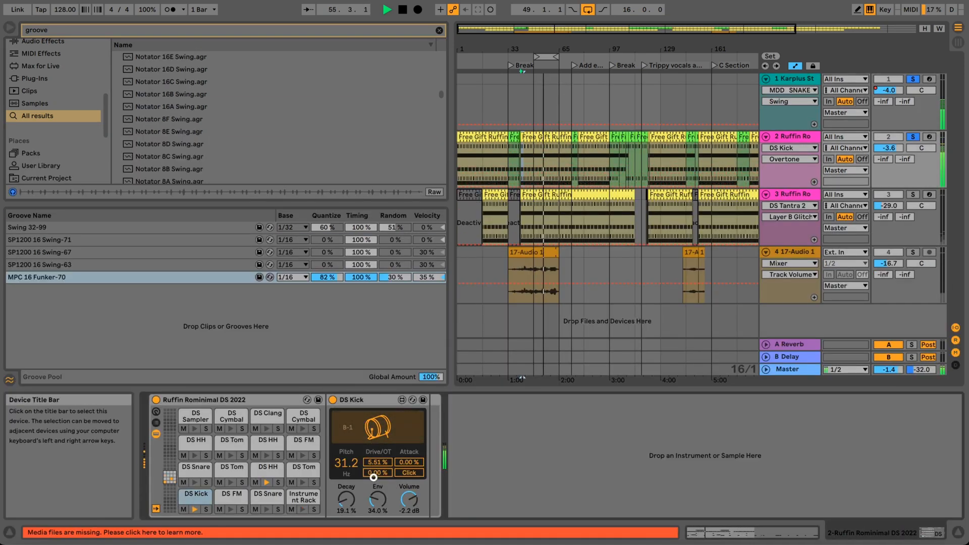
Step: Set DS Kick's drive to 0%, its decay to 13.1% and its envelope to 17.1%
drag(374, 464, 369, 434)
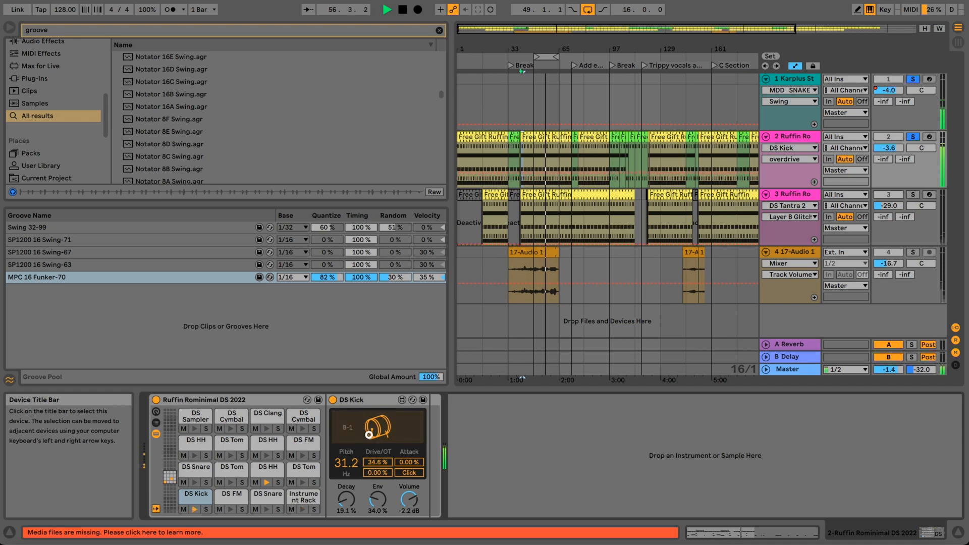
drag(372, 473, 376, 496)
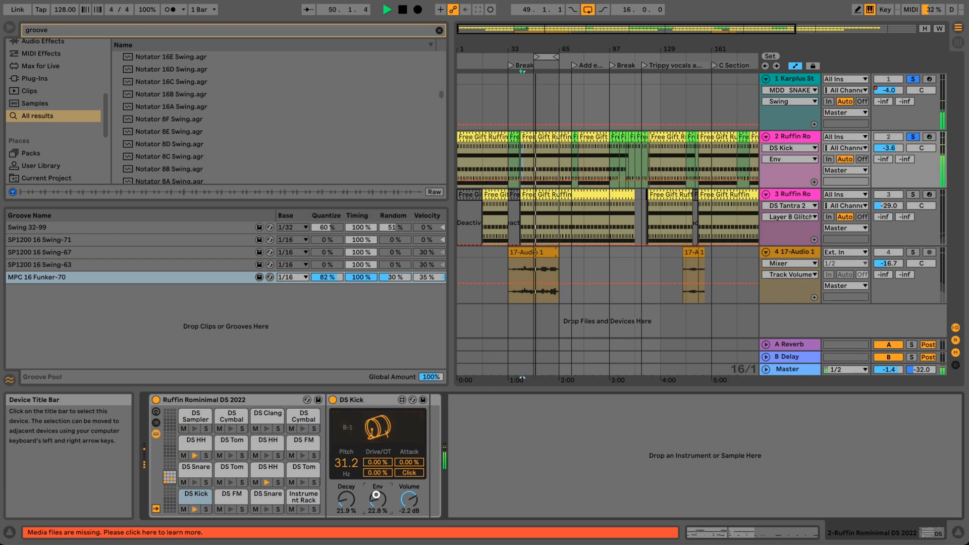
drag(352, 502, 375, 501)
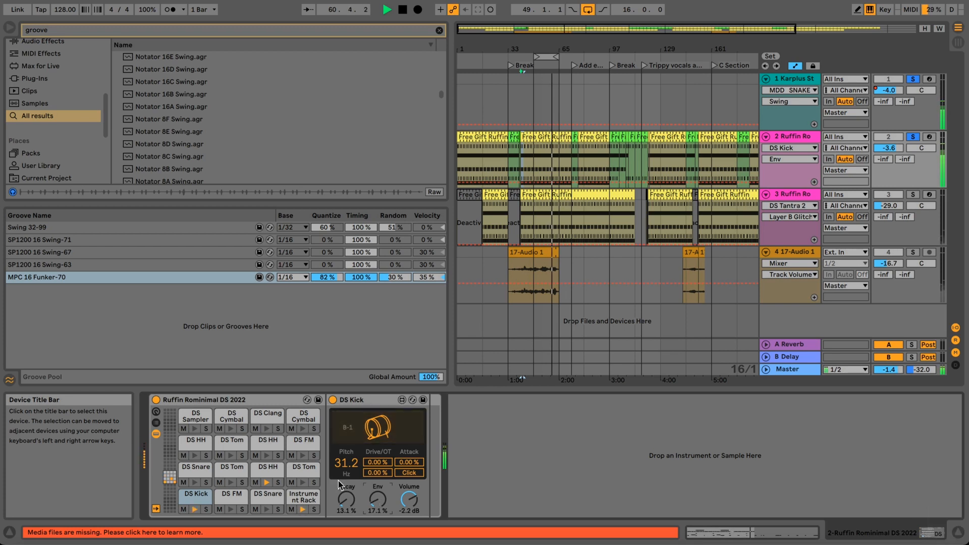
Step: Set DS Kick's pitch to 34.6 Hz and its envelope to 11.0%, and raise its volume
drag(346, 460, 341, 450)
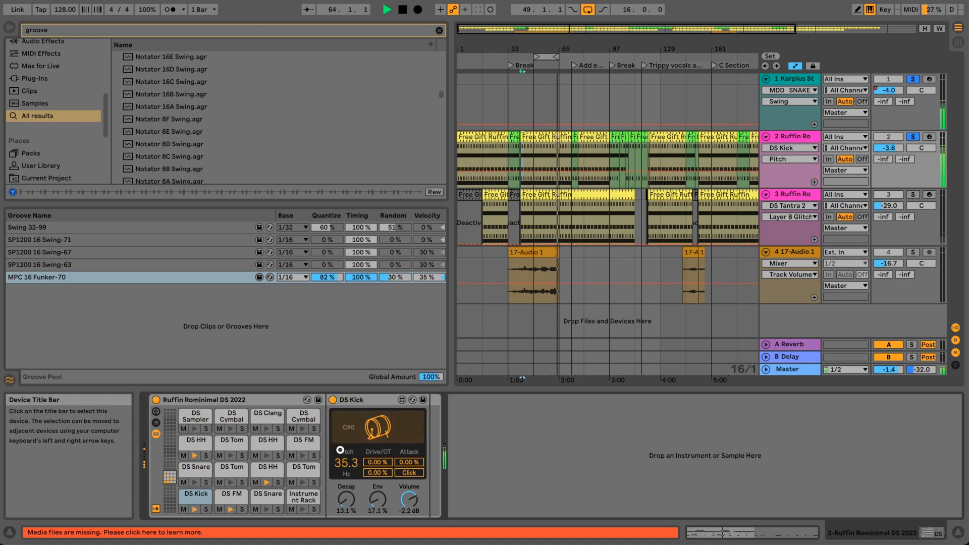
drag(340, 450, 339, 451)
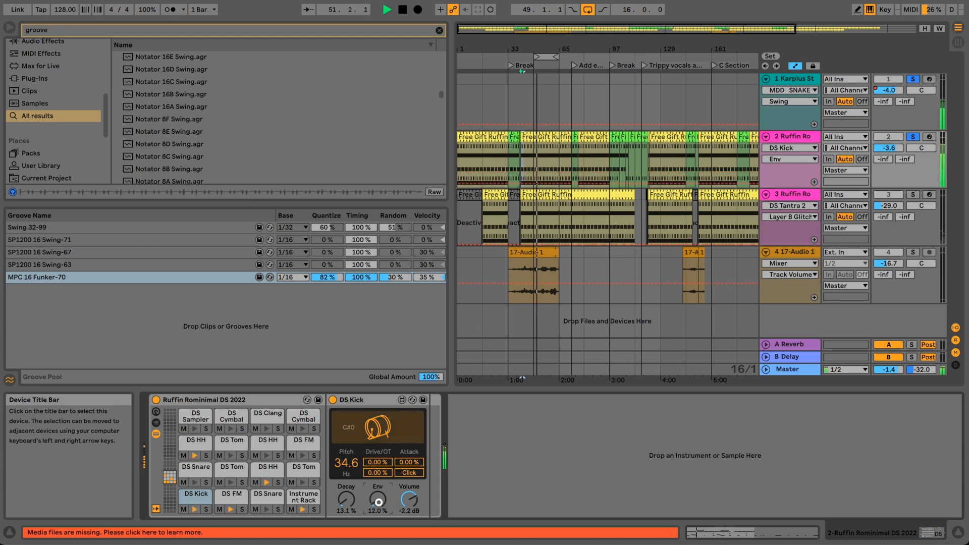
drag(377, 499, 379, 502)
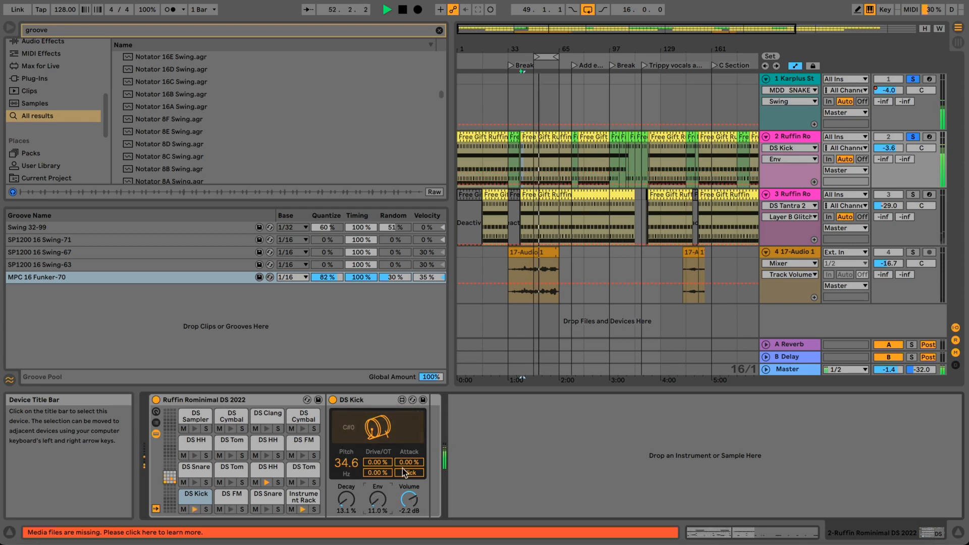
click(406, 501)
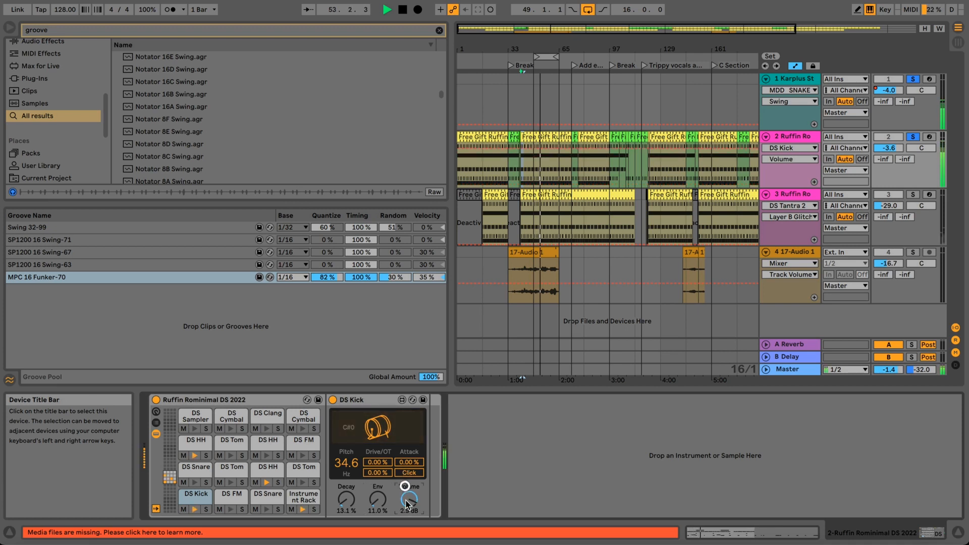
Step: Set DS Kick's volume to -1.9 dB and its decay to 11.0%, and stop playback
drag(406, 504, 405, 515)
drag(342, 508, 348, 500)
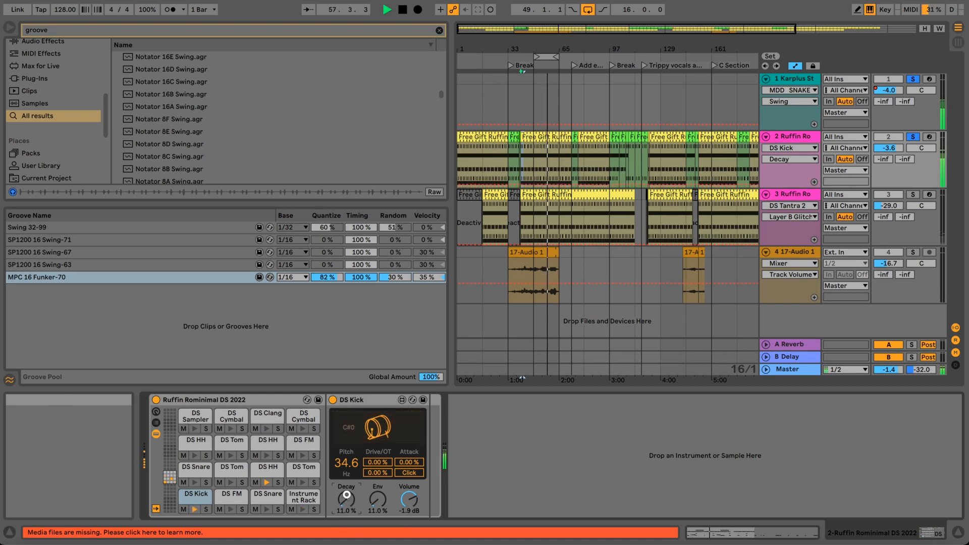
key(space)
Step: Switch to decks.de in the web browser and listen to the Ferric One preview at a lower volume, jumping back near its start
click(90, 544)
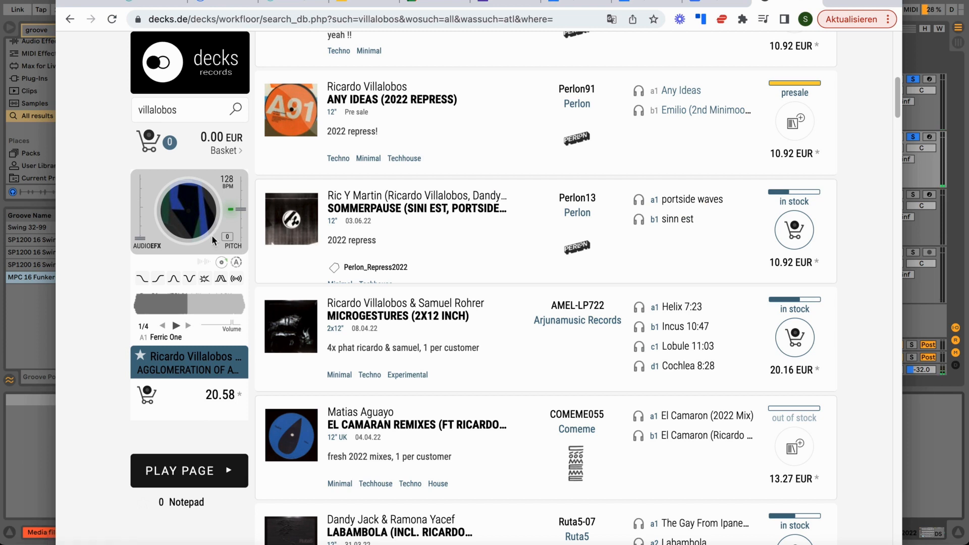
click(178, 316)
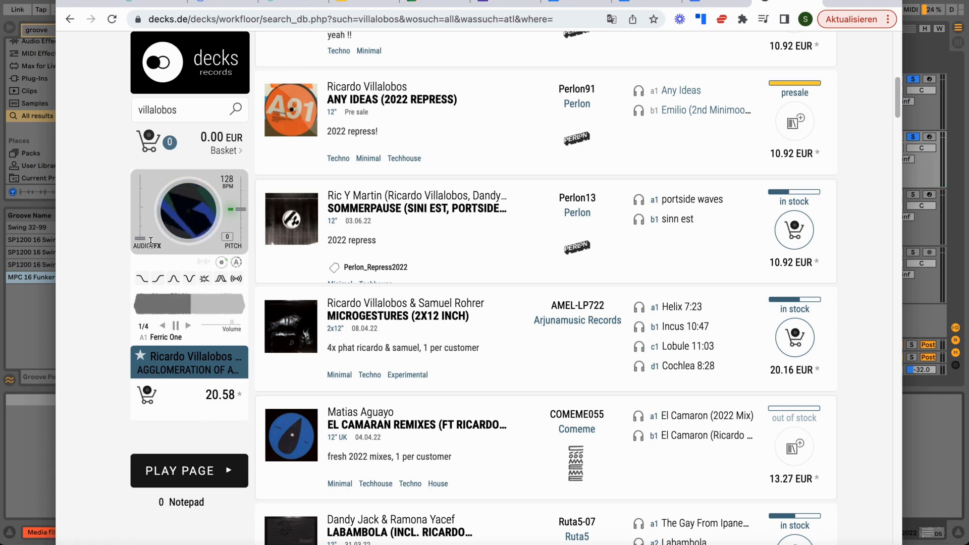
key(XF86AudioLowerVolume)
key(XF86AudioLowerVolume)
key(XF86AudioLowerVolume)
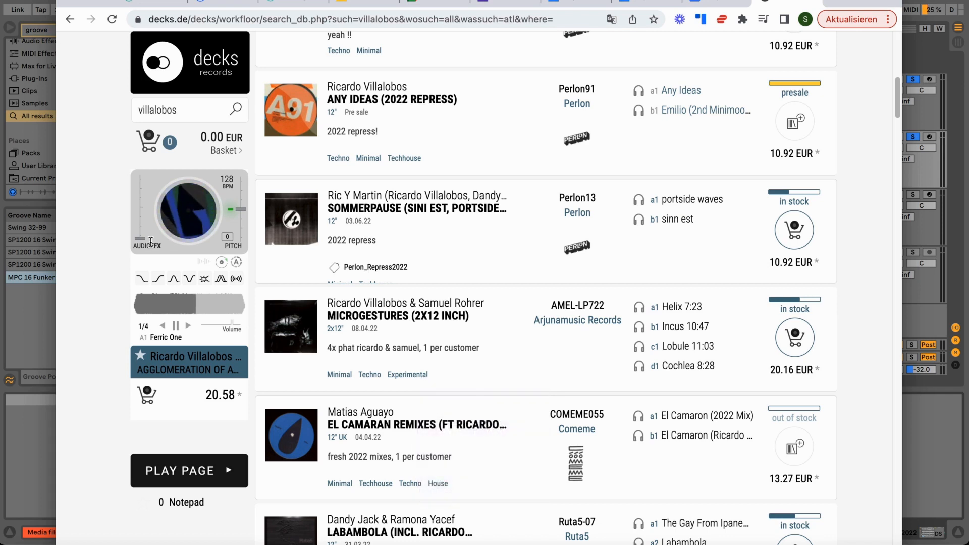
click(146, 303)
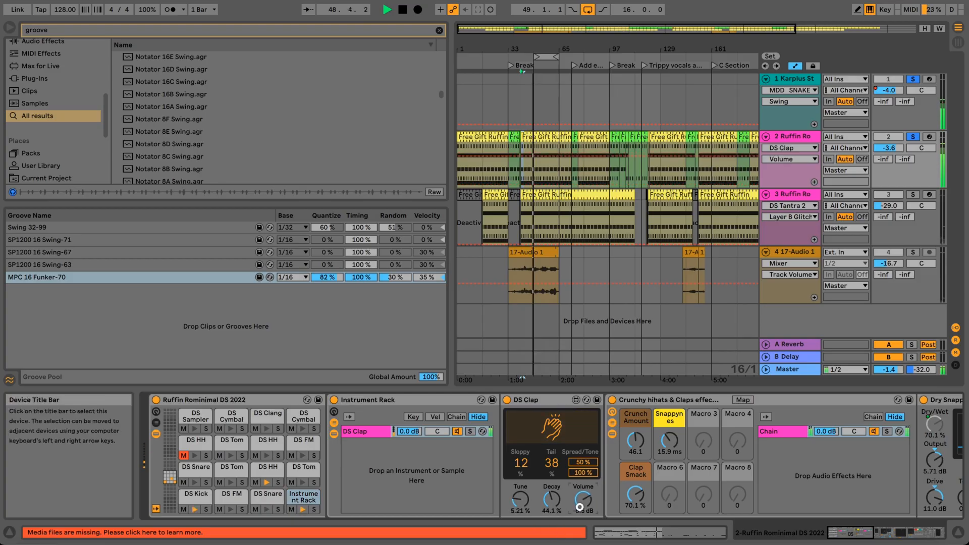
Step: Set DS Clap's tune to 11.5%, its decay to 20.5% and its volume to -10 dB
drag(579, 507, 561, 451)
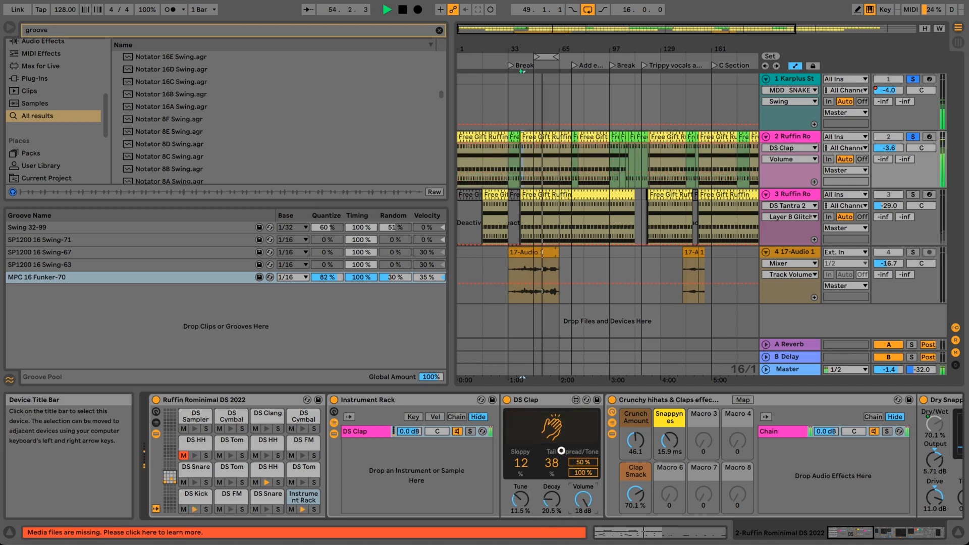
drag(582, 499, 581, 480)
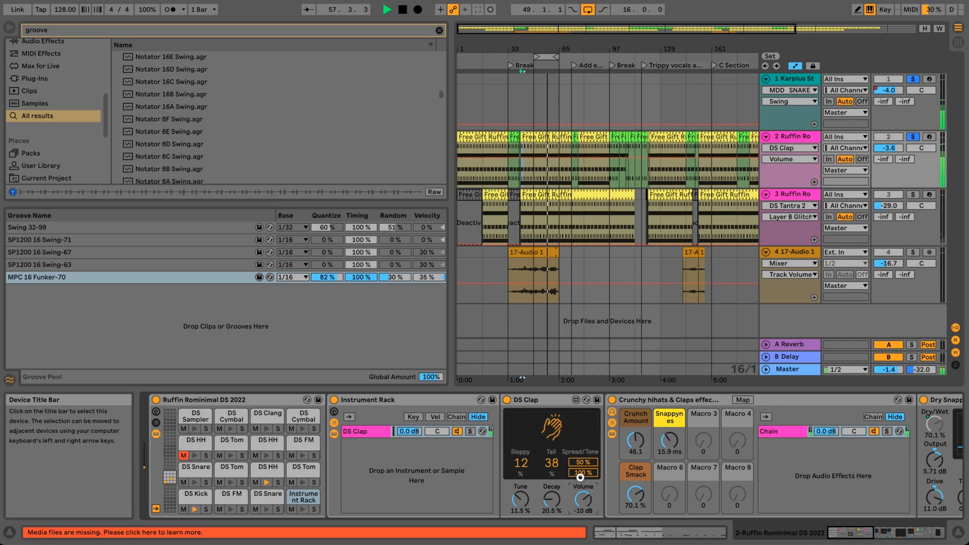
drag(581, 478, 580, 475)
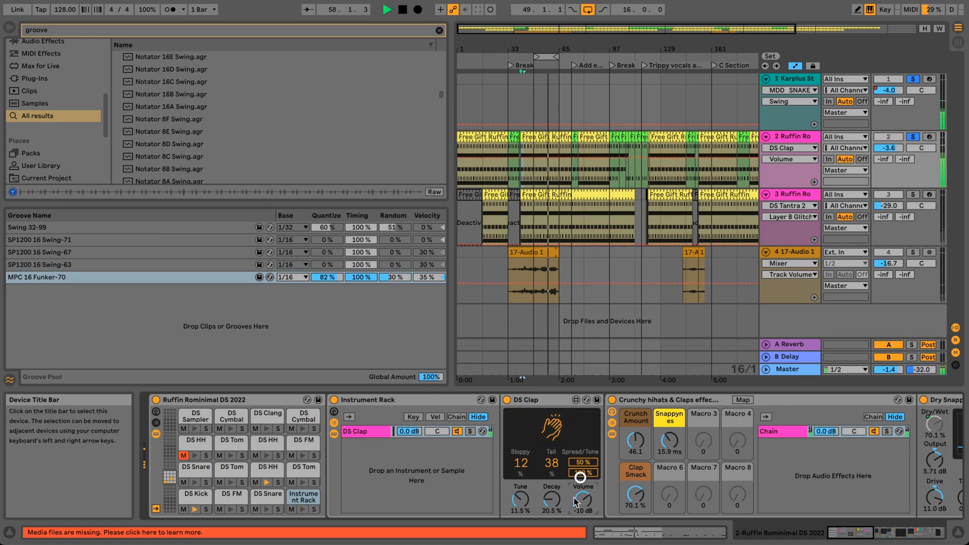
Step: Lower the DS HH pad's pitch to 0.00% and try pink noise before returning to white
click(268, 469)
drag(377, 499, 356, 515)
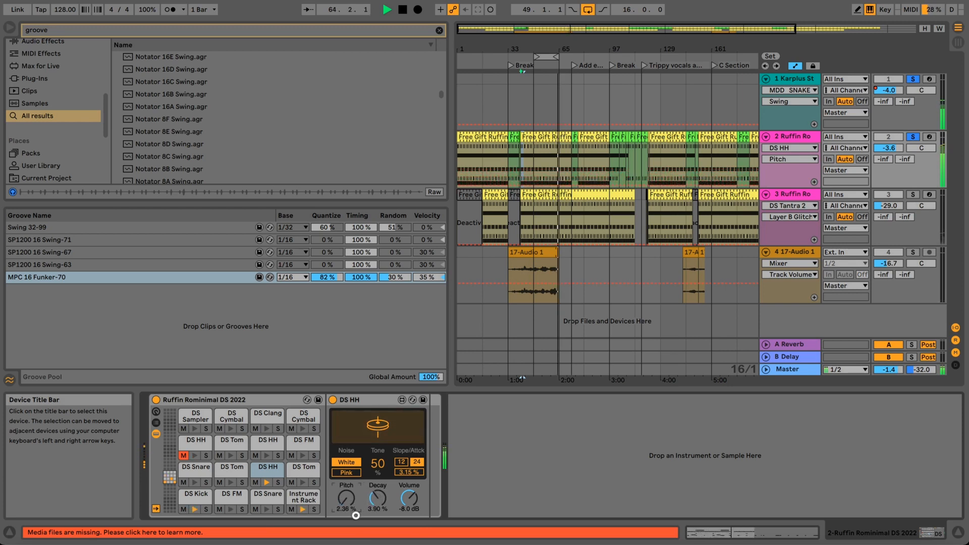
click(348, 475)
click(356, 463)
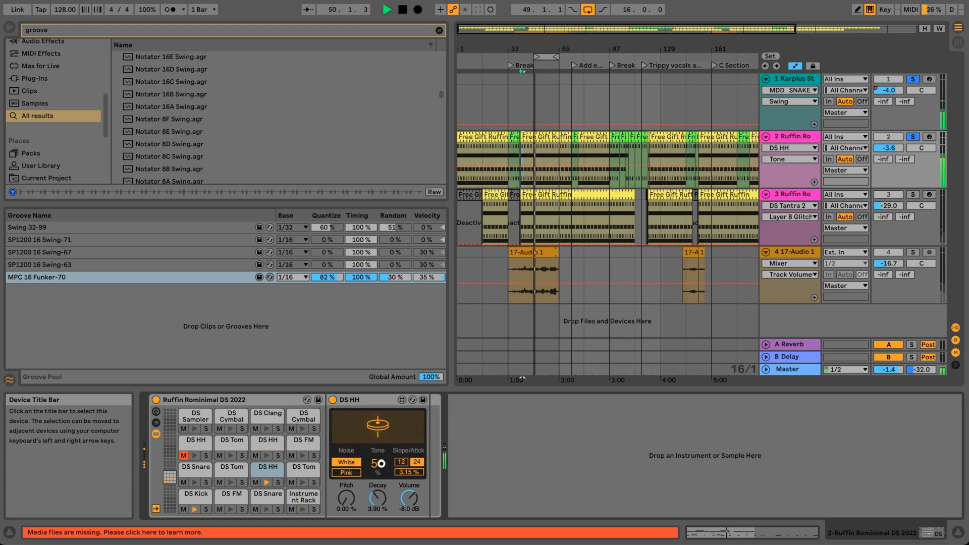
Step: Set DS HH's tone to 19%, attack to 0.00% and decay to 4.47%, and the MPC 16 Funker-70 groove's quantize to 95%
drag(381, 475, 398, 453)
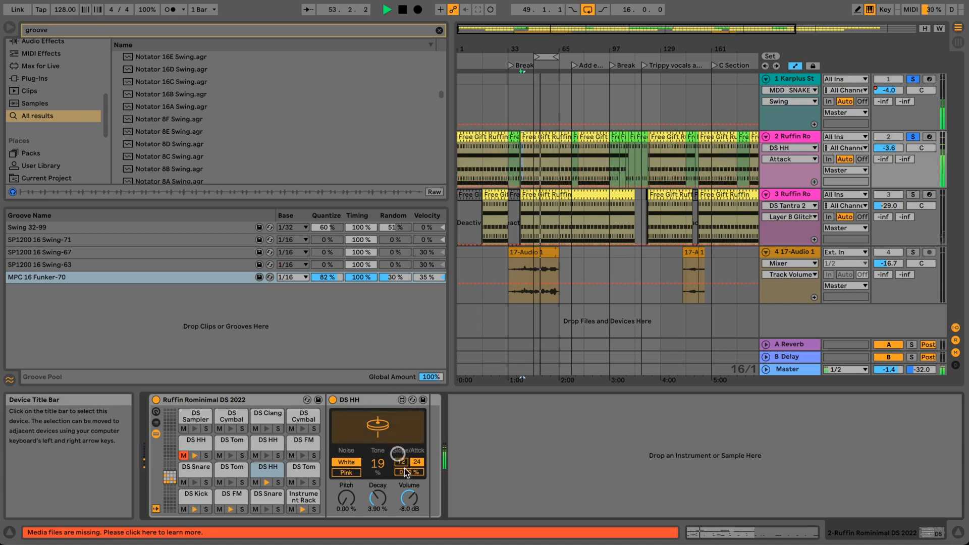
click(402, 463)
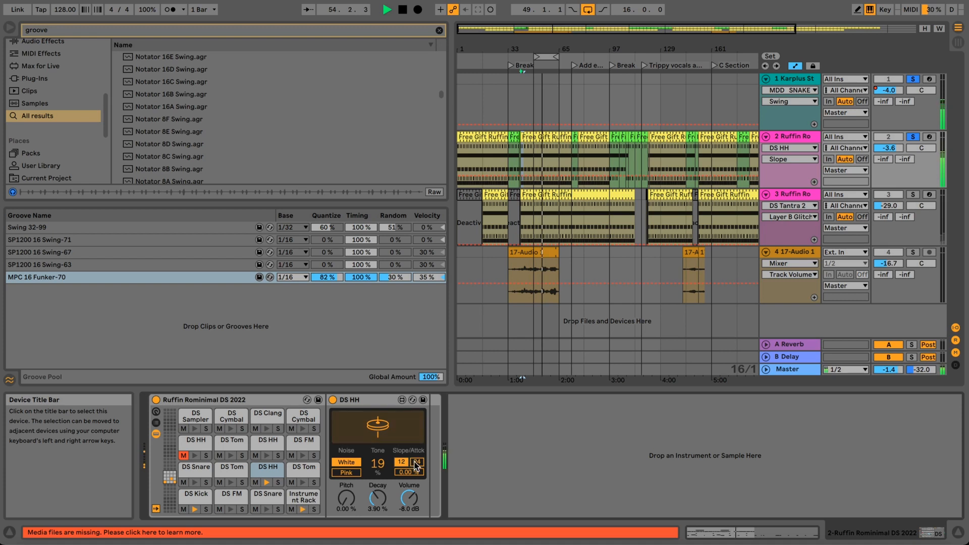
drag(381, 499, 381, 491)
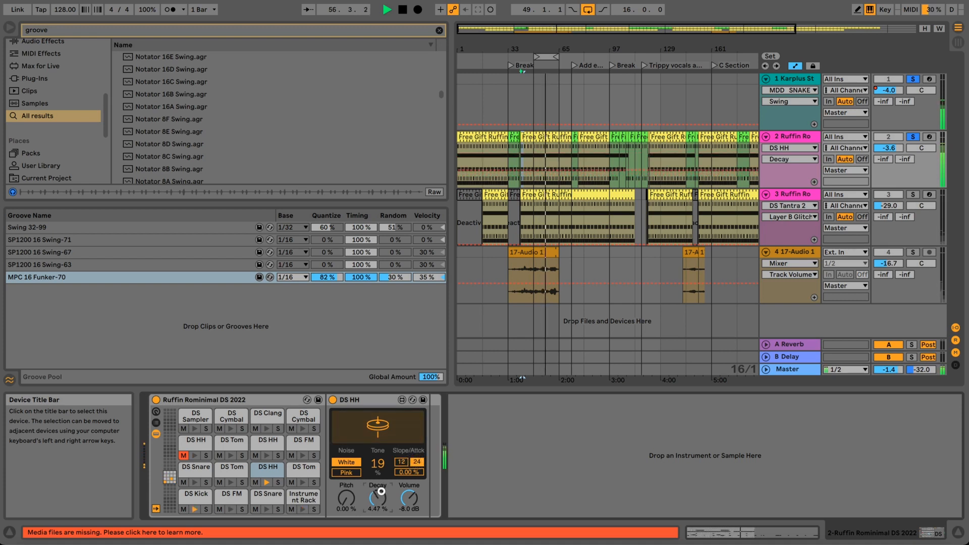
drag(338, 281, 338, 277)
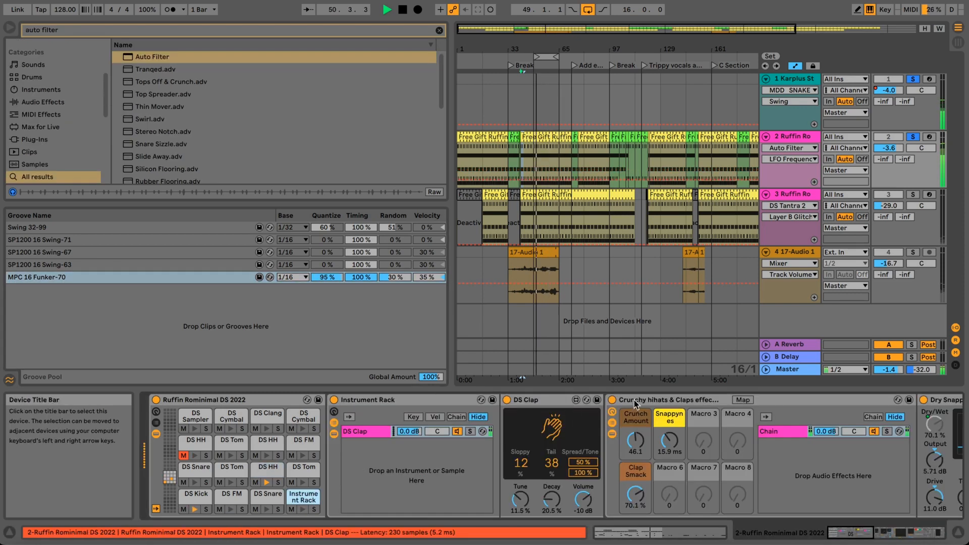
Step: Copy the clap's crunchy effects rack onto DS HH and set Crunch Amount to 21.9, Clap Smack to 52.8% and Snappynes to 13.3 ms
click(636, 401)
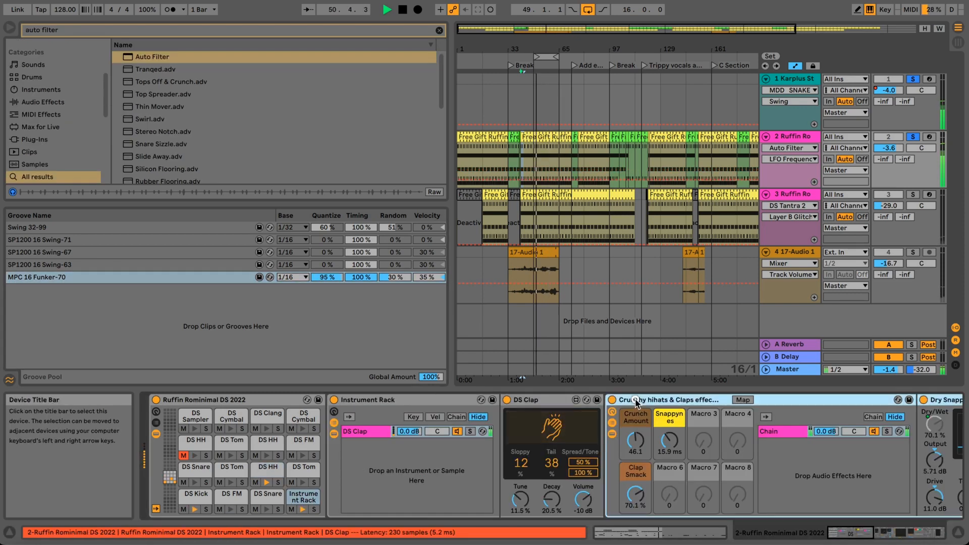
drag(638, 402, 272, 473)
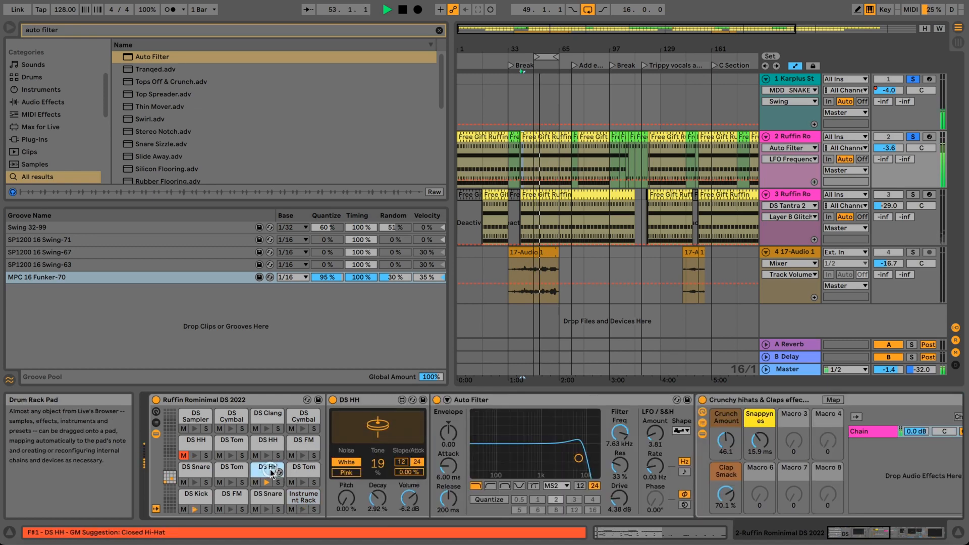
drag(726, 440, 726, 447)
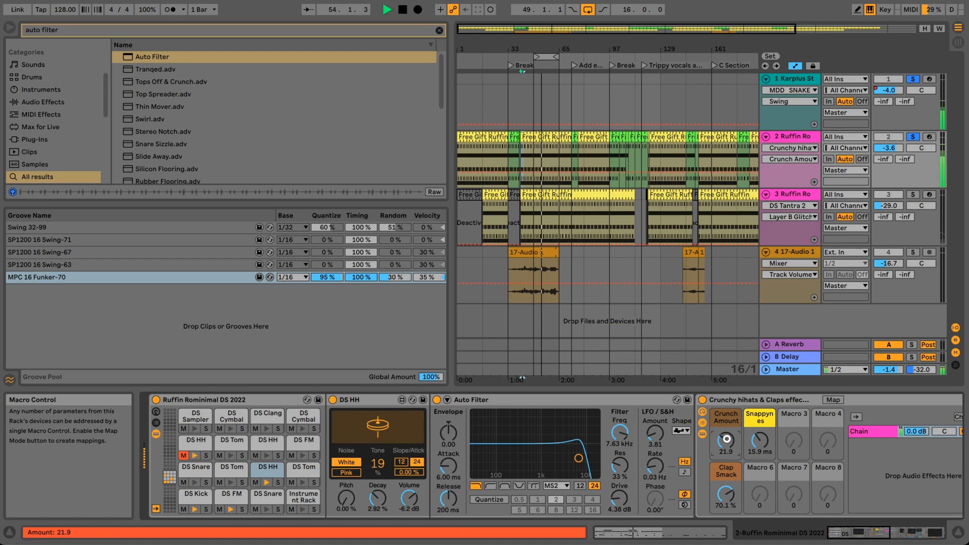
drag(723, 488, 723, 493)
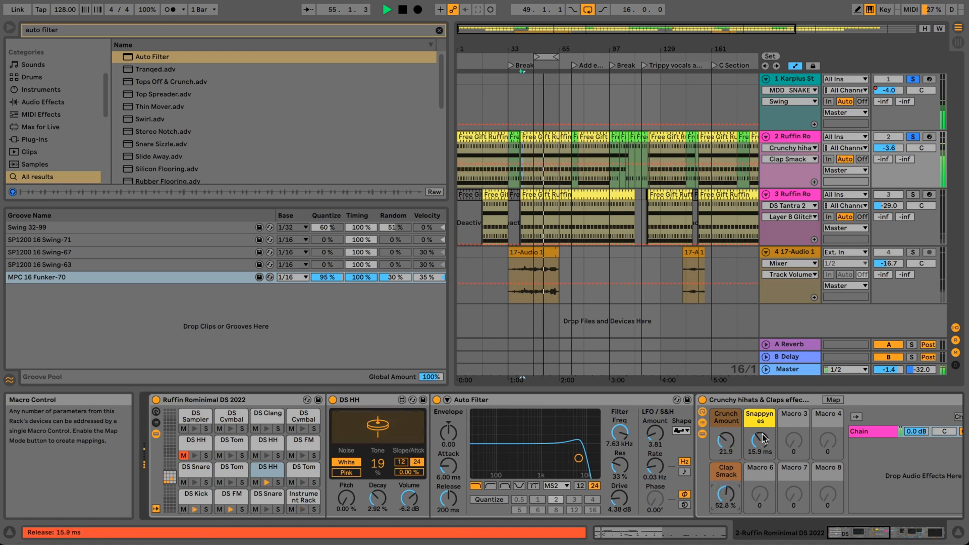
drag(762, 435, 763, 436)
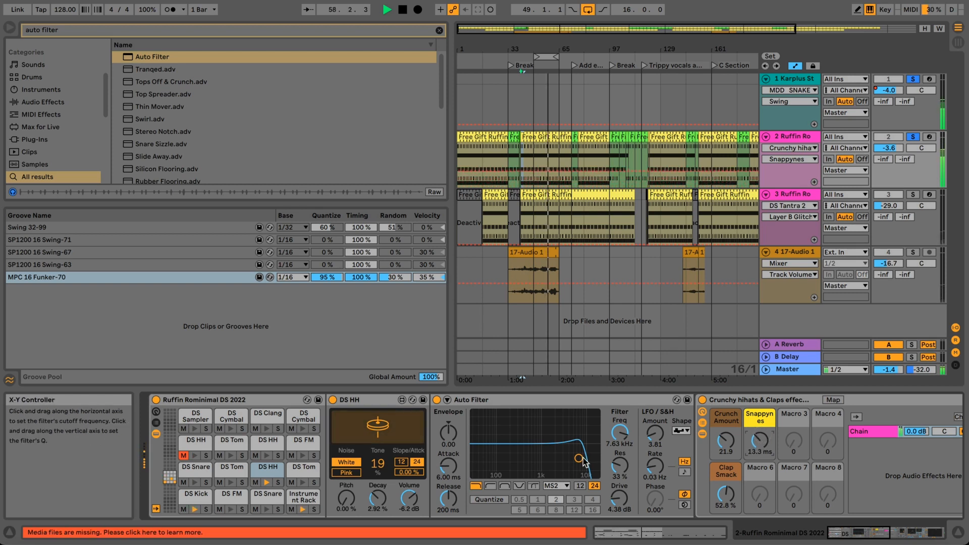
Step: Set DS HH's Auto Filter to 15.0 kHz and 23% resonance and bypass it, and tune Overdrive's band to 2.91 kHz with bandwidth 2.80
drag(579, 458, 589, 461)
click(437, 400)
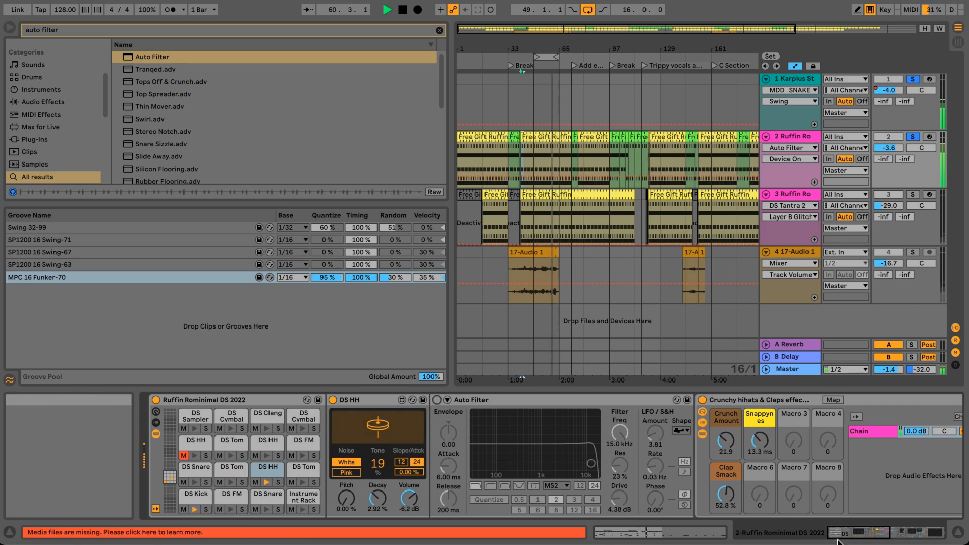
drag(839, 536, 876, 536)
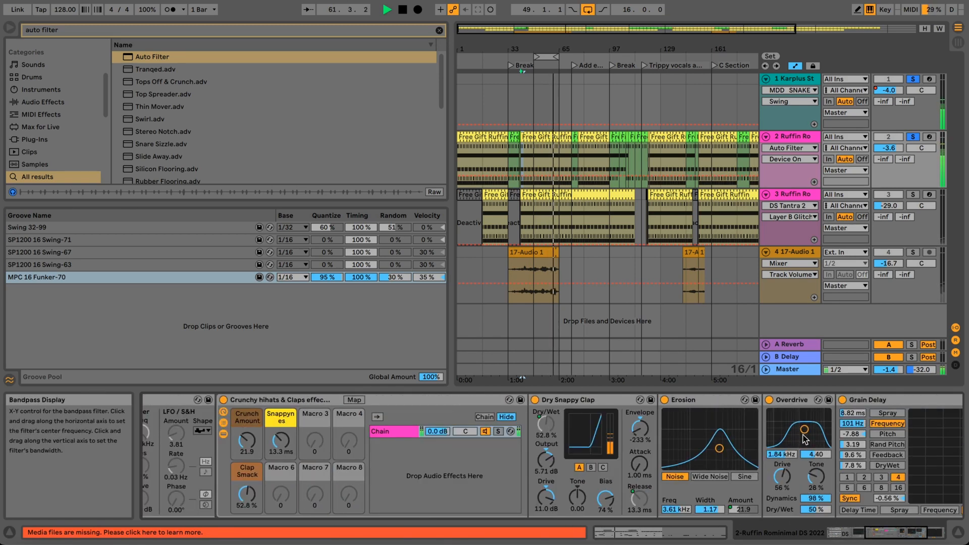
drag(807, 429, 810, 435)
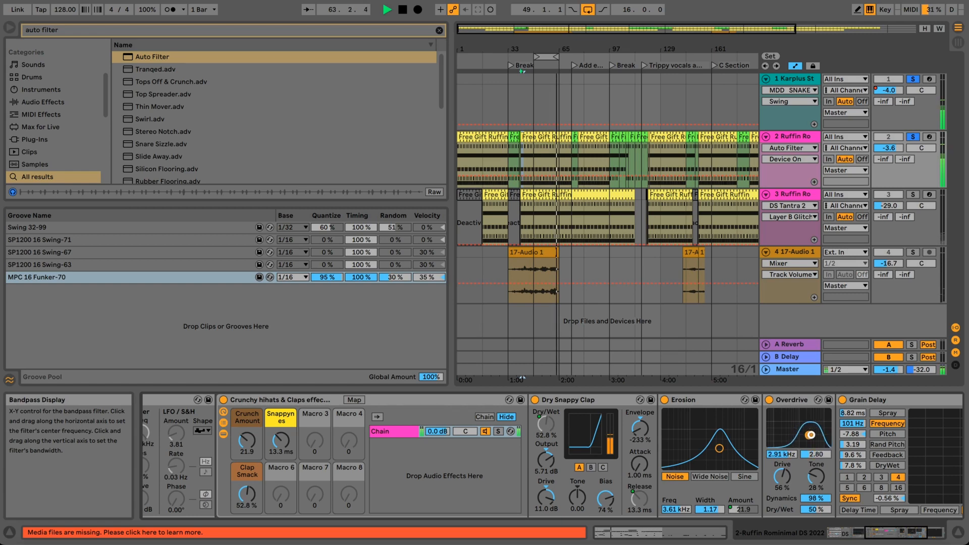
Step: Return to the start of the hi-hat device chain, set DS HH's volume to -12 dB and save the set
click(834, 537)
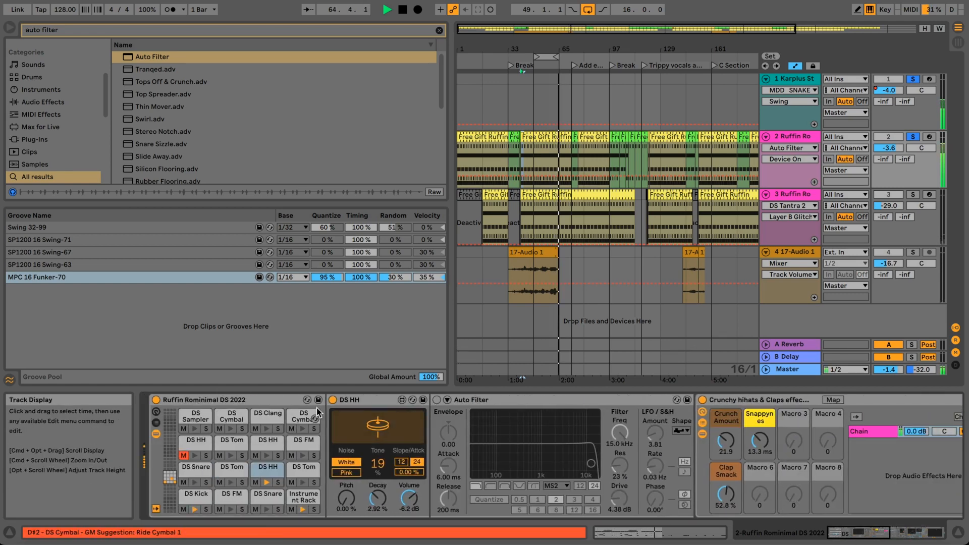
mouse_move(410, 499)
mouse_down()
mouse_move(411, 520)
mouse_move(407, 498)
mouse_up()
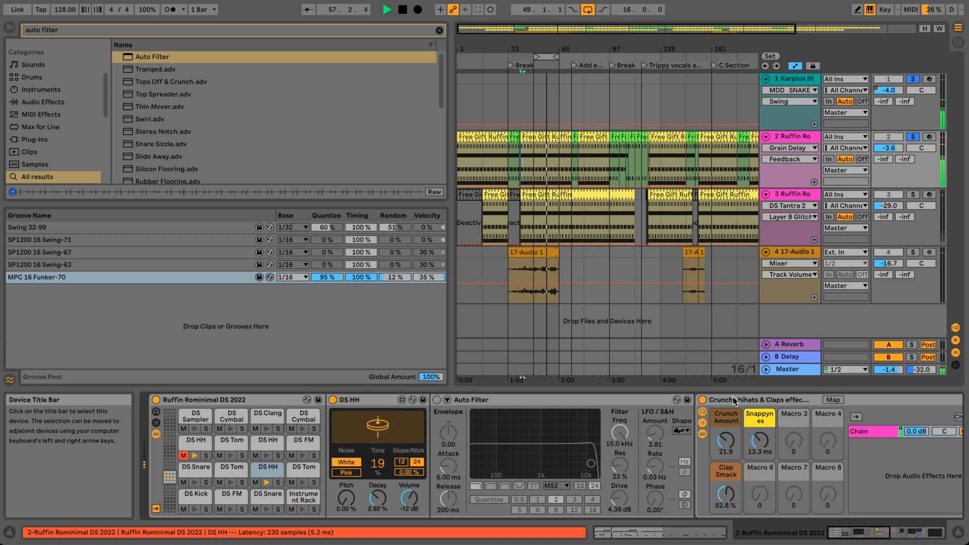
key(super+s)
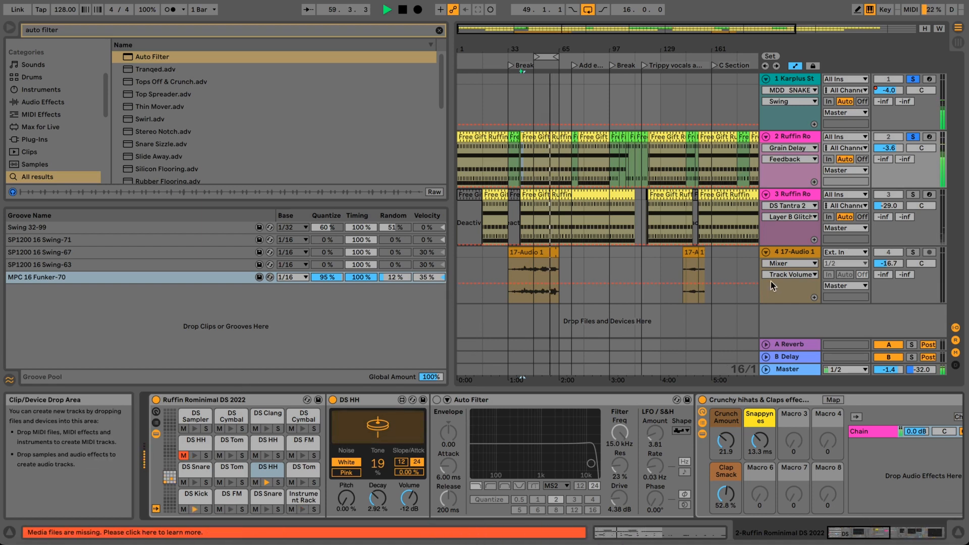
Step: Solo the 17-Audio 1 track, lower its volume to -33.8 dB, and turn its solo off
click(914, 254)
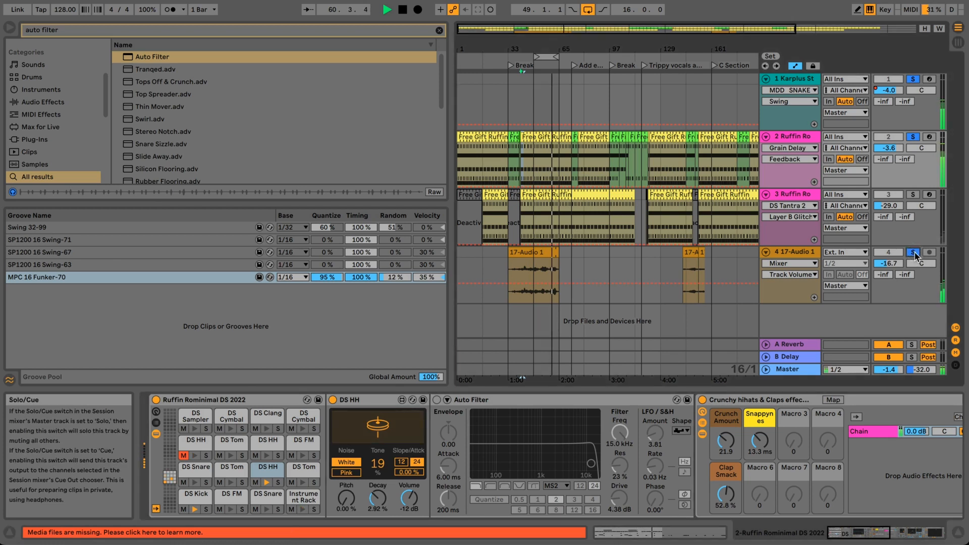
drag(894, 267, 892, 264)
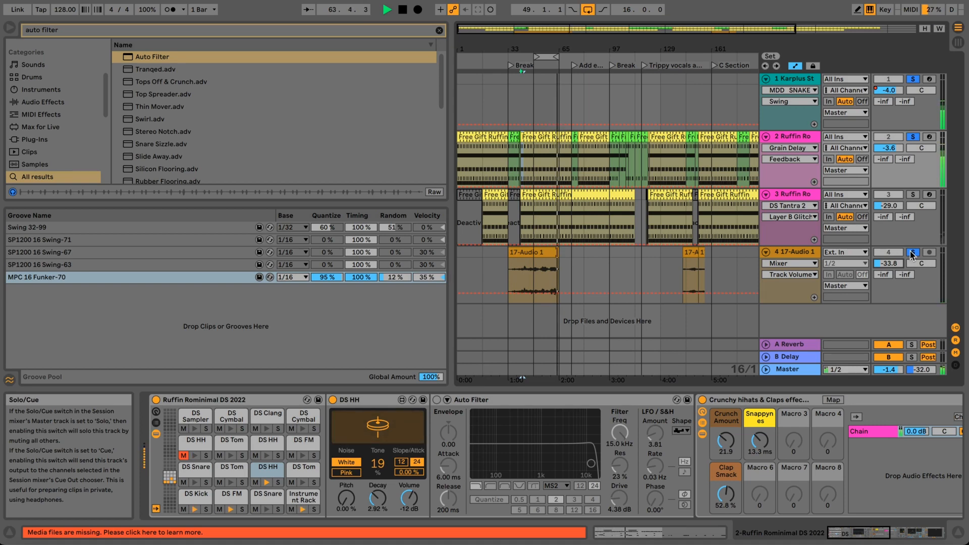
click(912, 252)
key(space)
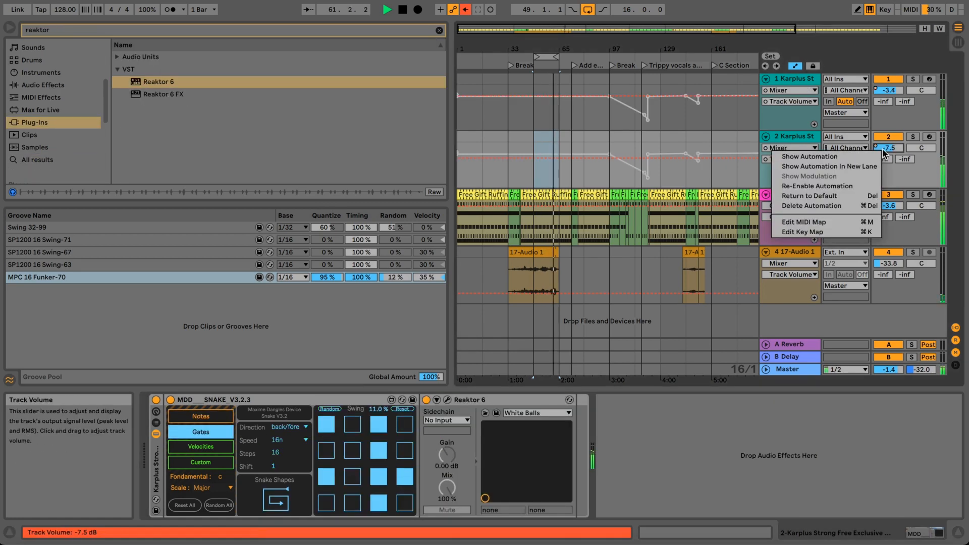
Step: Set the Snake device's swing to 15.0% on the second Karplus Strong track and open its Reaktor 6 editor
click(882, 149)
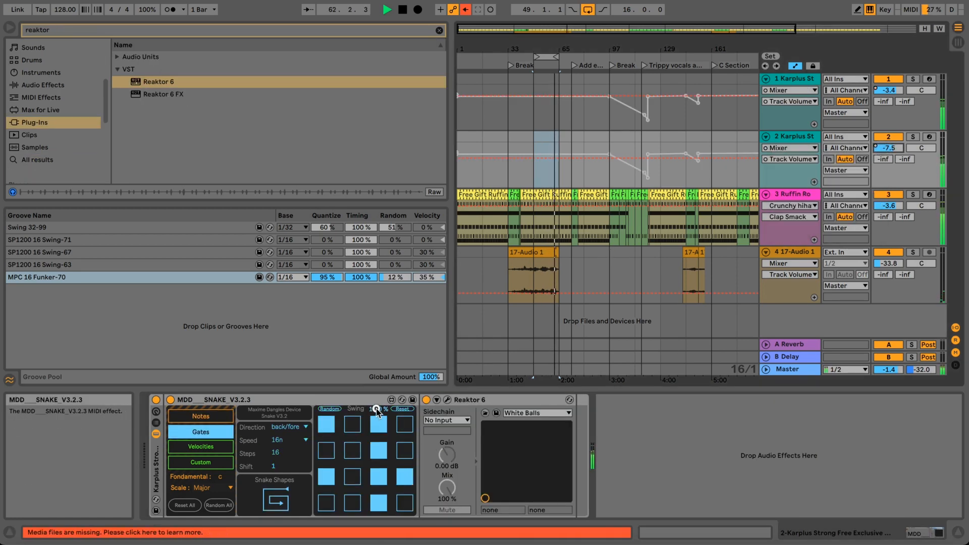
click(447, 400)
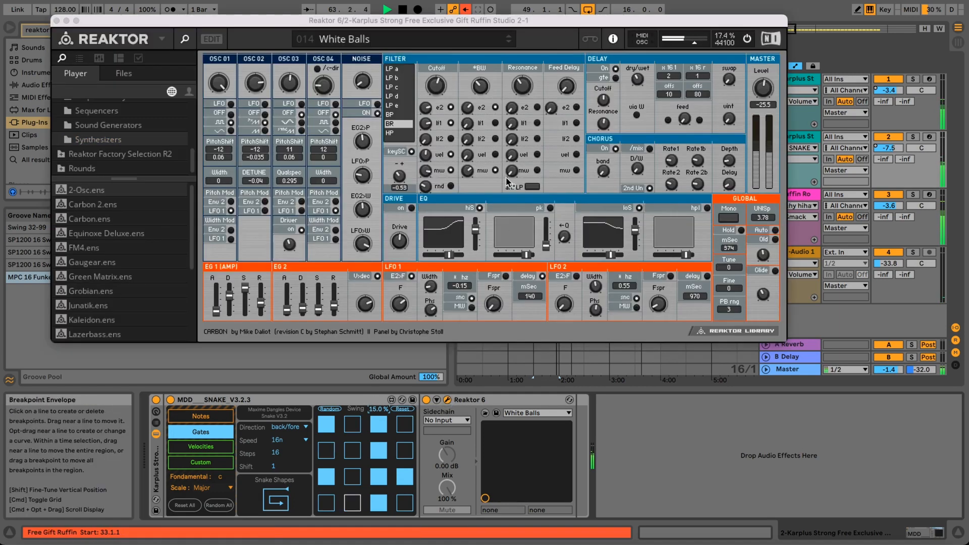
Step: Adjust the filter resonance, the feed delay and the EG 1 amp envelope of Reaktor's White Balls patch
click(222, 102)
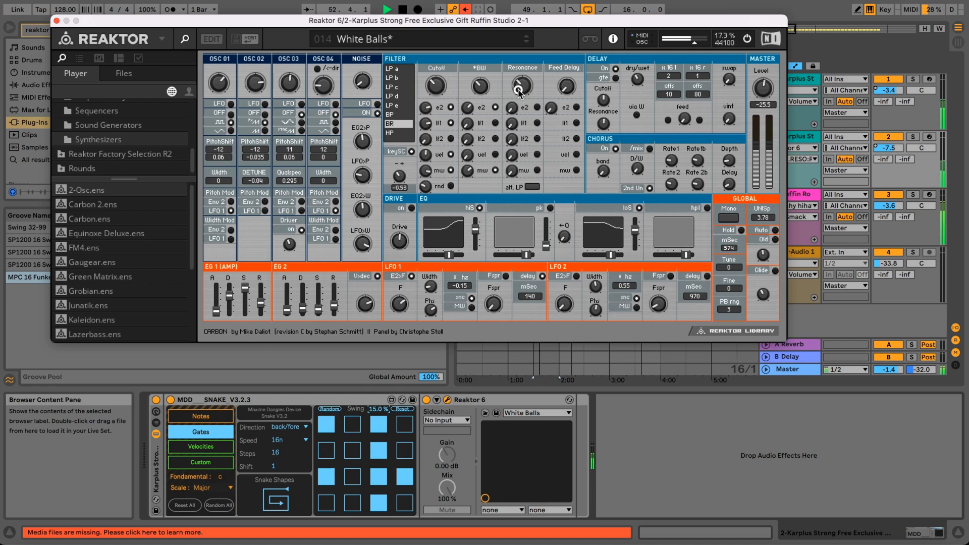
click(563, 85)
click(522, 85)
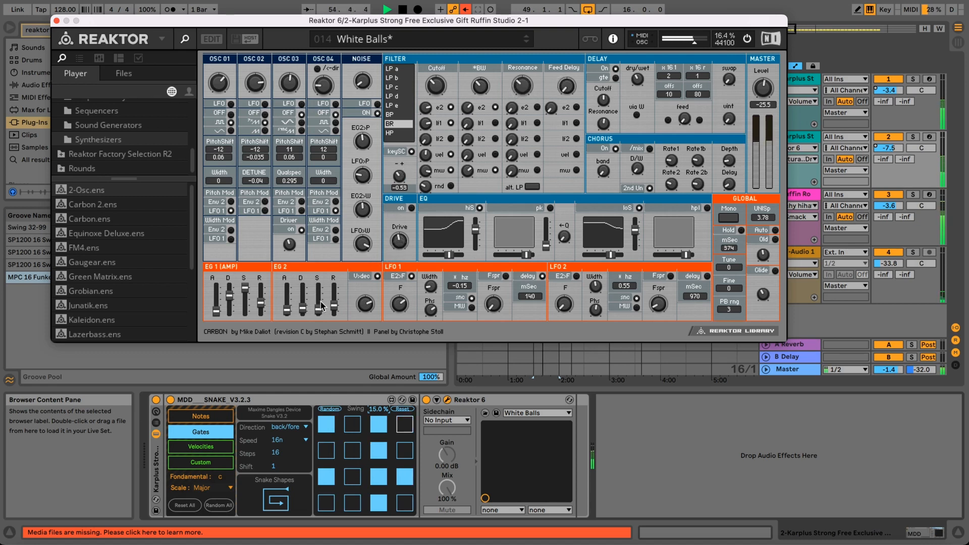
drag(247, 312, 248, 355)
drag(262, 301, 230, 335)
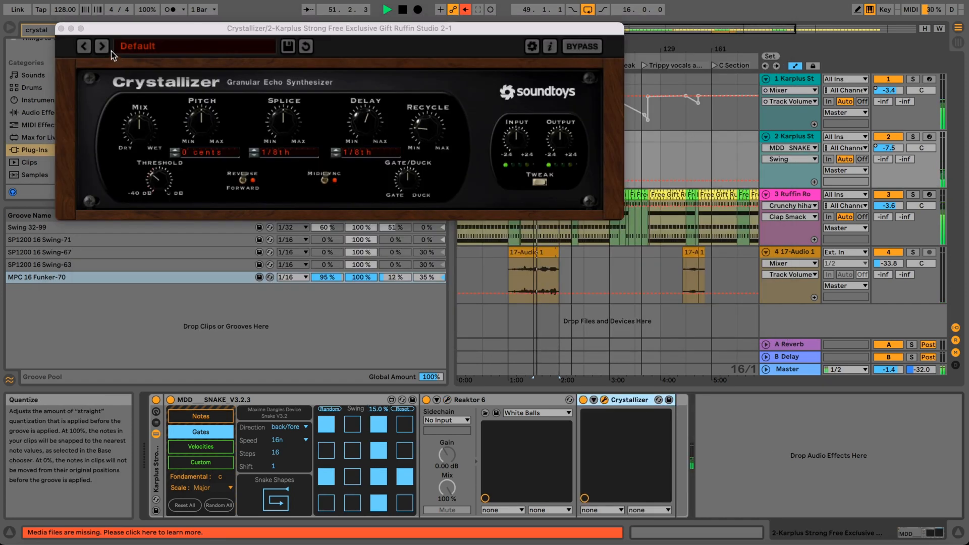
Step: Audition Crystallizer presets on the second Karplus Strong track, including Crystal Builder, Koursar, 80s Drum Sound, Atari Sounds, CoolDrums and Glitchin Sync, and close its editor
click(100, 48)
click(99, 47)
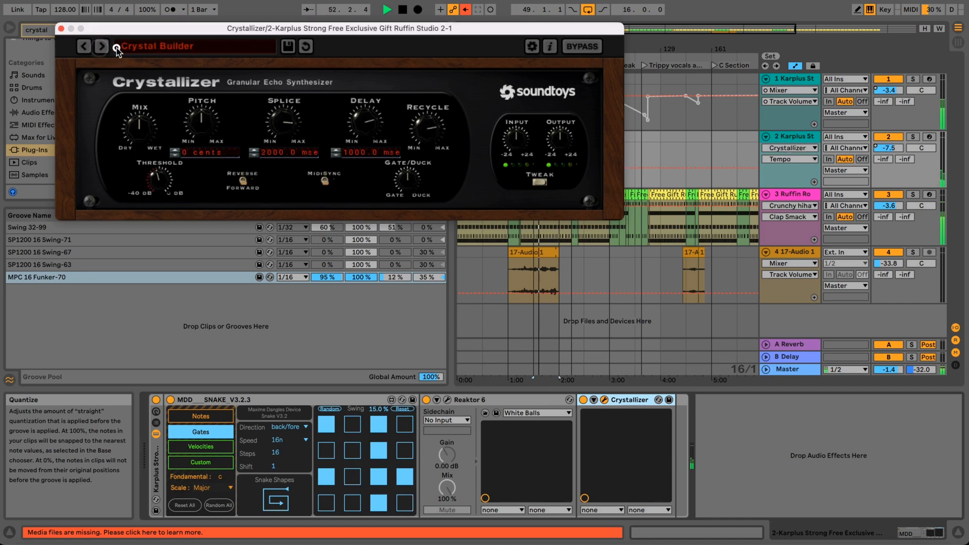
click(117, 47)
mouse_move(161, 63)
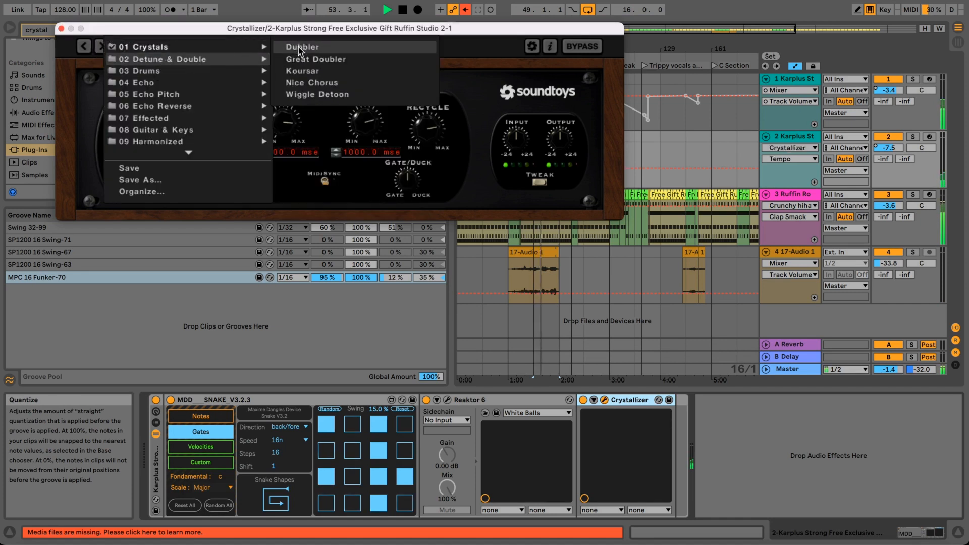
click(302, 71)
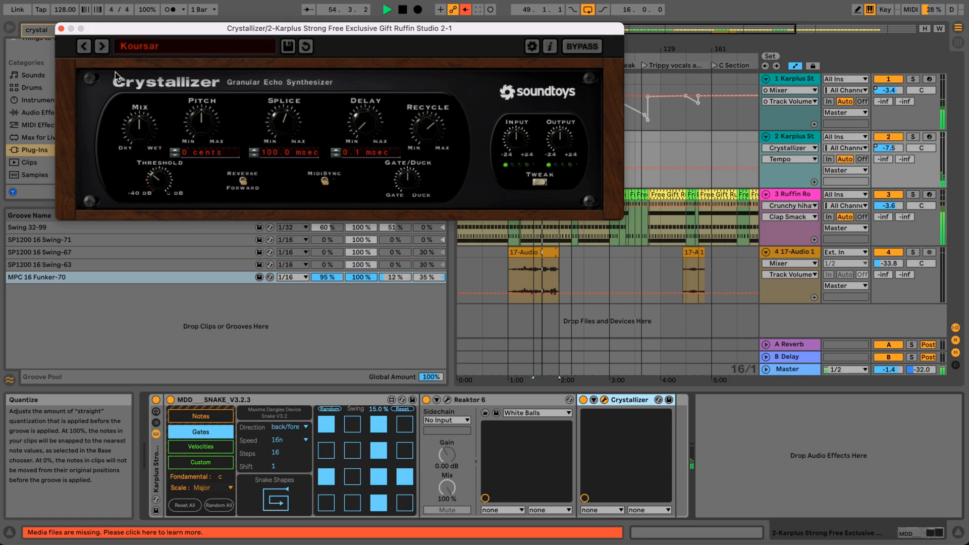
click(101, 46)
click(102, 46)
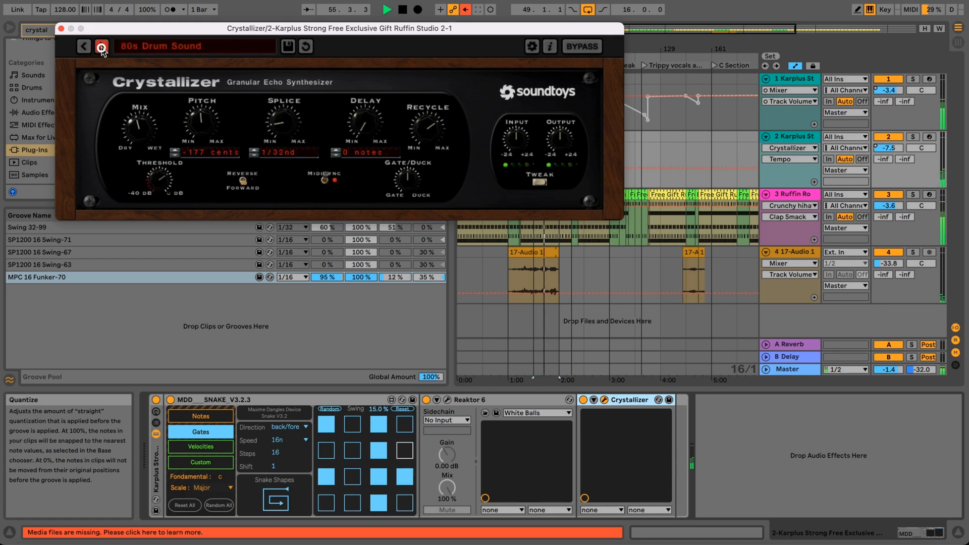
click(102, 47)
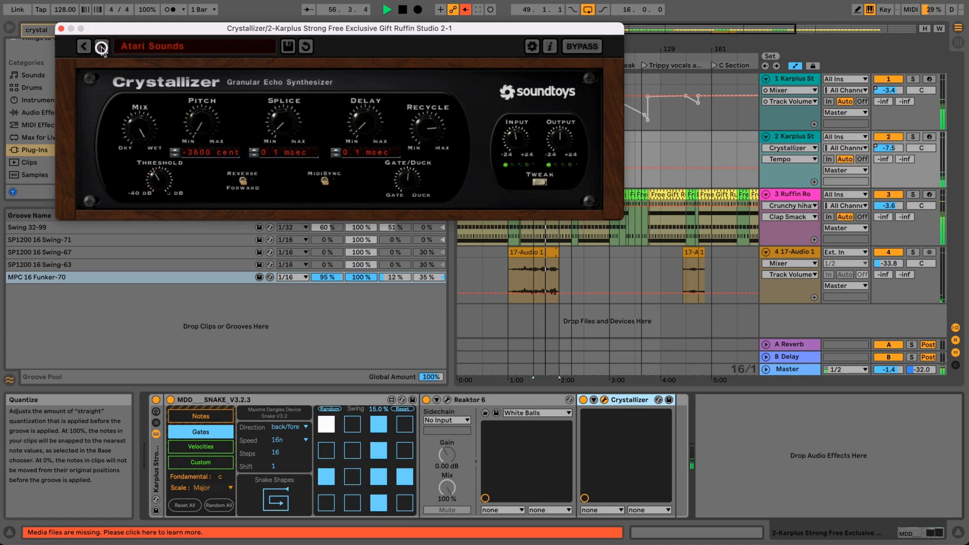
click(101, 47)
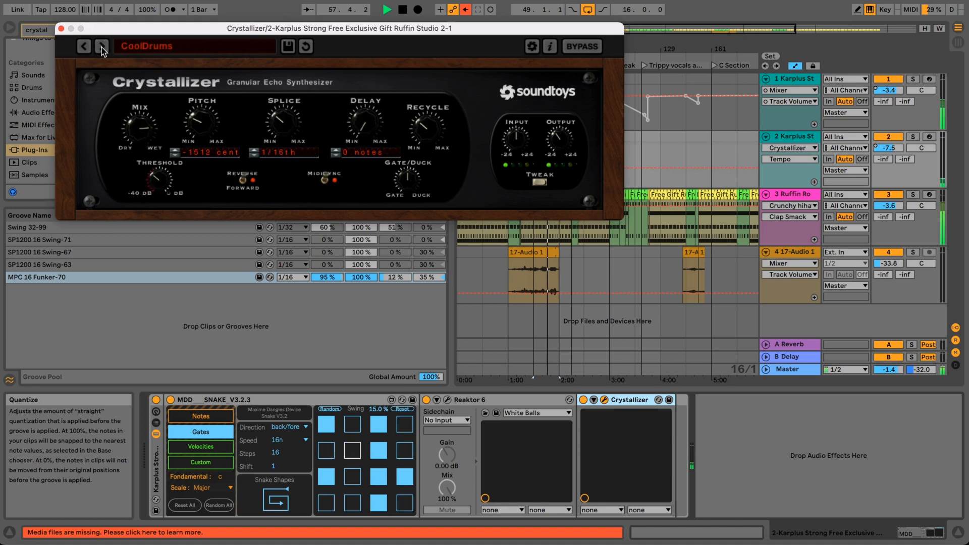
click(102, 47)
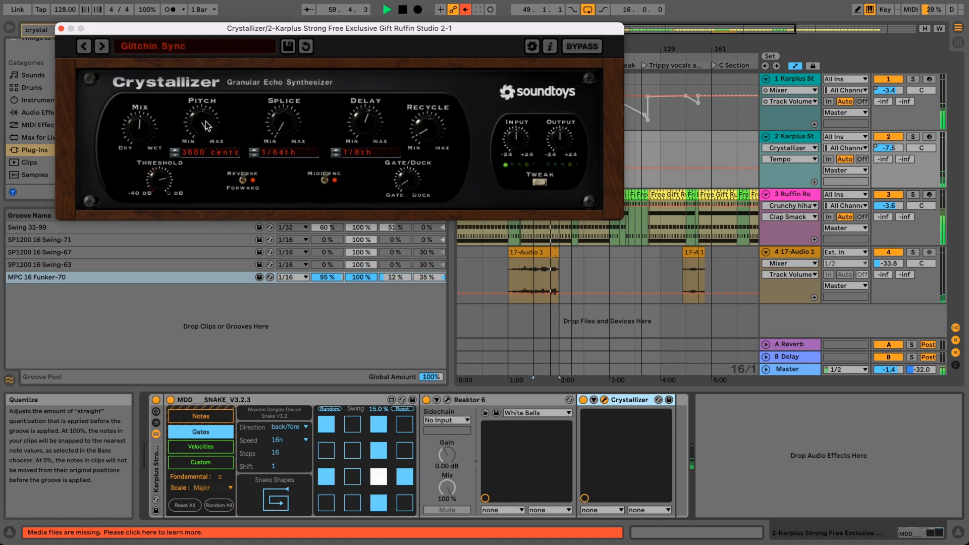
click(61, 29)
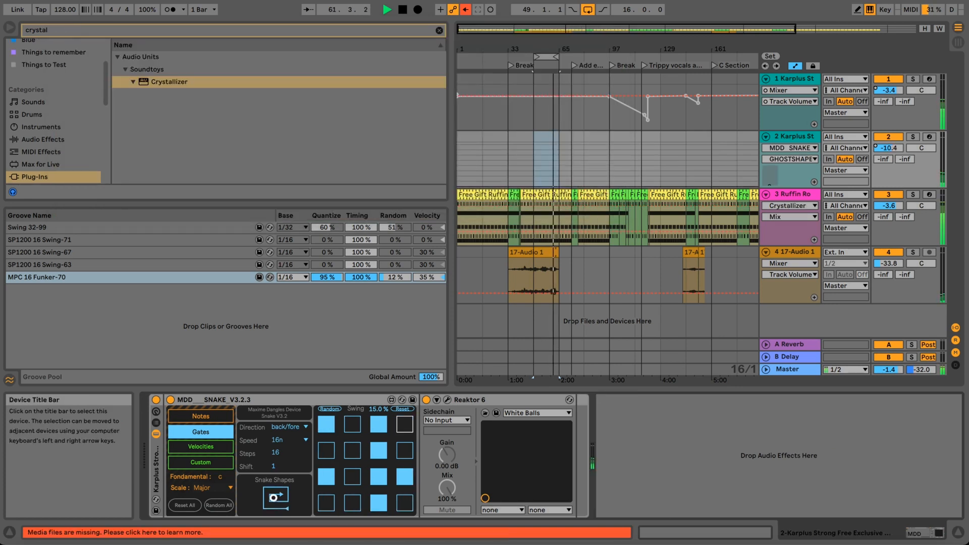
Step: Change the Snake gate sequencer to the diagonal shape and set its direction to backwards
click(276, 502)
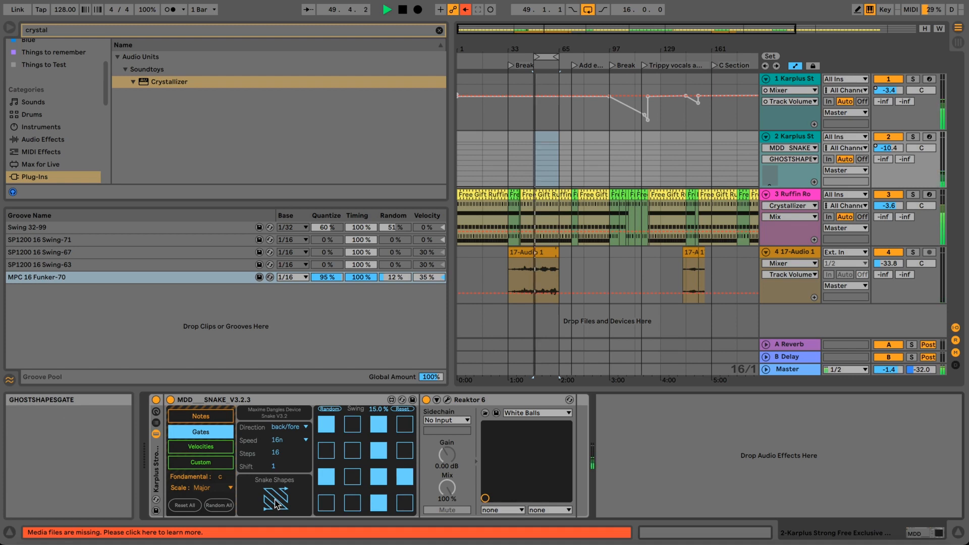
click(287, 427)
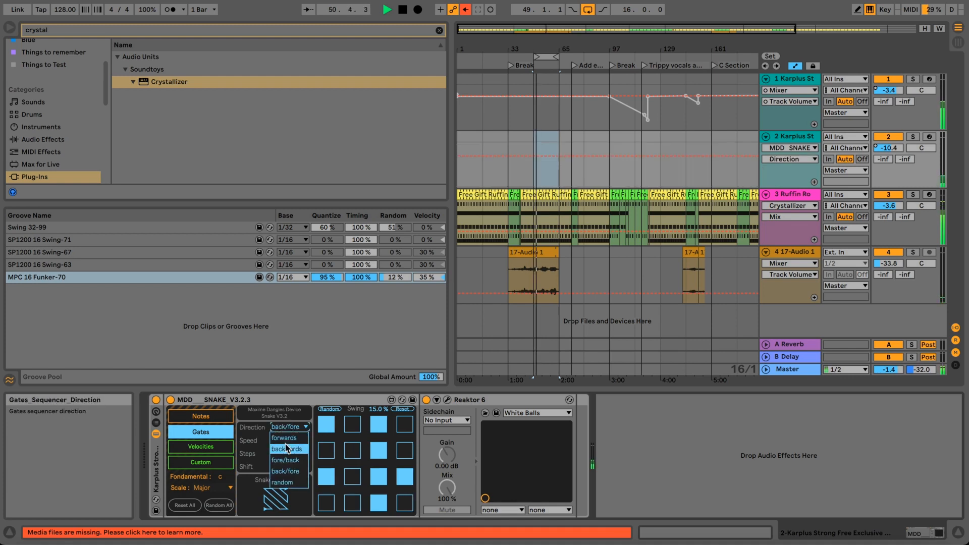
click(286, 445)
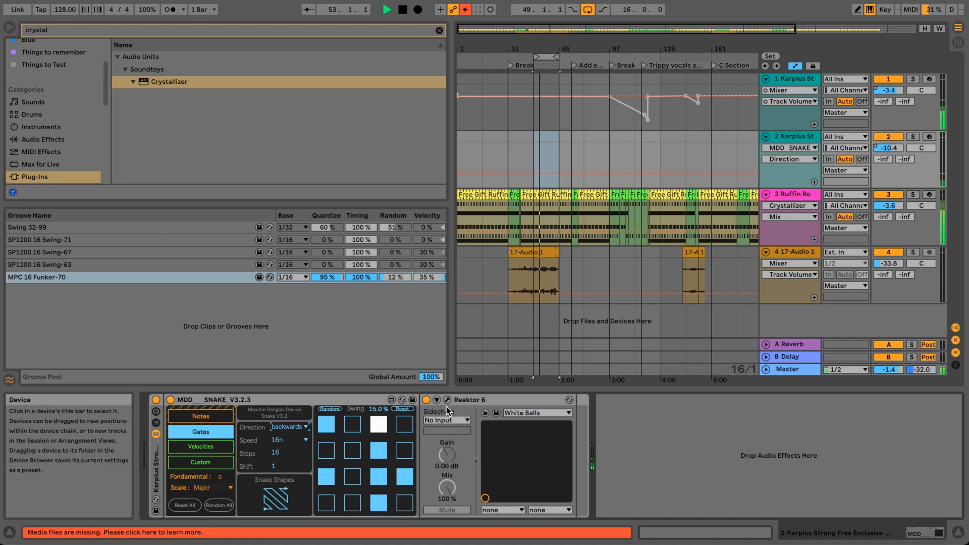
Step: Add the Chord MIDI effect before Reaktor 6 and set Shift 1 to +4 st and Shifts 2 and 3 to +12 st
key(super+f)
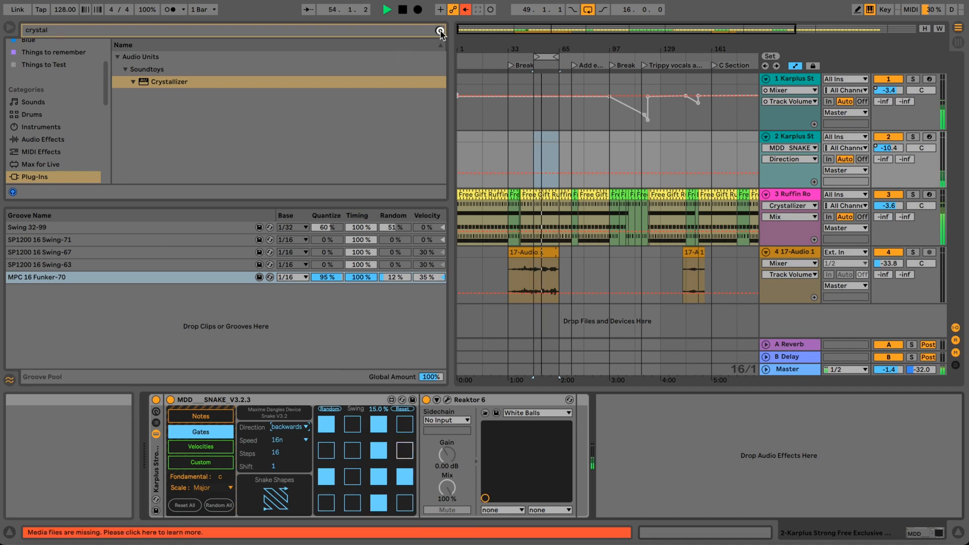
text(chord)
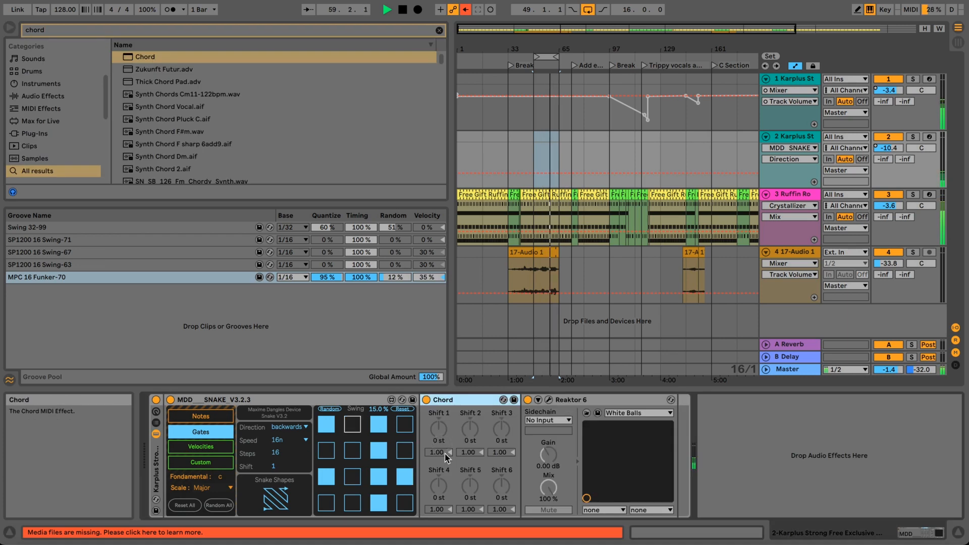
drag(442, 423, 497, 430)
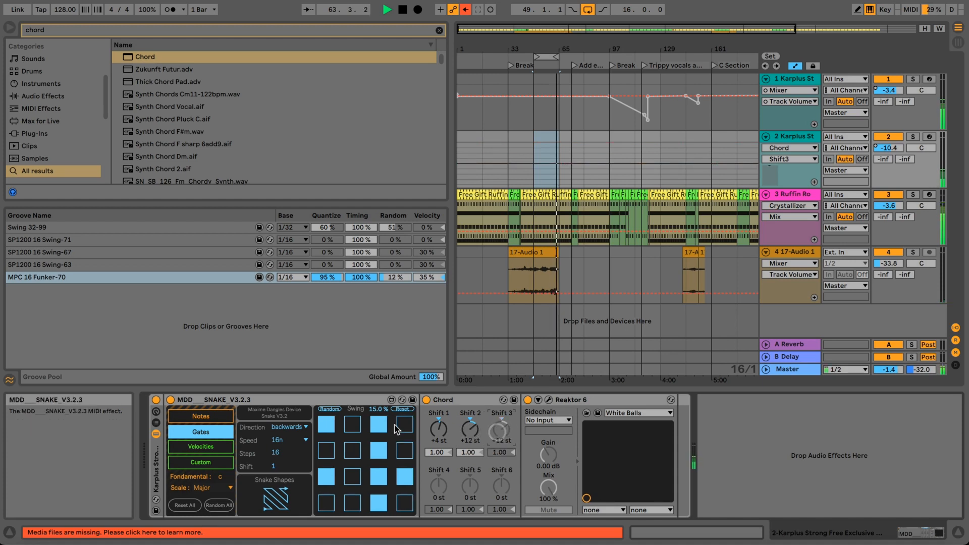
Step: Set the Snake gate sequencer's direction to fore/back and cycle its shape to the diagonal pattern
click(286, 498)
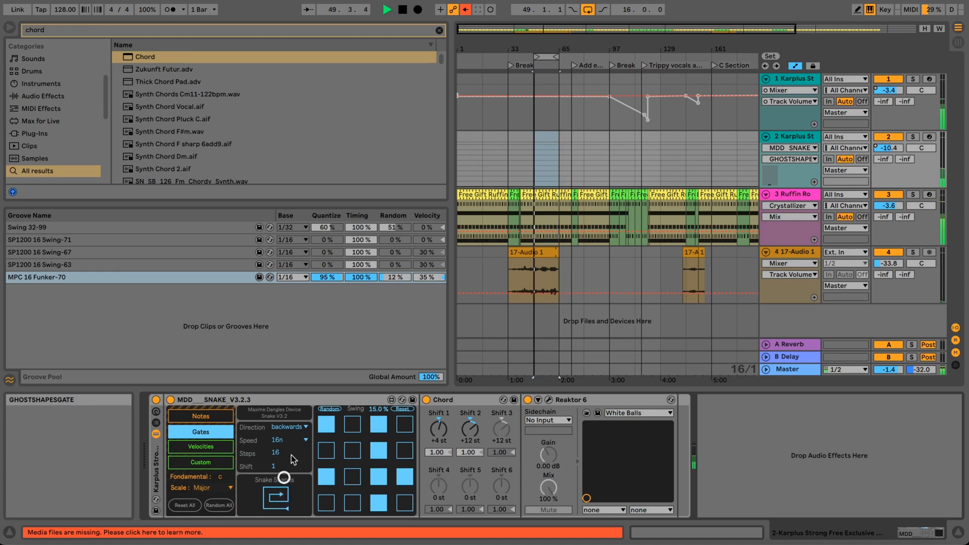
click(290, 427)
click(290, 455)
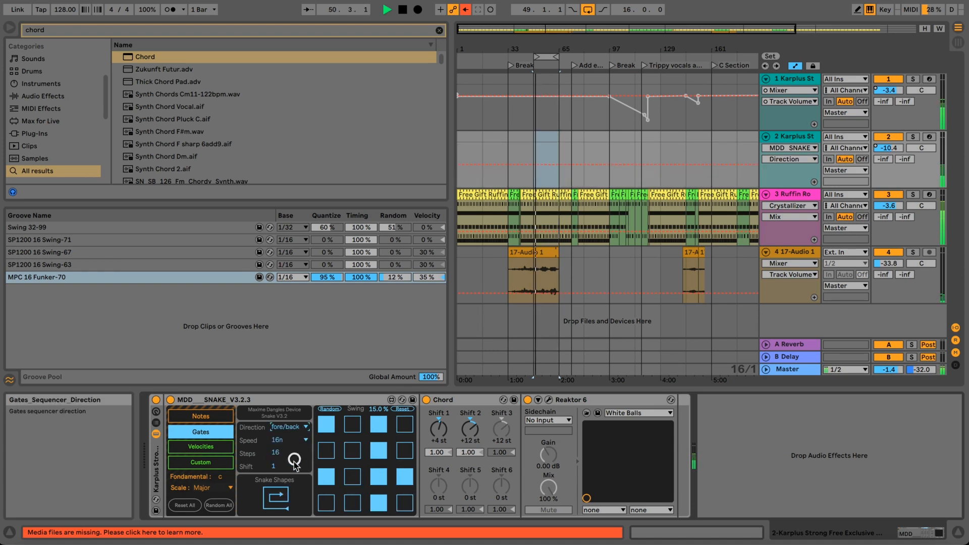
click(284, 500)
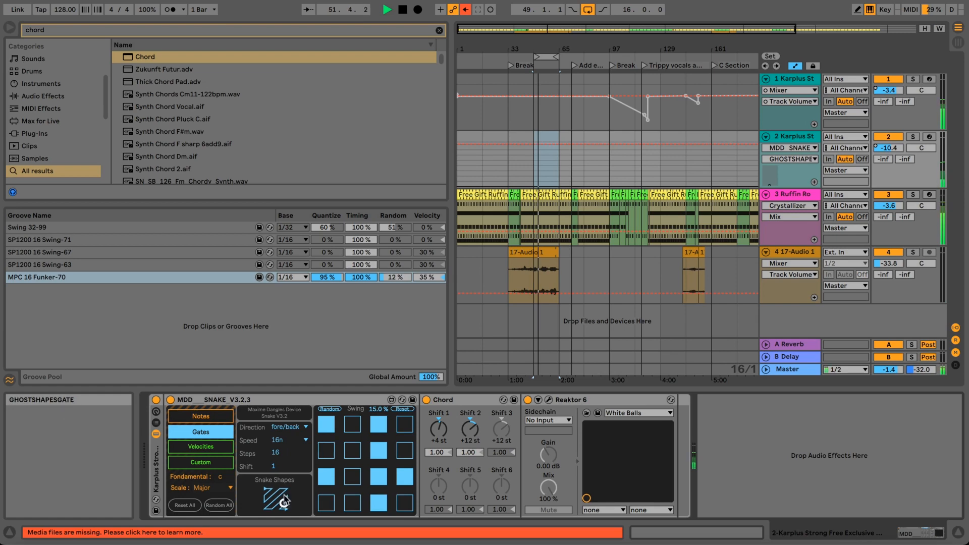
Step: Switch Reaktor 6 from the White Balls patch to the Afluent snapshot and close its editor
click(549, 400)
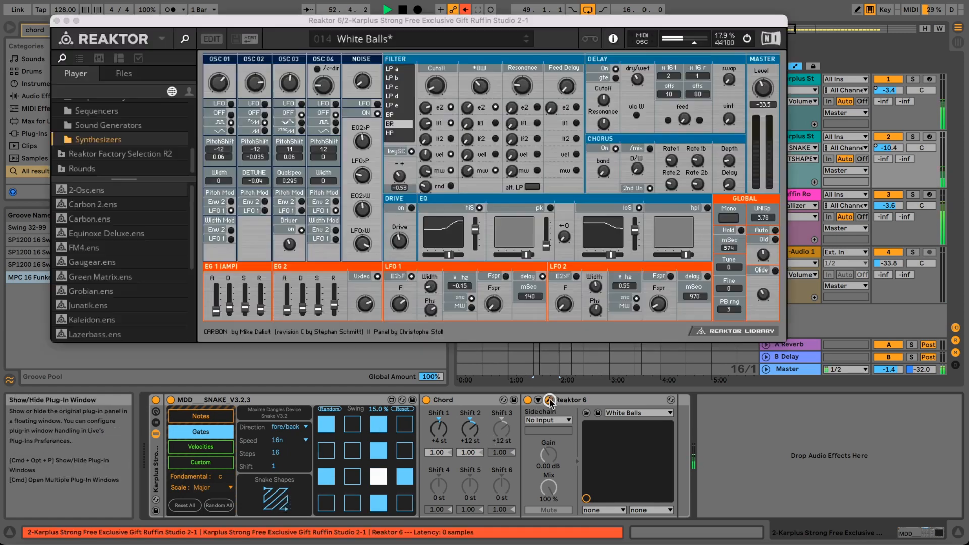
click(527, 42)
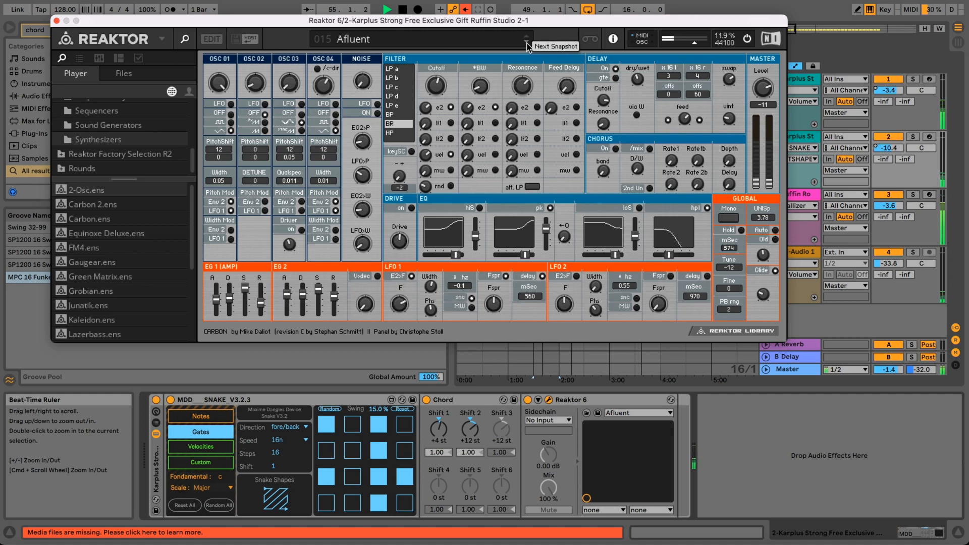
click(57, 20)
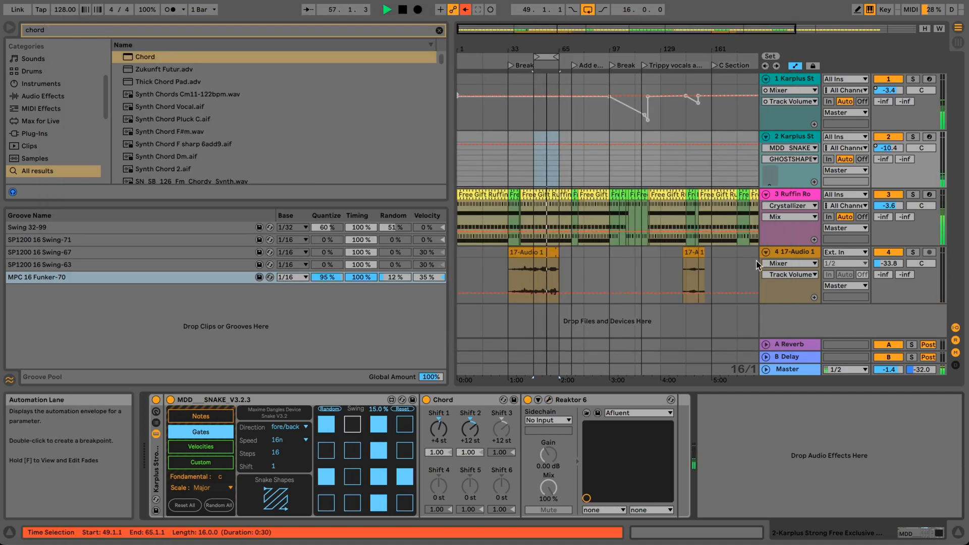
Step: Toggle the 17-Audio 1 track's activator and close the Reaktor 6 editor with the Physical Model Two snapshot loaded
click(887, 253)
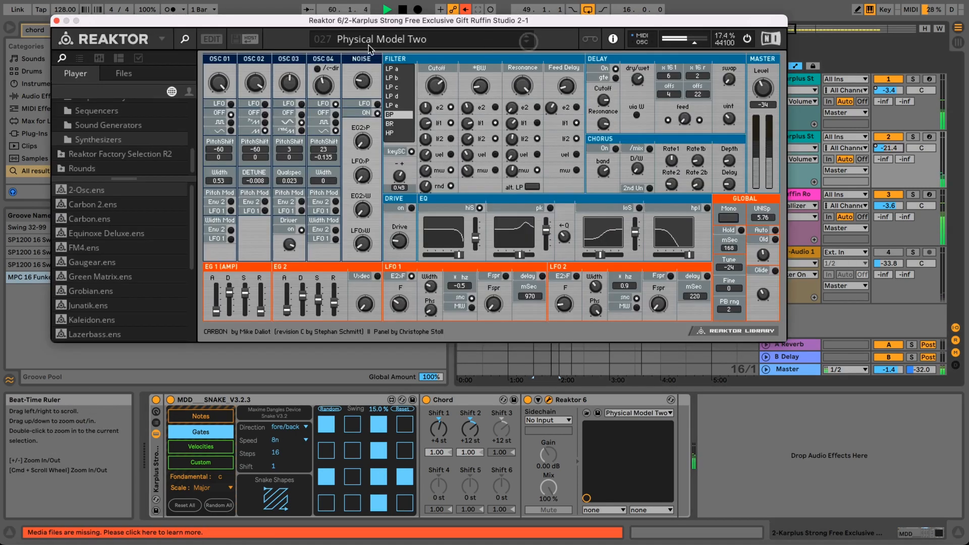
click(57, 21)
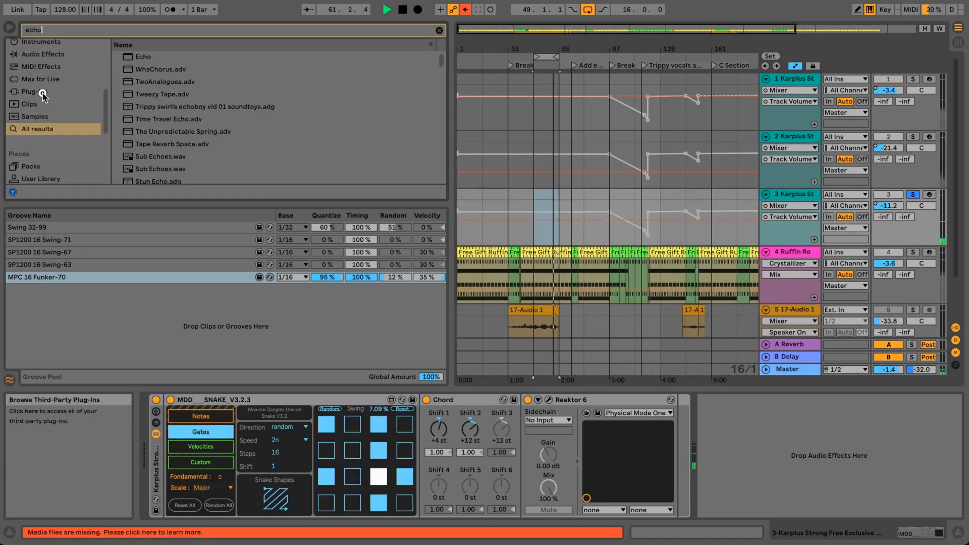
Step: Add the EchoBoy plug-in after Reaktor 6 on the third Karplus Strong track, load the Ambients Echoes preset and raise its feedback
click(41, 92)
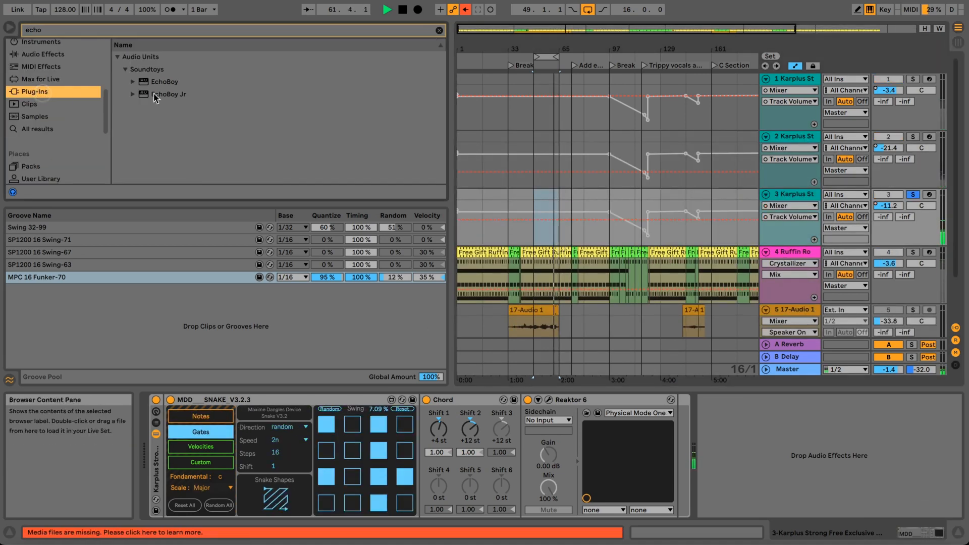
drag(154, 84, 675, 434)
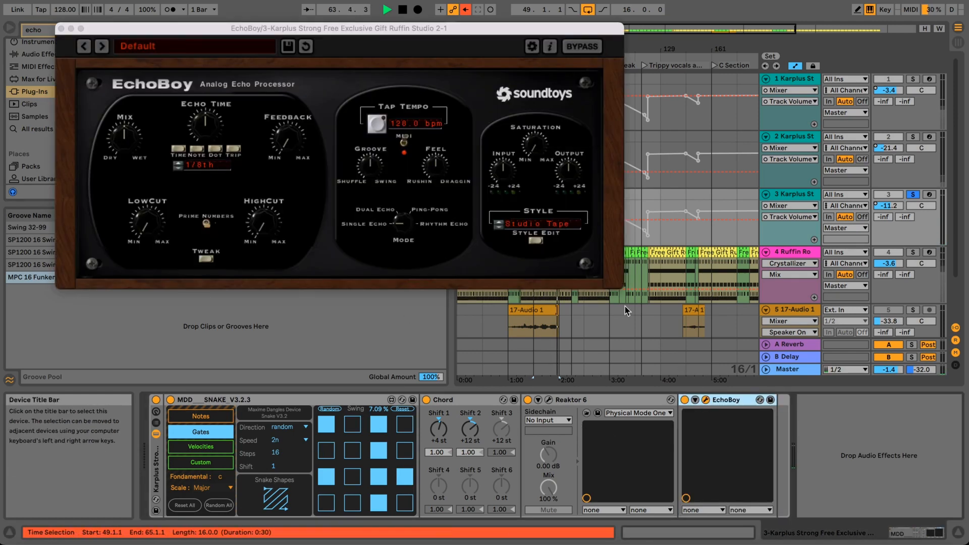
click(102, 46)
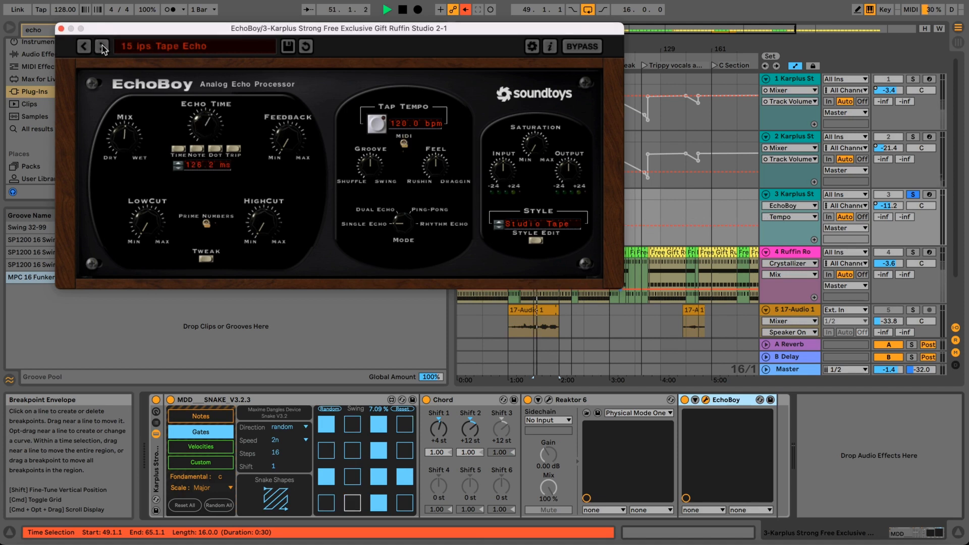
click(102, 46)
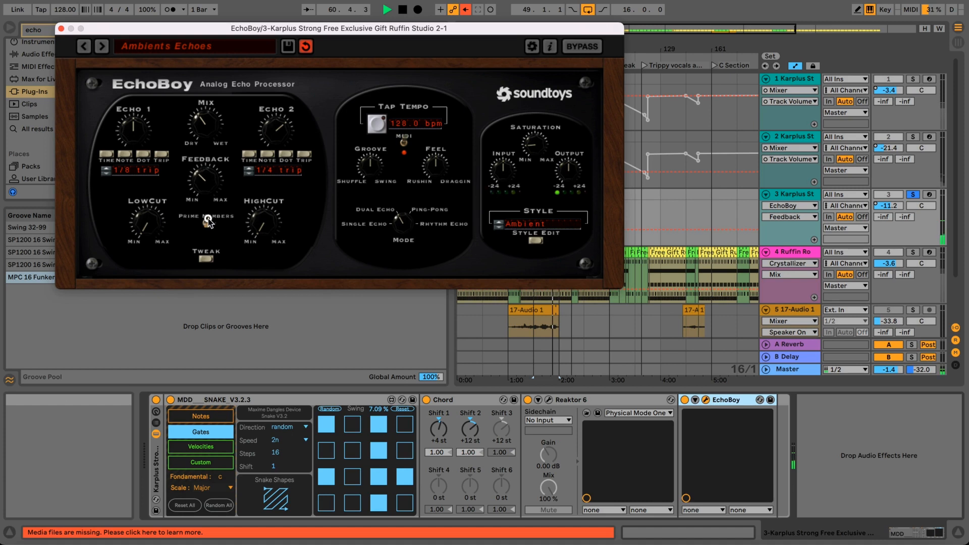
drag(208, 216, 208, 206)
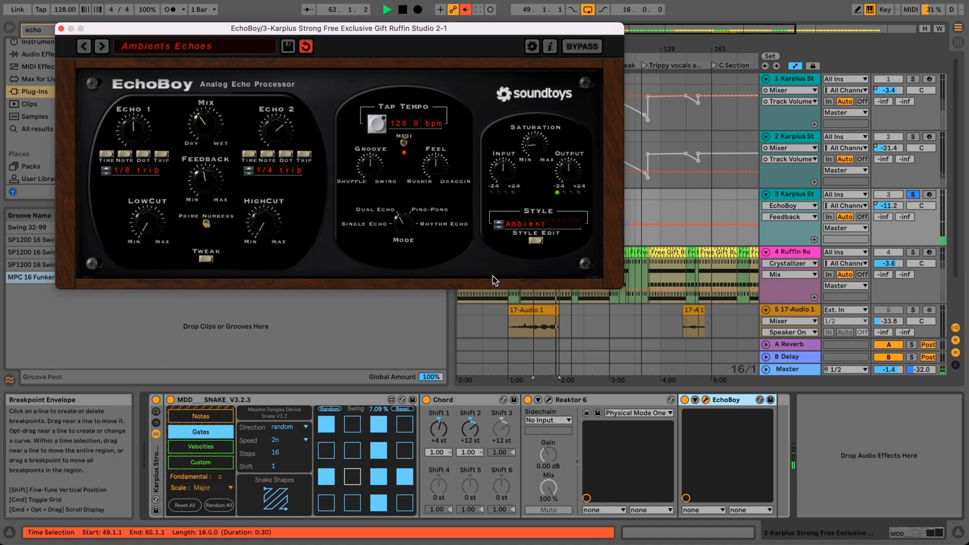
Step: Randomize the Snake device's note sequence on the third Karplus Strong track within a narrower range
click(201, 416)
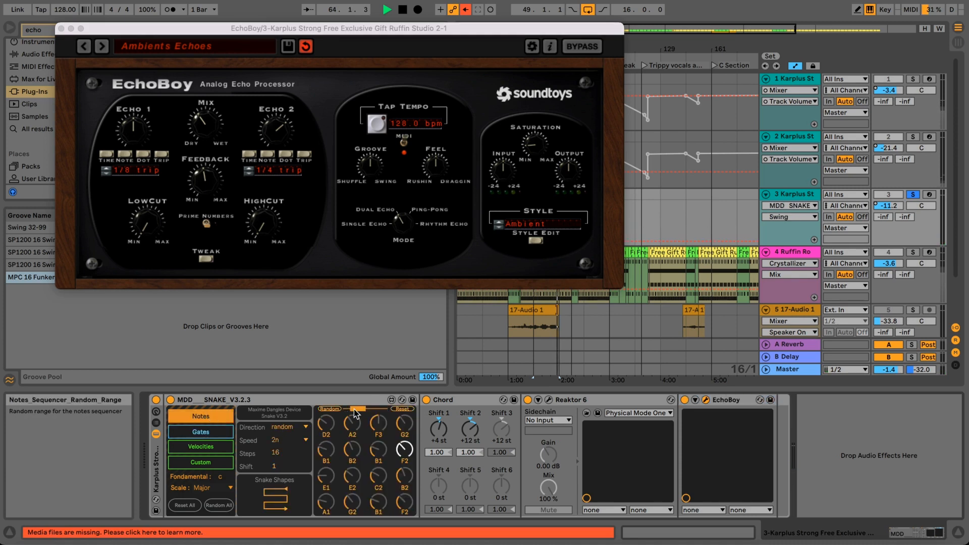
click(330, 408)
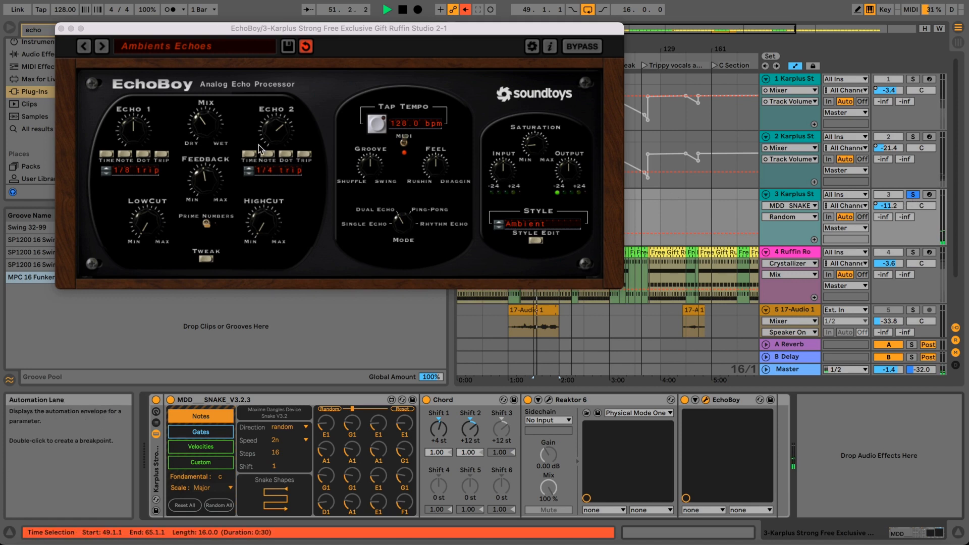
Step: Lower EchoBoy's feedback and adjust its high cut, low cut and mix
drag(207, 179, 217, 201)
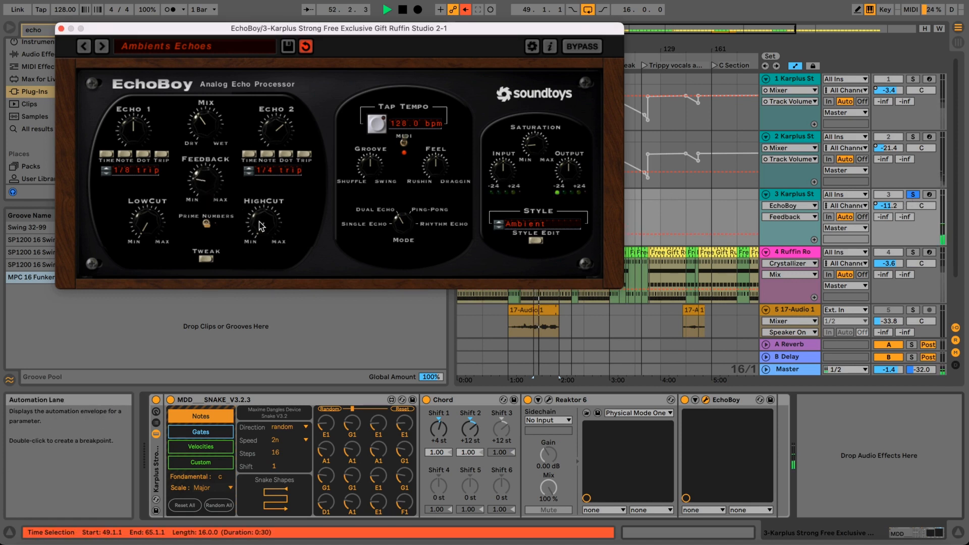
drag(262, 227, 262, 215)
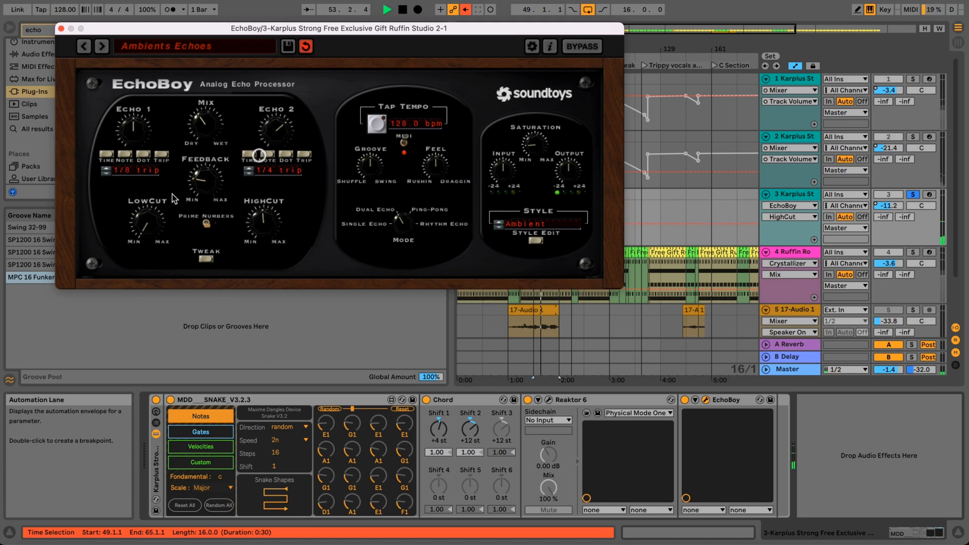
drag(150, 222, 152, 217)
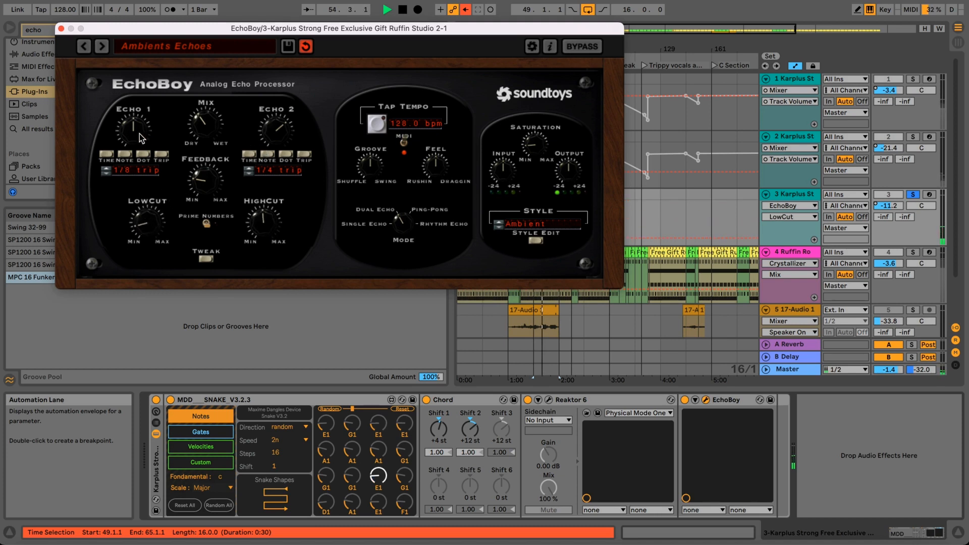
click(201, 126)
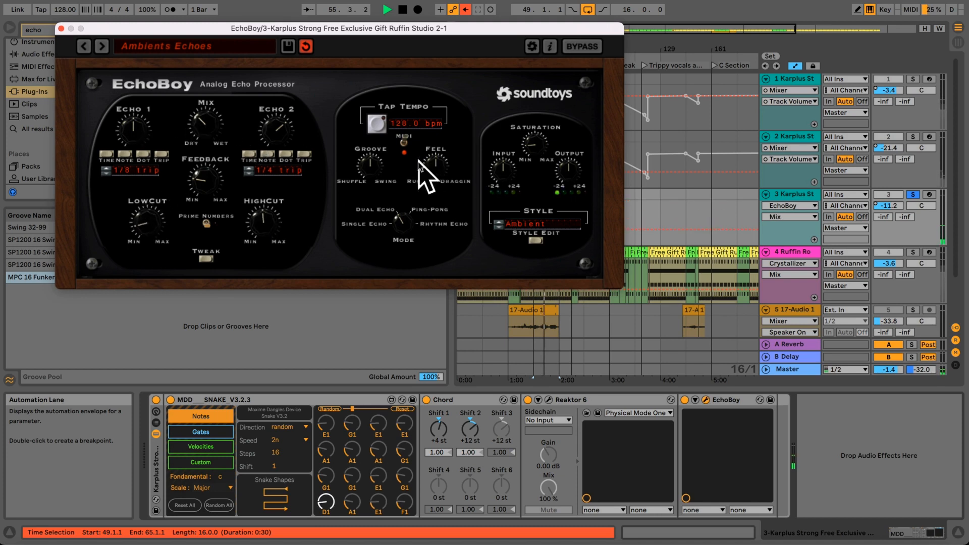
Step: Switch EchoBoy to Rhythm Echo mode and adjust the Decay shape of its rhythm
drag(428, 172, 438, 144)
drag(392, 226, 404, 165)
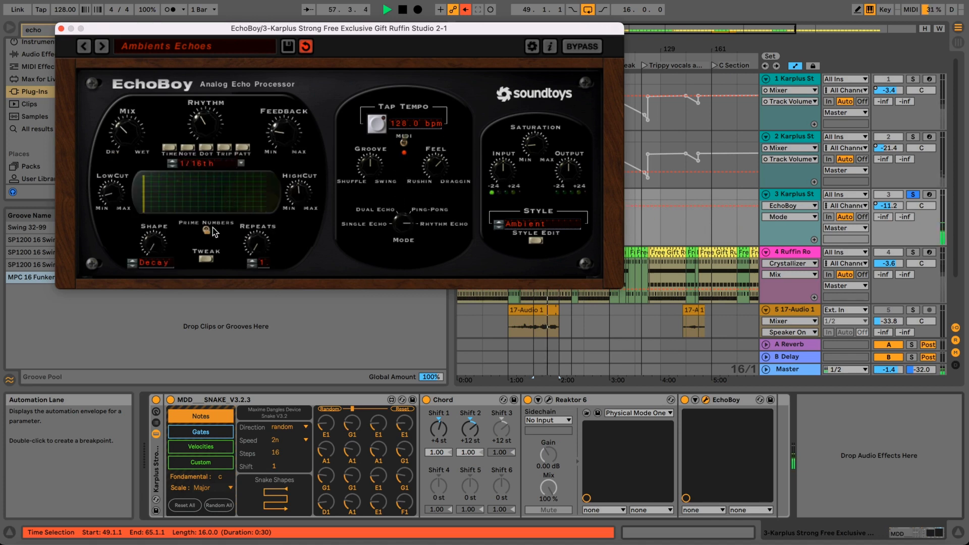
drag(150, 245, 150, 226)
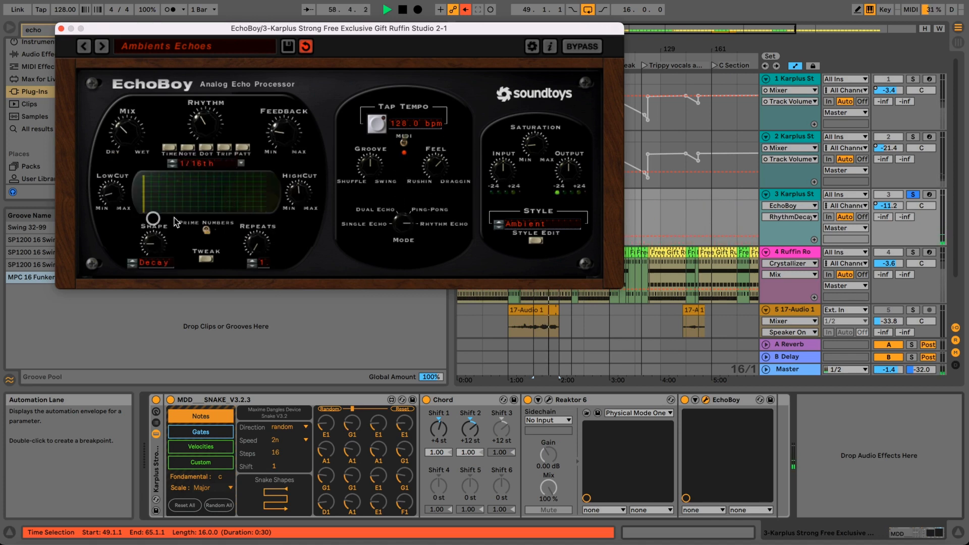
Step: Build a custom echo rhythm in EchoBoy by adding taps of varying level for a total of seven repeats
click(184, 199)
click(204, 196)
click(230, 191)
click(261, 183)
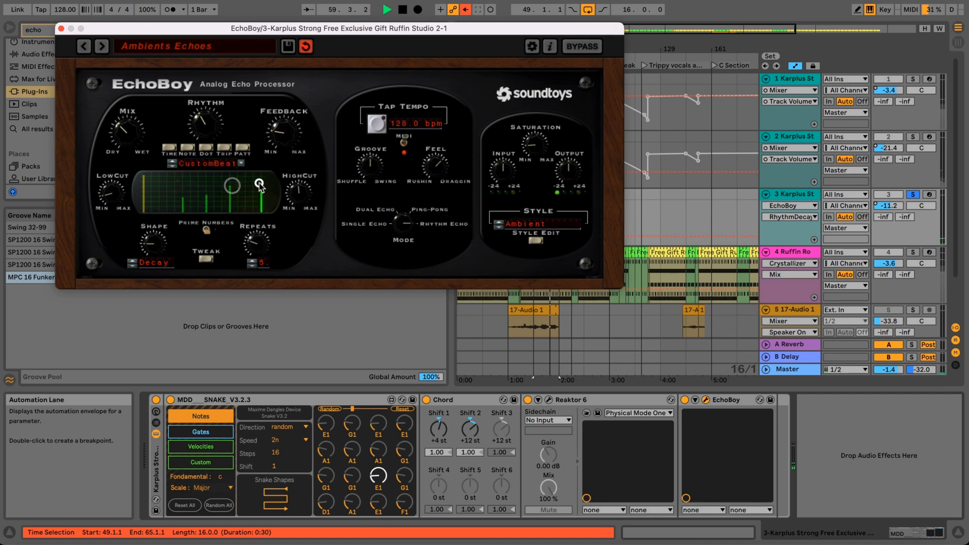
click(158, 182)
click(190, 182)
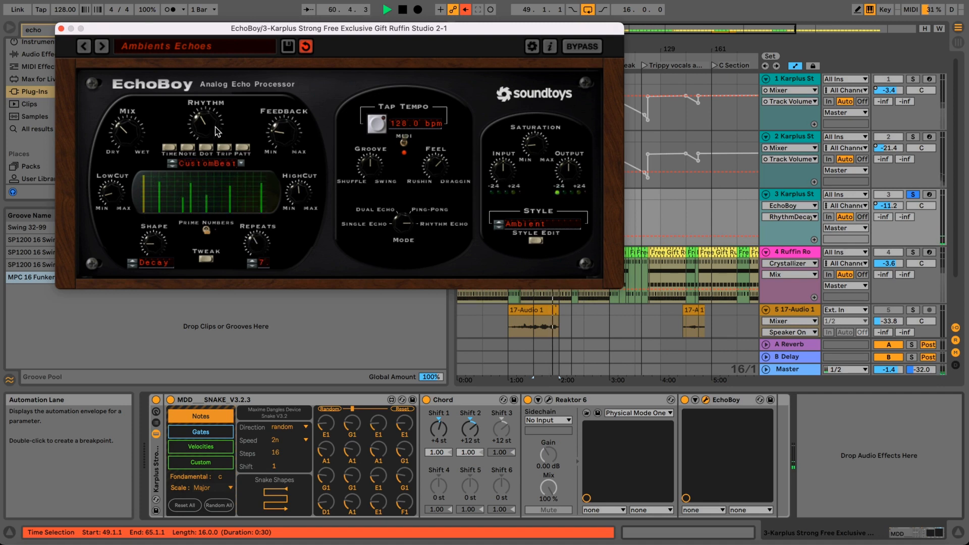
Step: Adjust EchoBoy's rhythm time, lower its mix and raise its feedback on the third Karplus Strong track
drag(216, 131, 214, 182)
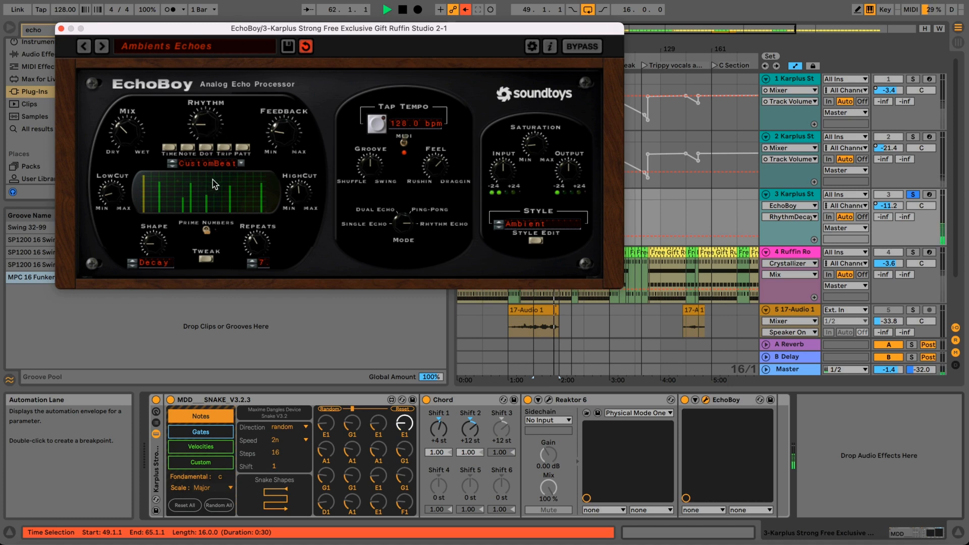
drag(134, 133, 134, 147)
drag(286, 149, 287, 138)
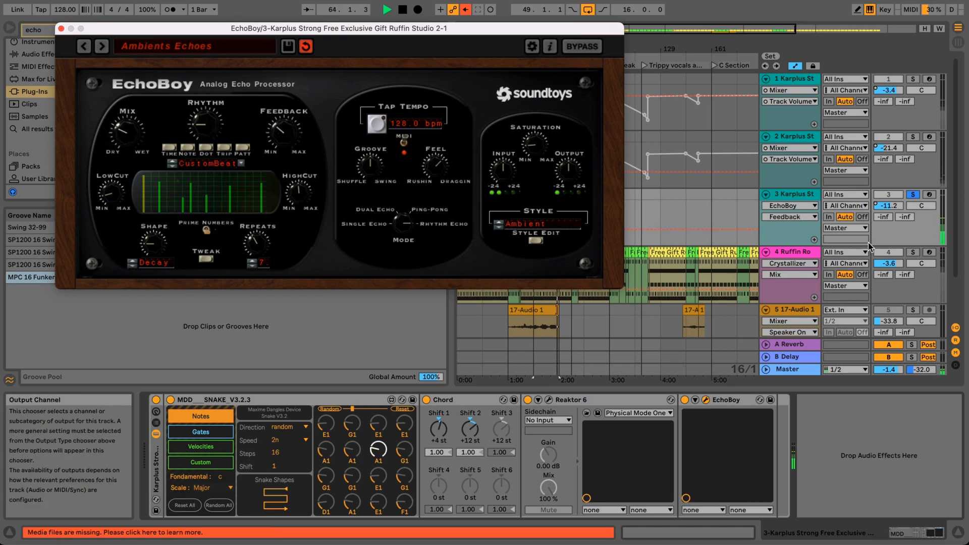
Step: Unsolo the third Karplus Strong track and set its volume to -18.0 dB
click(914, 197)
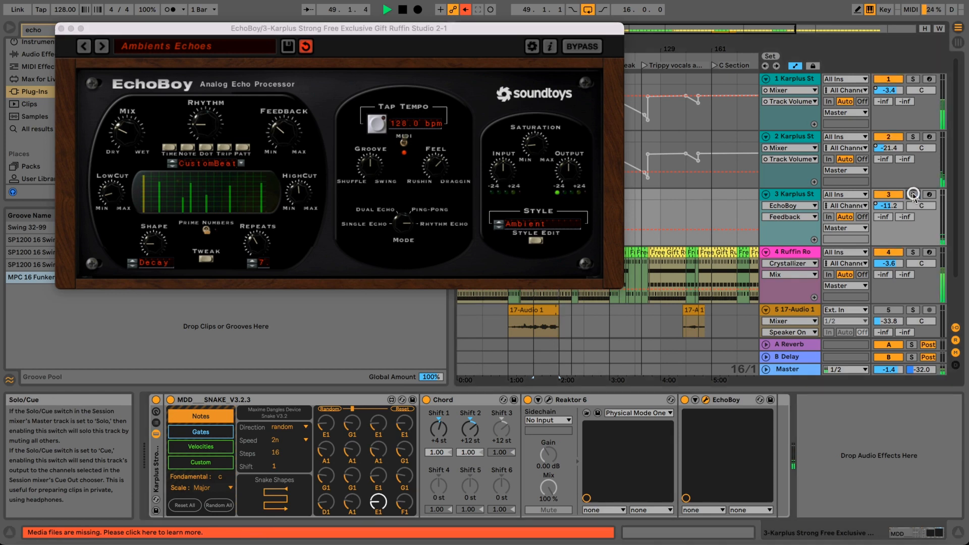
drag(892, 206, 892, 207)
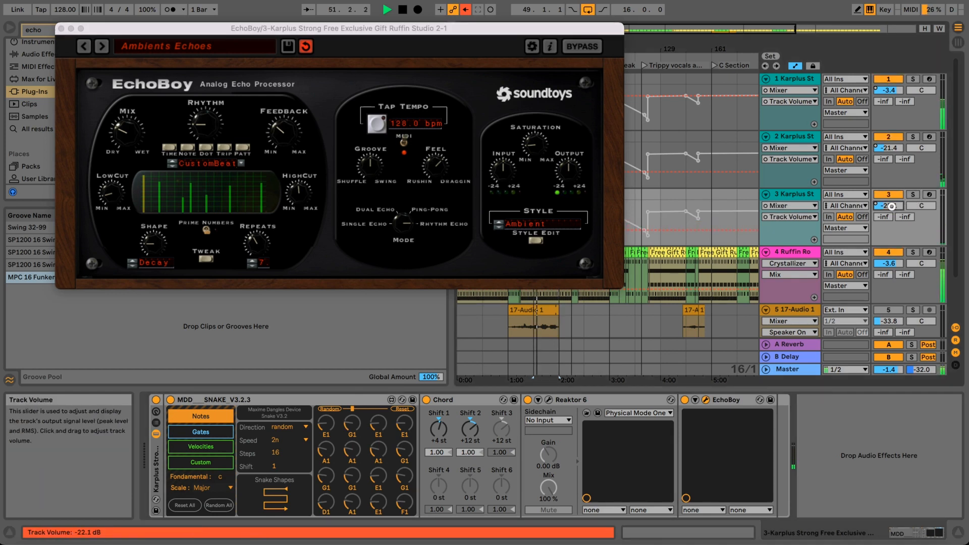
drag(892, 206, 892, 204)
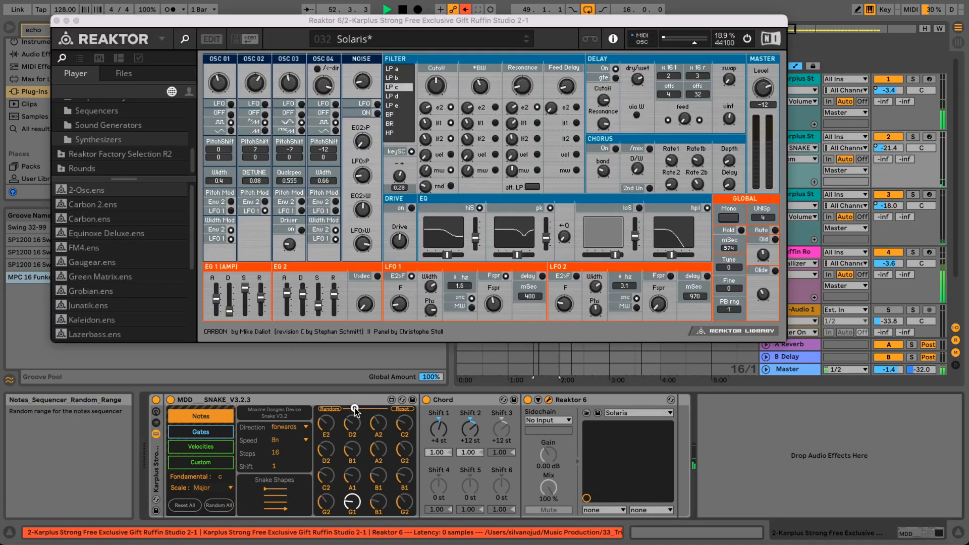
Step: Randomize the second Karplus Strong track's Snake notes over a wider range and set Chord Shift 1 to +7 st and Shift 3 to +24 st
drag(355, 409, 363, 408)
click(338, 409)
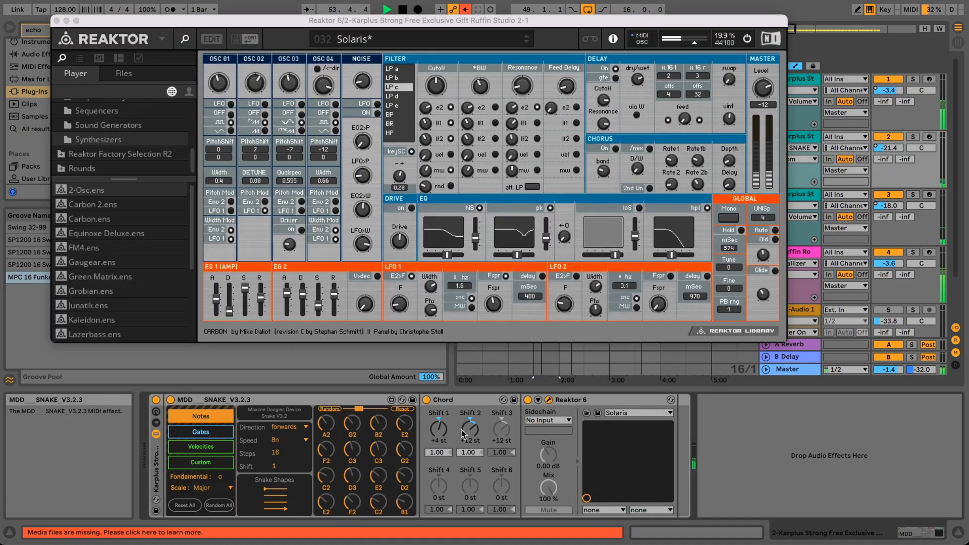
click(498, 430)
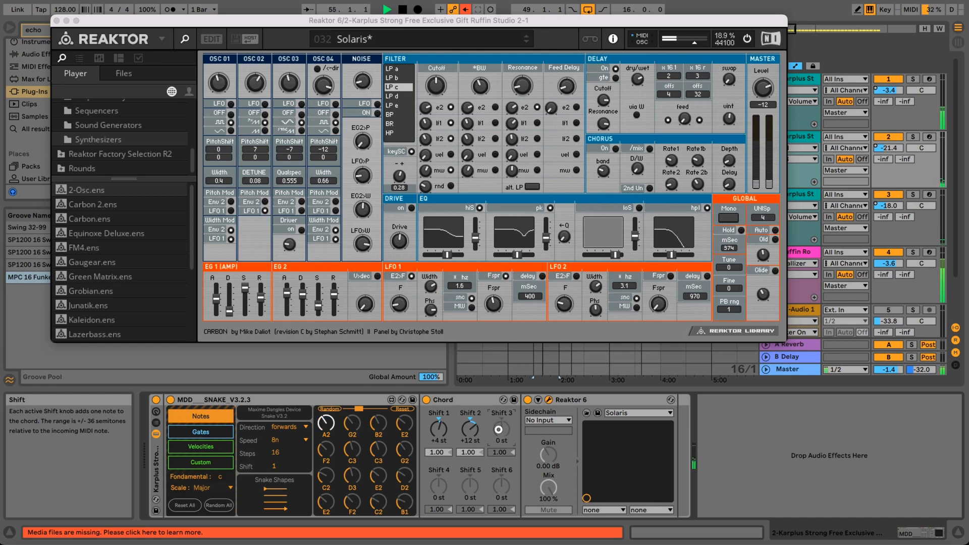
drag(499, 429, 498, 428)
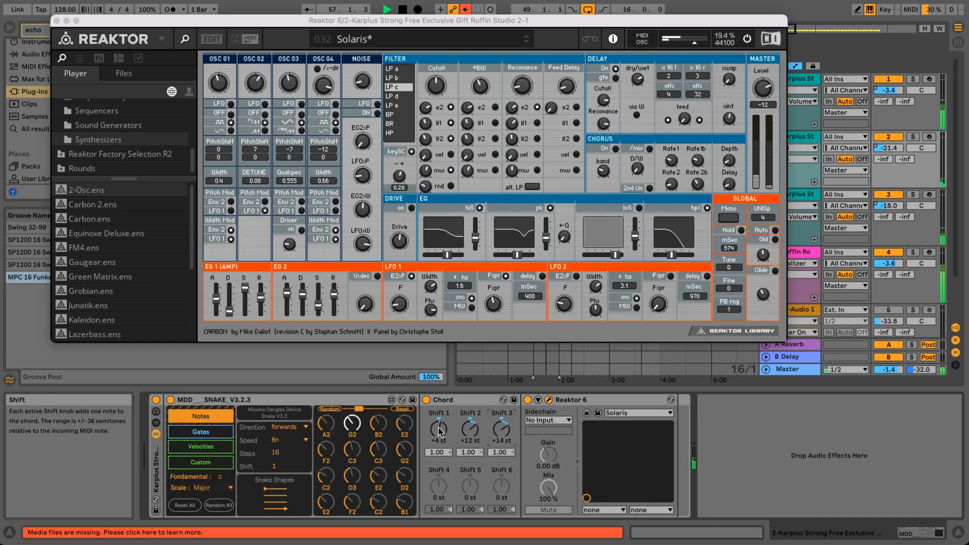
drag(438, 430, 439, 428)
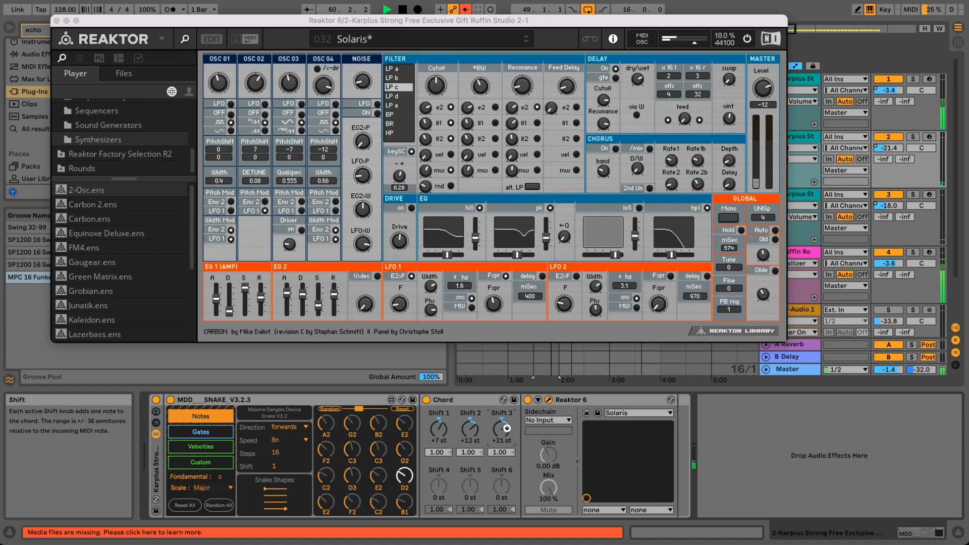
drag(506, 428, 506, 425)
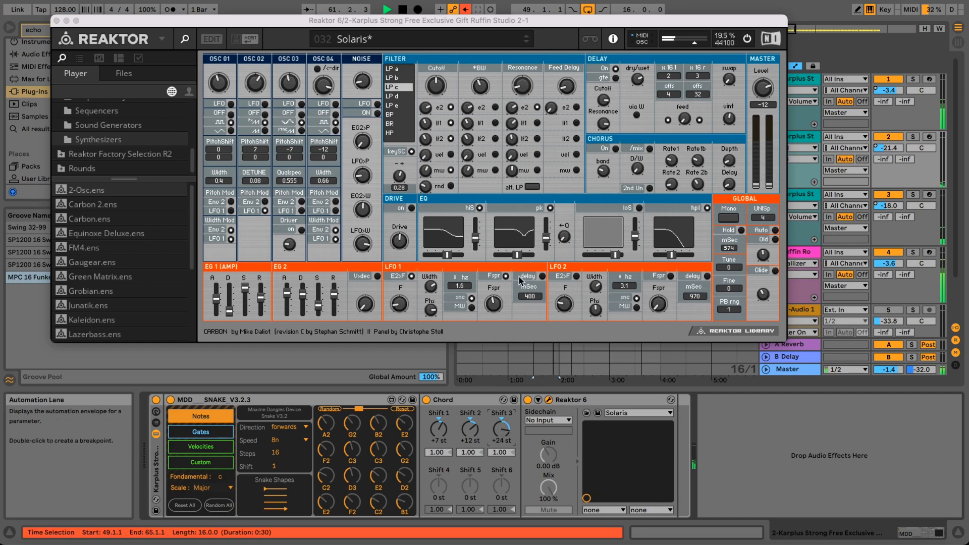
Step: Activate the fourth gate in the second track's Snake gate sequence and save the set
click(201, 432)
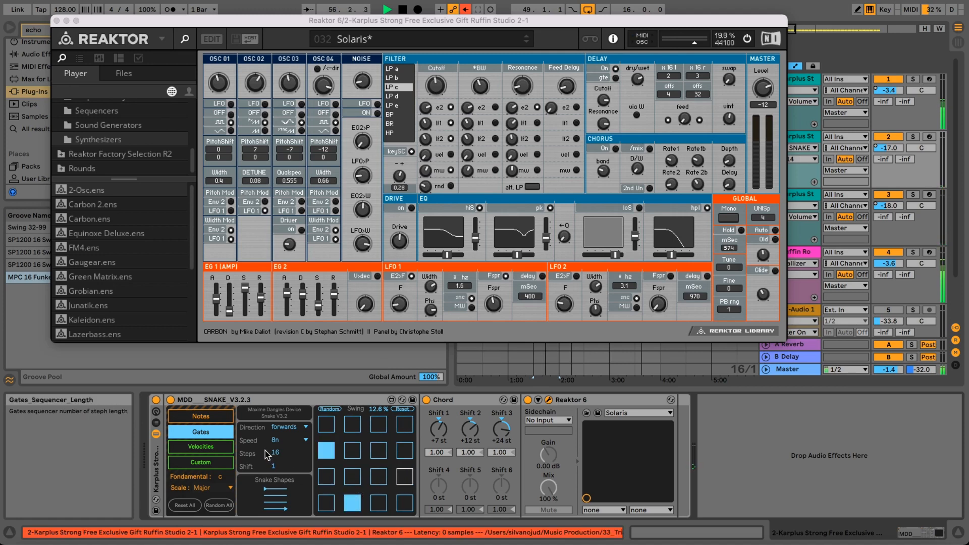
key(super+s)
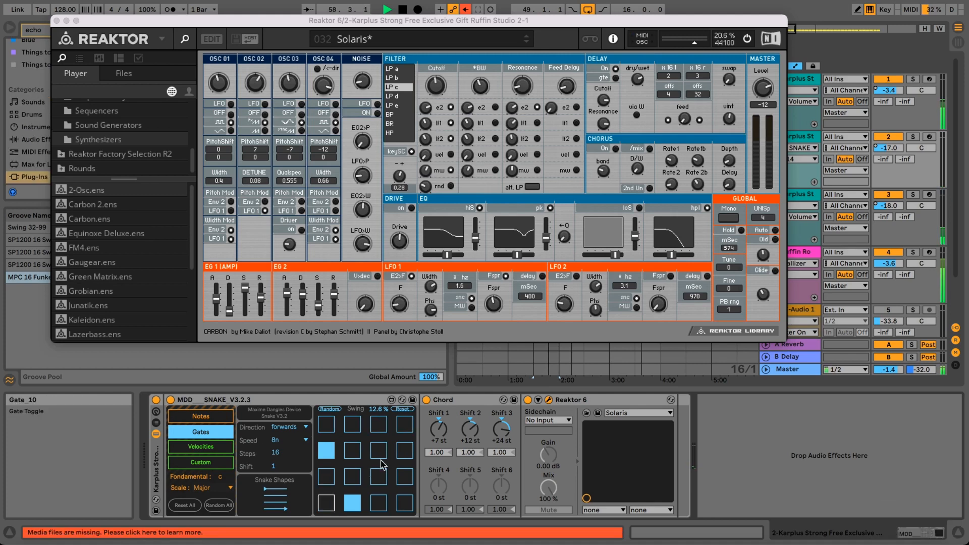
click(399, 430)
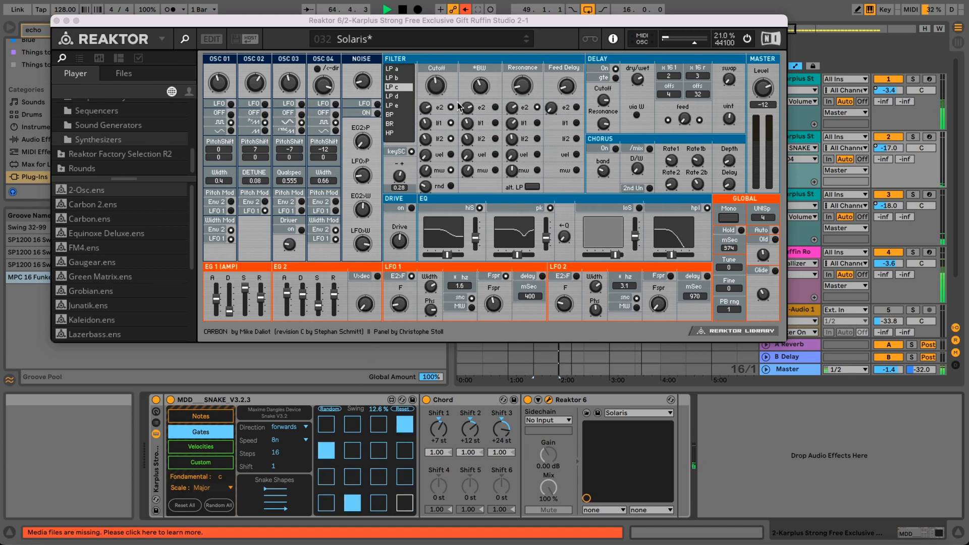
Step: Load the Ambients snapshot in the second track's Reaktor 6, adjust its filter cutoff and close the plug-in window
click(434, 81)
mouse_move(434, 77)
mouse_down()
mouse_move(434, 61)
mouse_move(433, 89)
mouse_up()
click(526, 43)
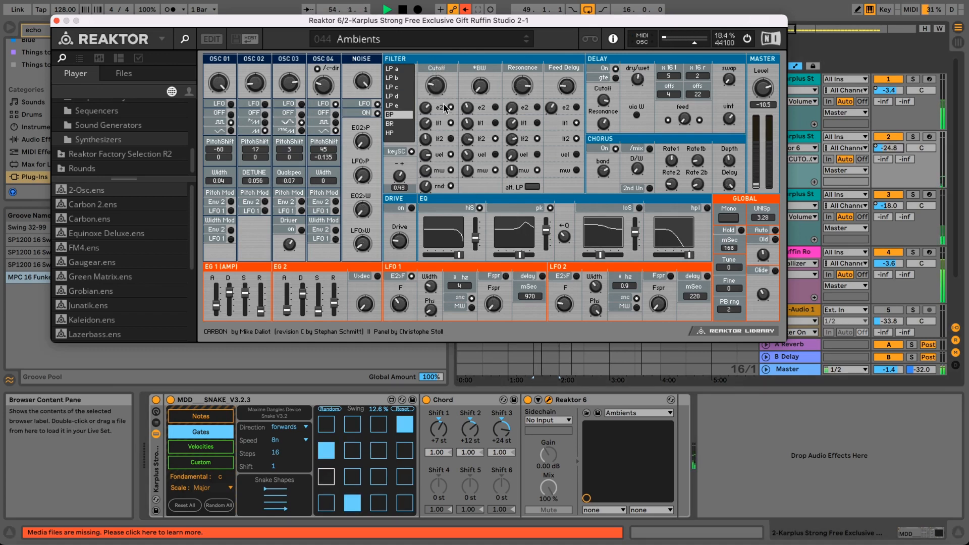
drag(439, 88, 440, 88)
click(56, 20)
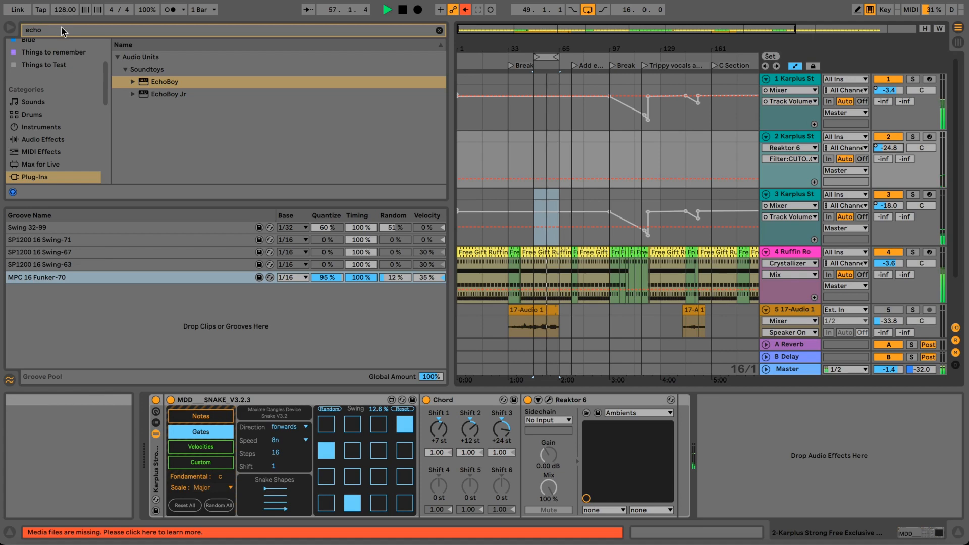
Step: Add EchoBoy after Reaktor 6 on the second Karplus Strong track, load the Analog Chorus preset and toggle its MIDI tempo sync
drag(142, 81, 678, 430)
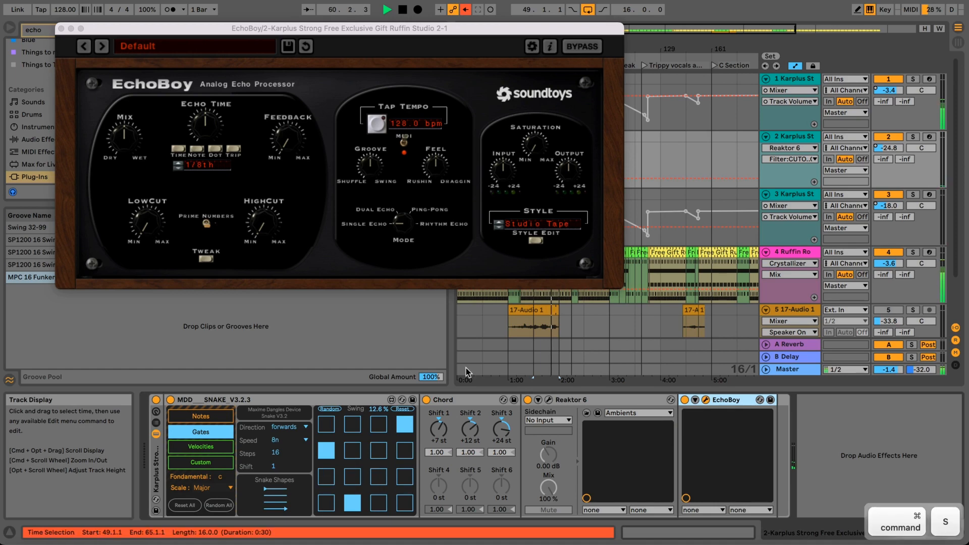
click(117, 46)
mouse_move(137, 73)
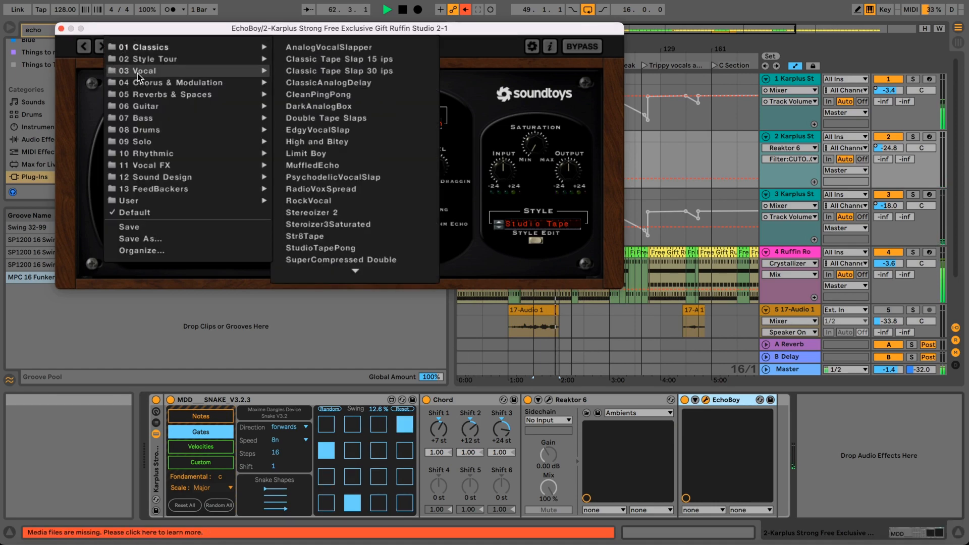
mouse_move(186, 81)
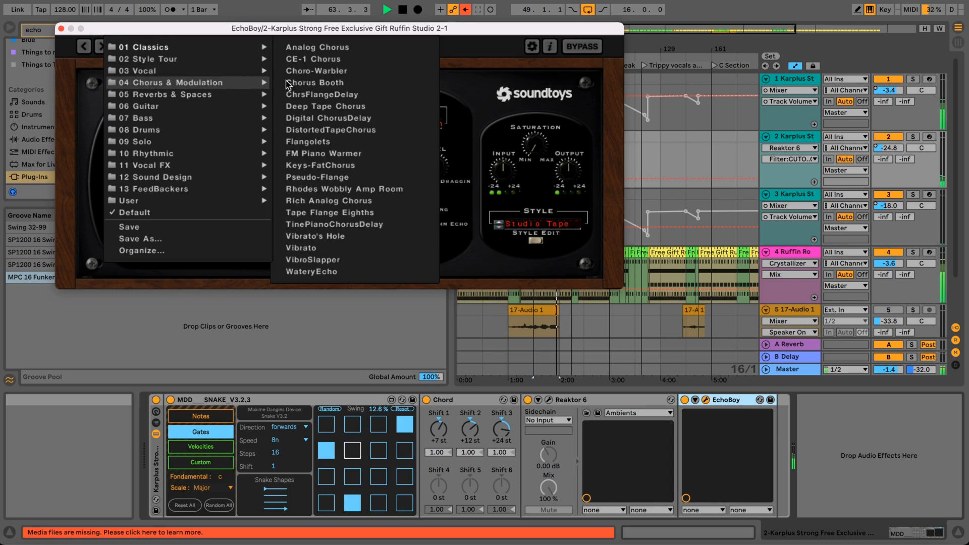
click(309, 48)
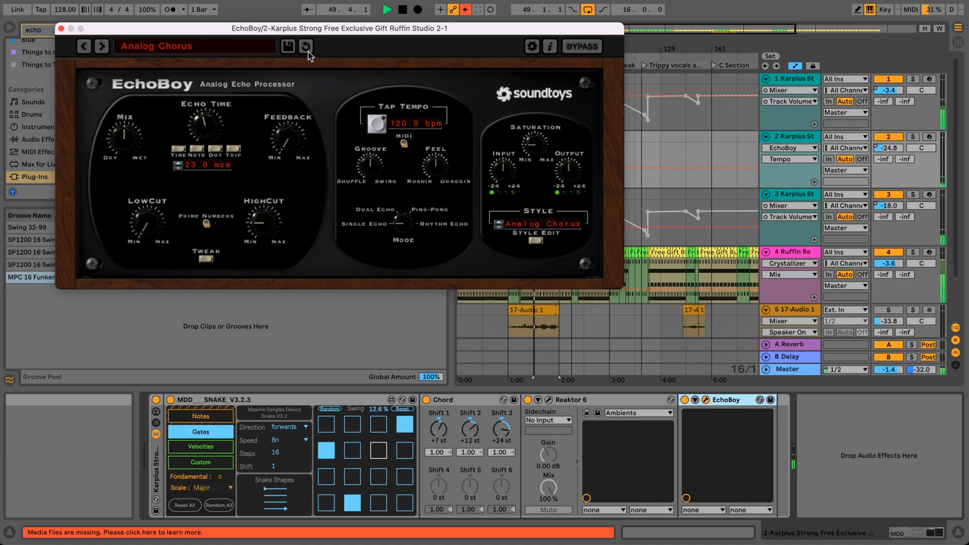
click(404, 143)
Step: Audition the following EchoBoy chorus and modulation presets in turn, ending on Flangolets
click(102, 47)
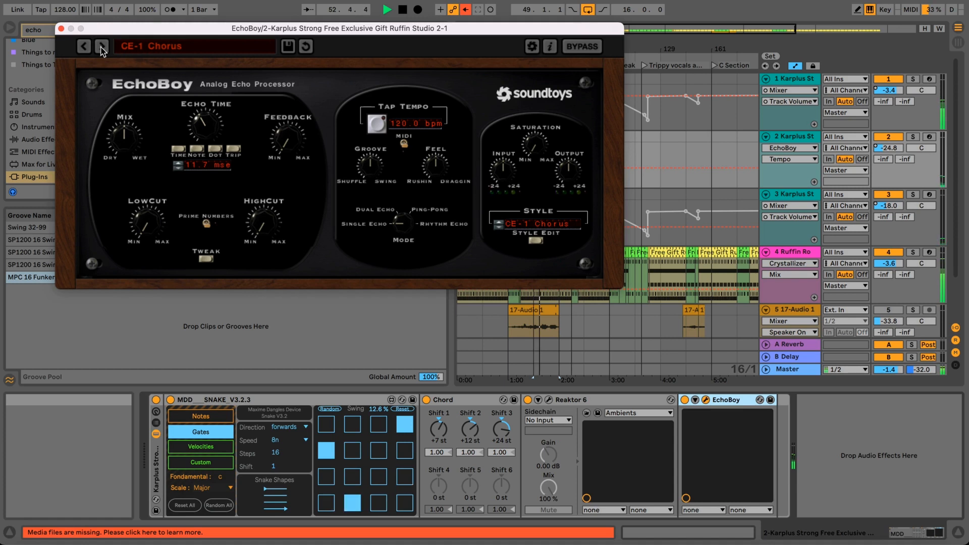
click(101, 47)
click(101, 47)
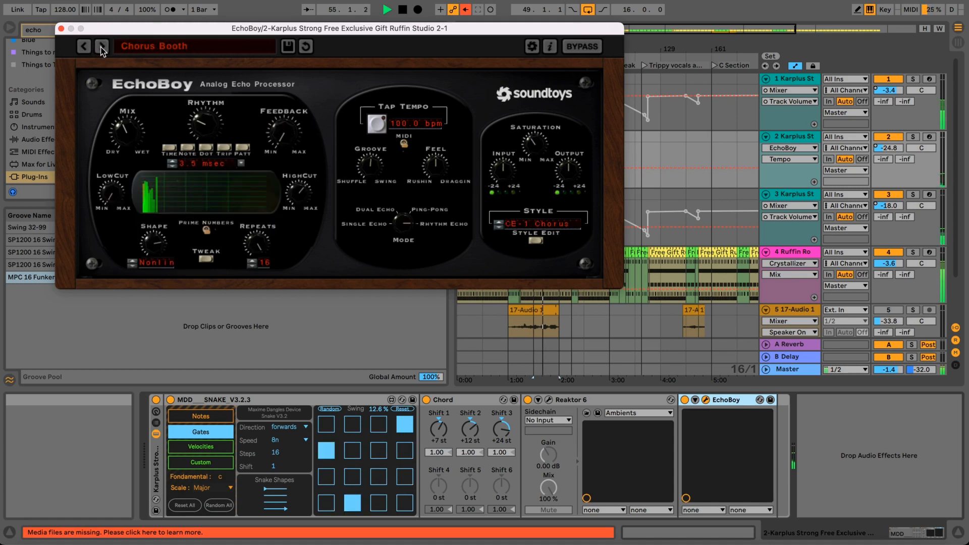
click(101, 47)
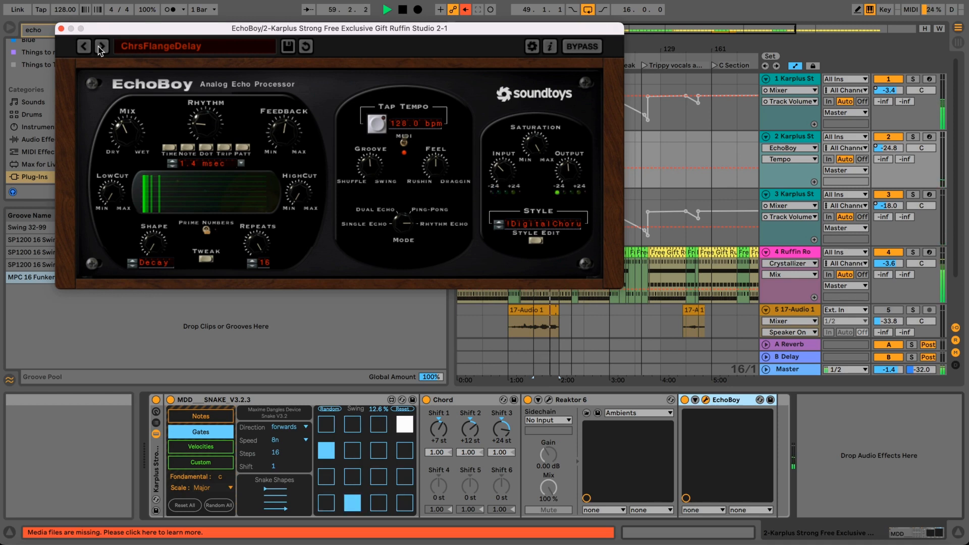
click(101, 46)
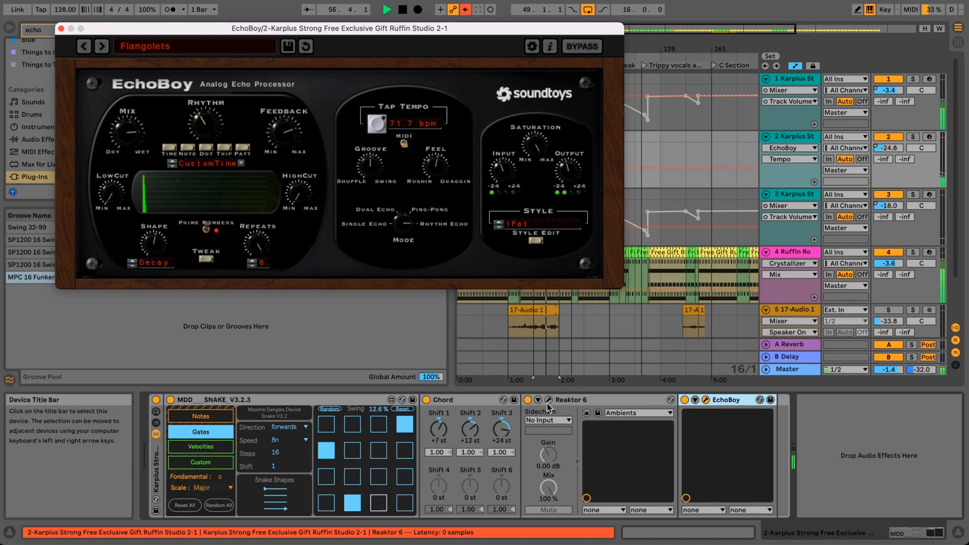
Step: Reopen the second track's Reaktor 6 and audition successive snapshots from Some Grey Rubber In Me through Greateful Red and beyond
click(548, 400)
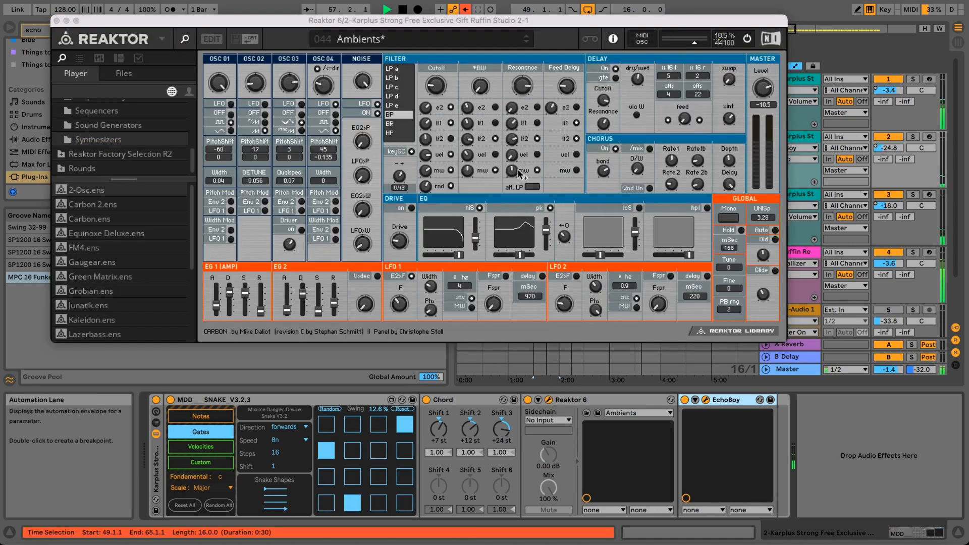
click(527, 43)
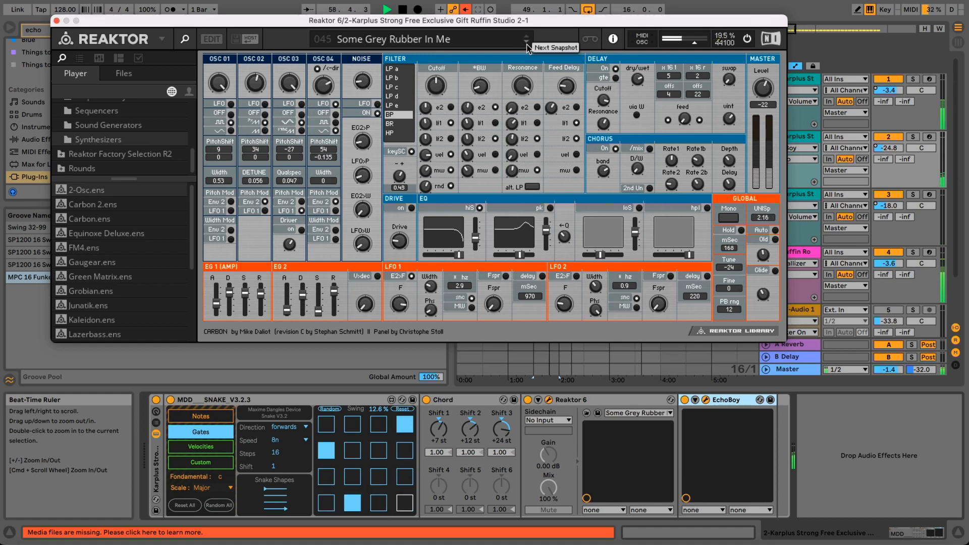
click(527, 44)
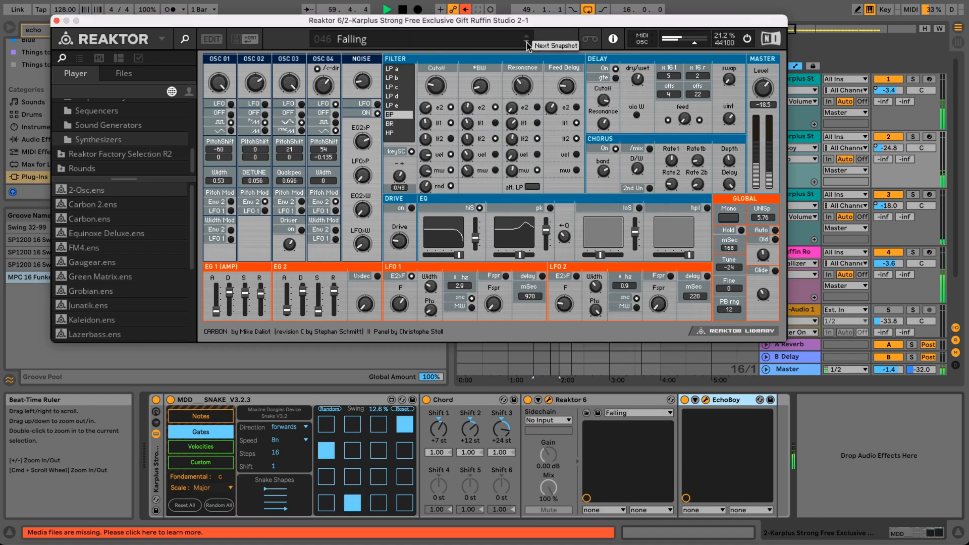
click(527, 44)
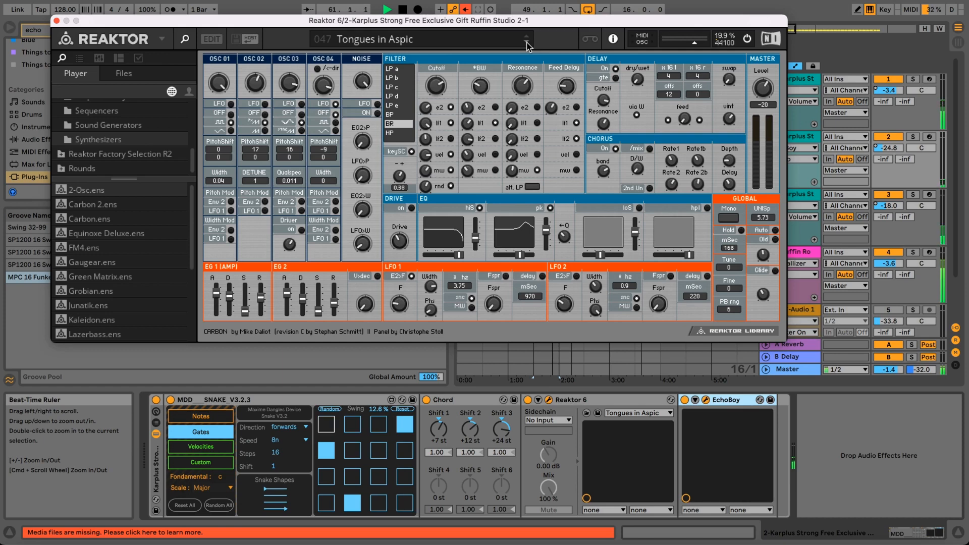
click(526, 44)
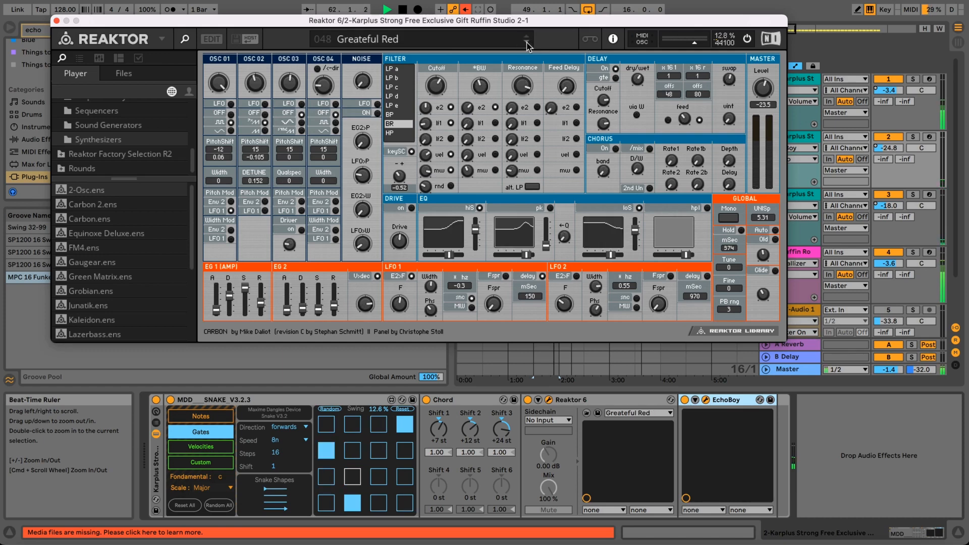
click(526, 43)
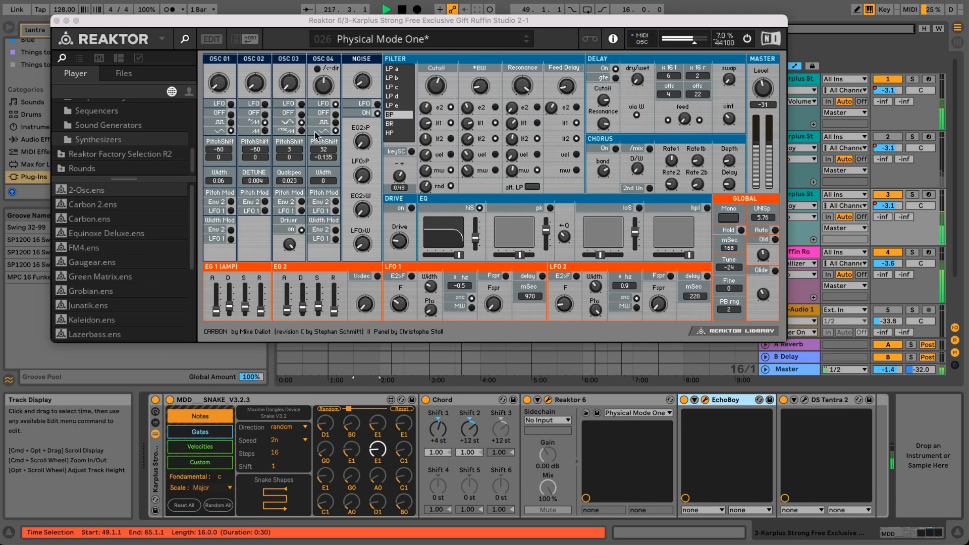
Step: Adjust the Osc 04 level and the amp envelope's attack, decay and sustain in the third track's Reaktor 6
click(334, 123)
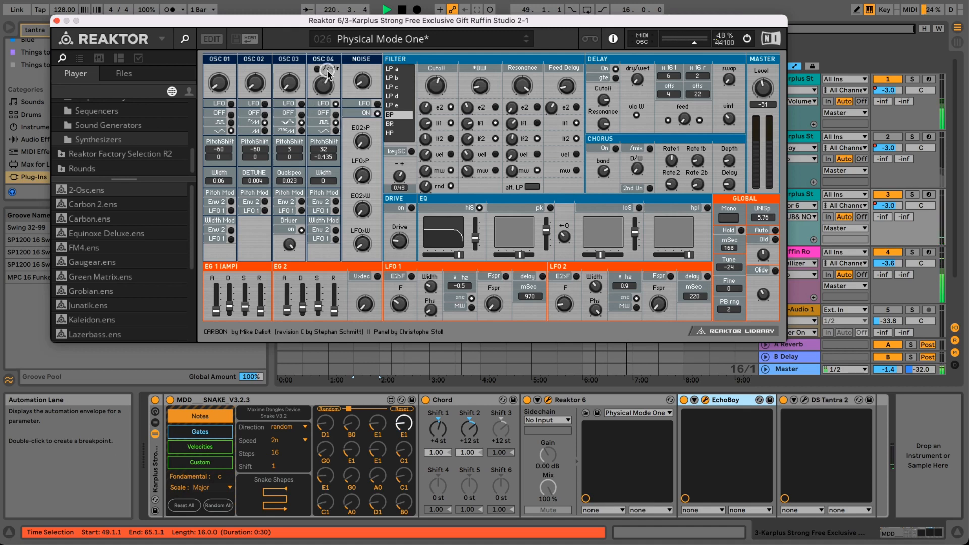
click(246, 309)
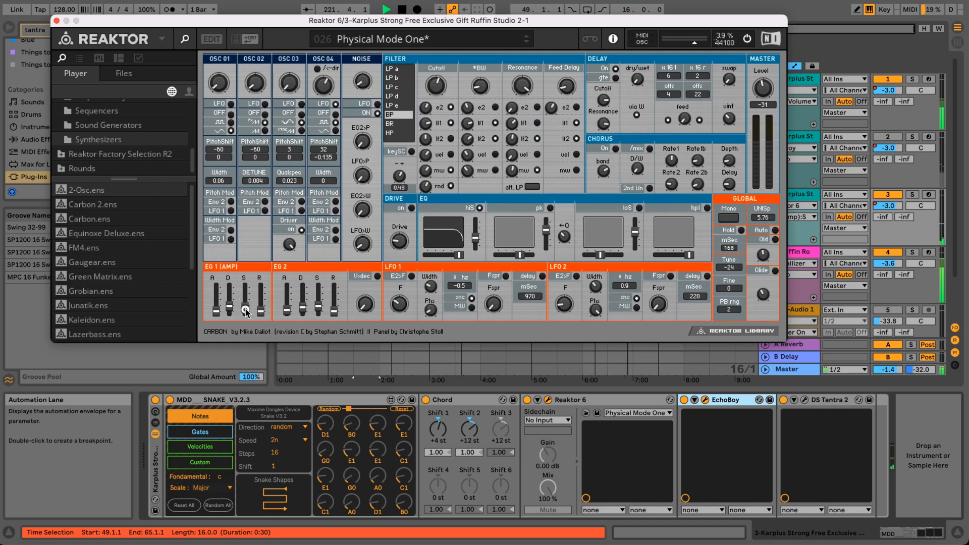
click(232, 310)
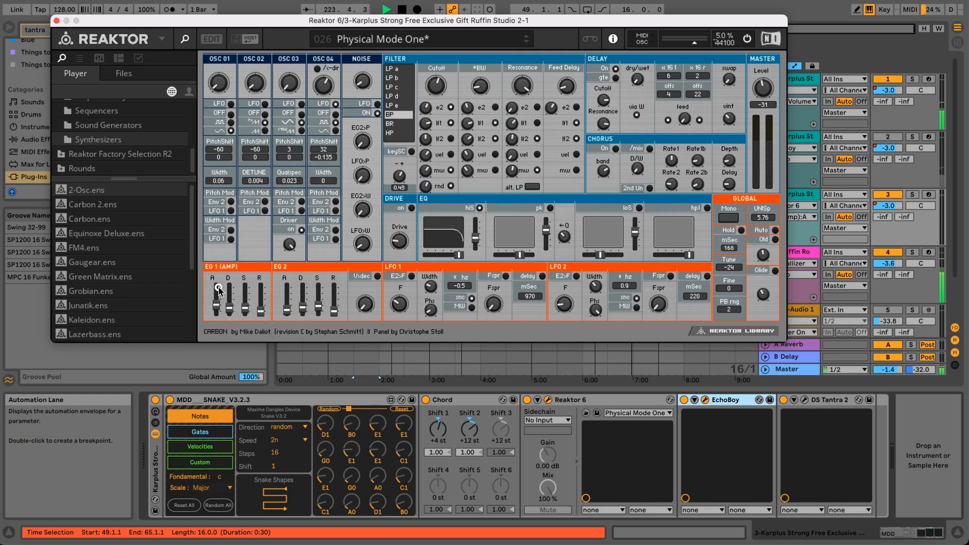
Step: In Snake on the third track, set the notes sequencer direction to random and the gates sequencer direction to fore/back
click(287, 427)
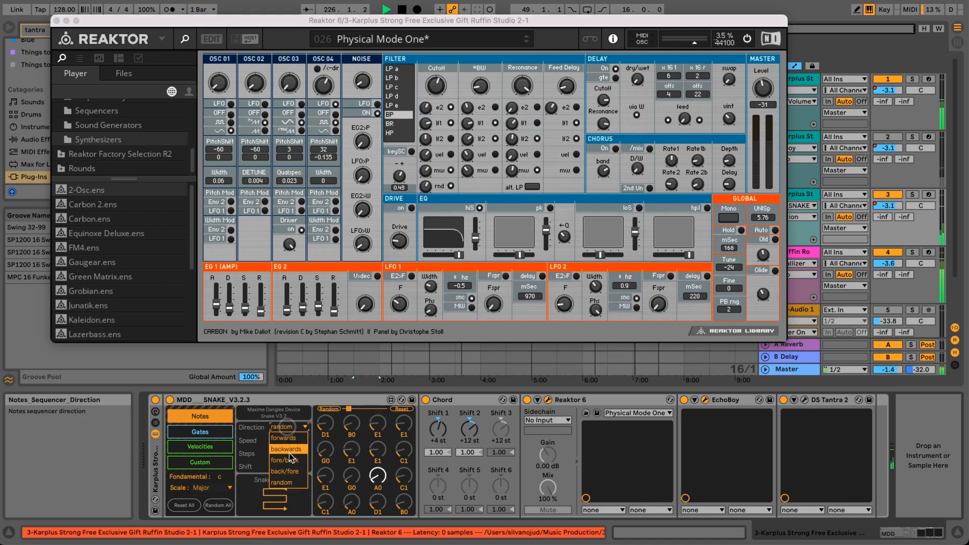
click(282, 483)
click(228, 432)
click(281, 427)
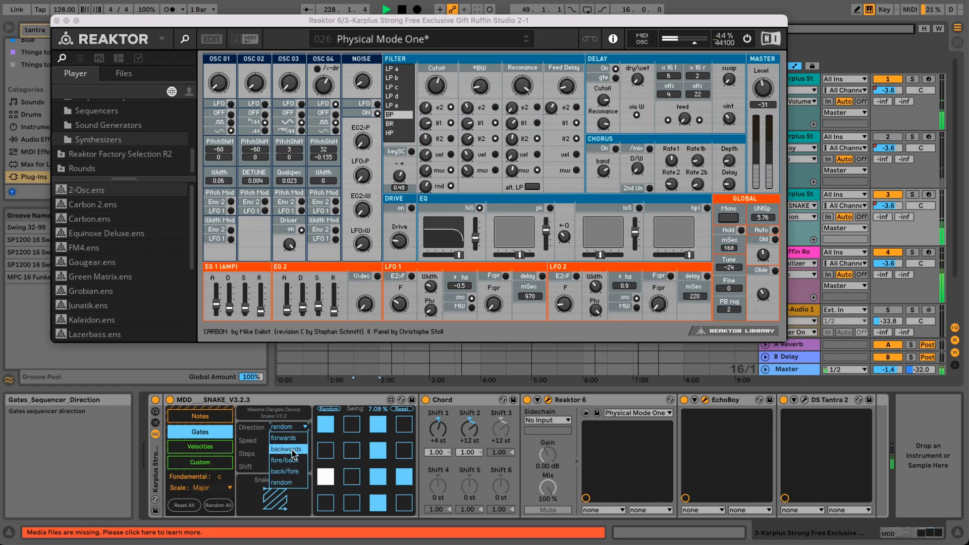
click(286, 460)
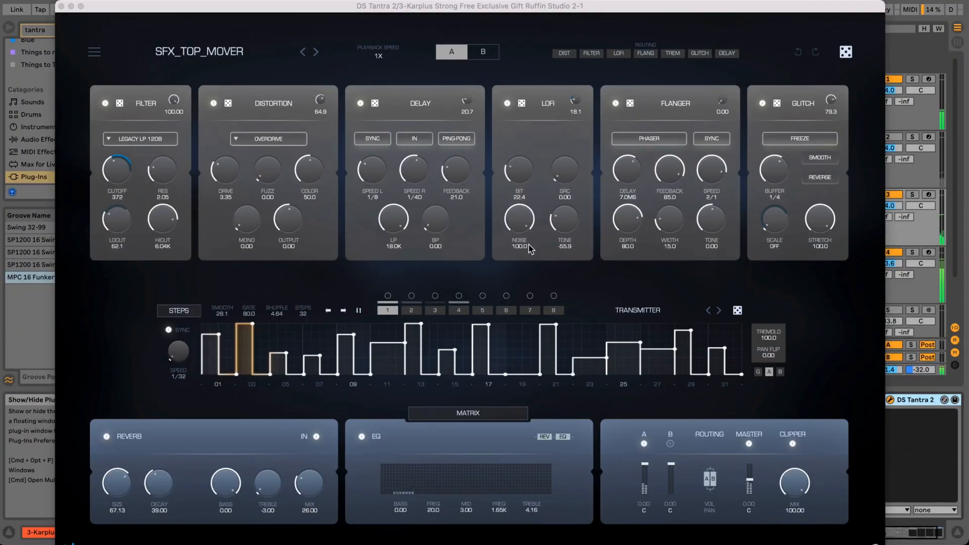
Step: Check modulation patterns 2 and 3 in the last DS Tantra 2, then load SFX_TOP_MOVER_01 DIRTY at 0.5X playback speed
click(358, 310)
click(410, 312)
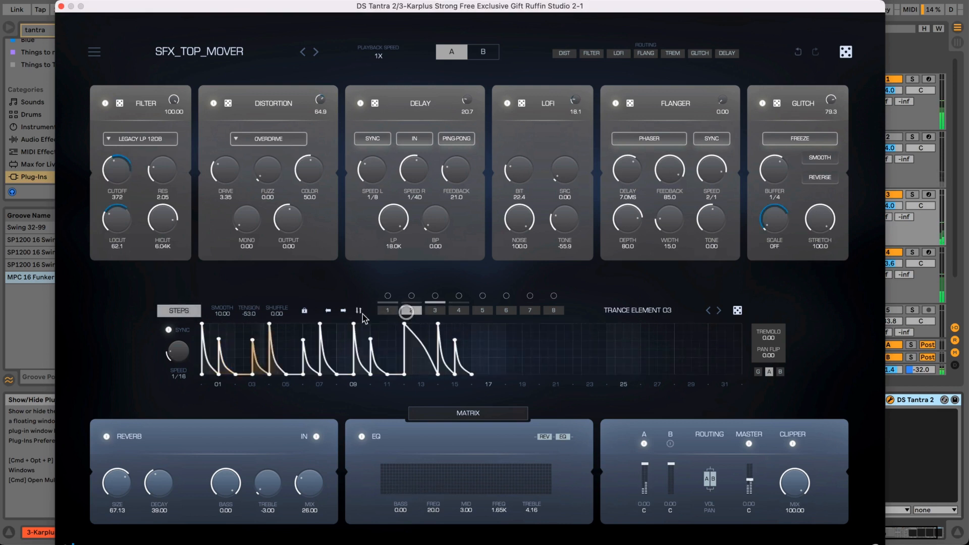
click(431, 313)
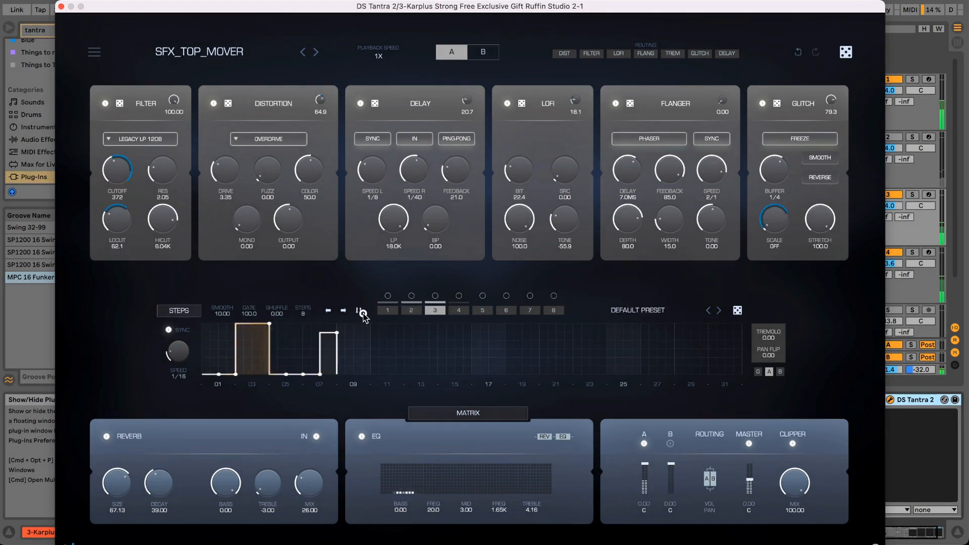
click(317, 52)
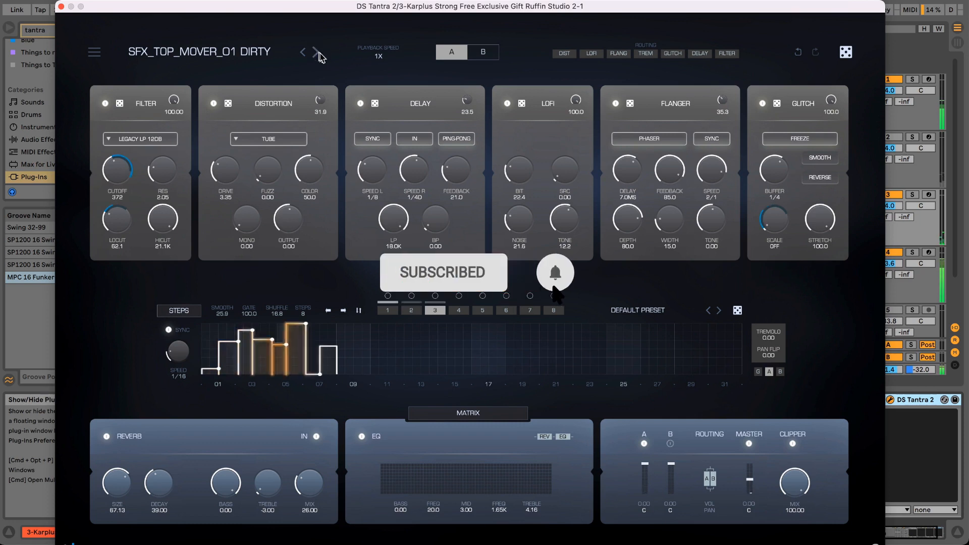
click(379, 56)
click(398, 103)
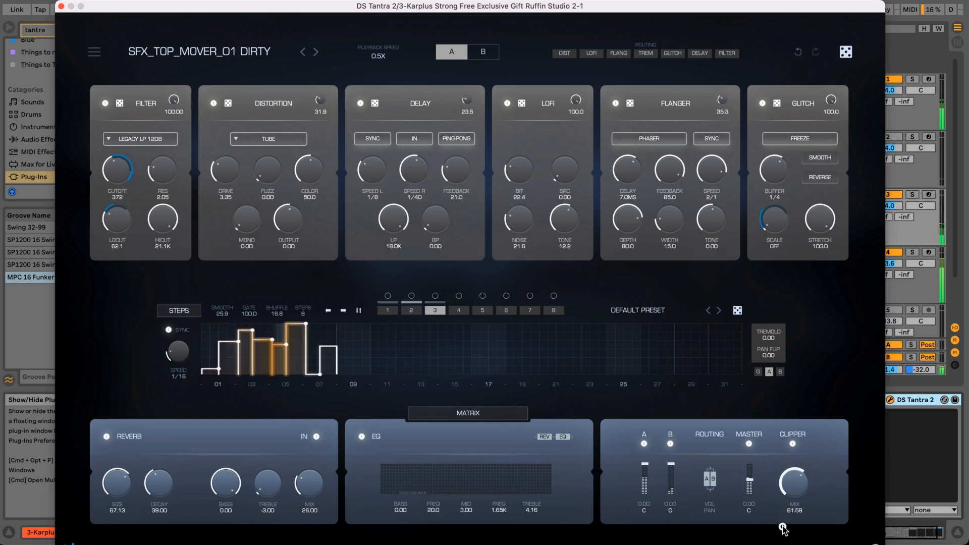
Step: Set the last DS Tantra 2's clipper mix to 59.29 and its reverb to size 70.81, decay 33.15 and mix 27.43
drag(783, 528, 784, 529)
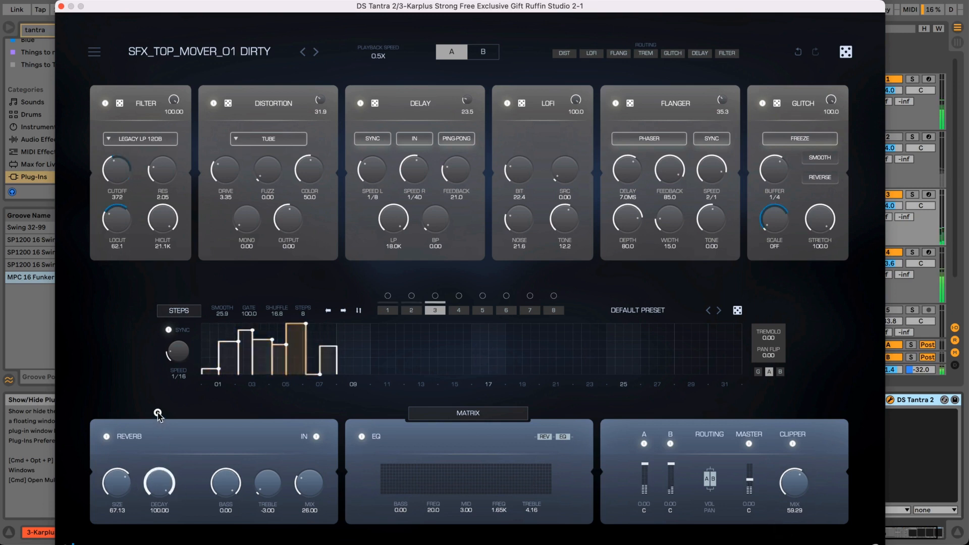
drag(118, 482, 118, 485)
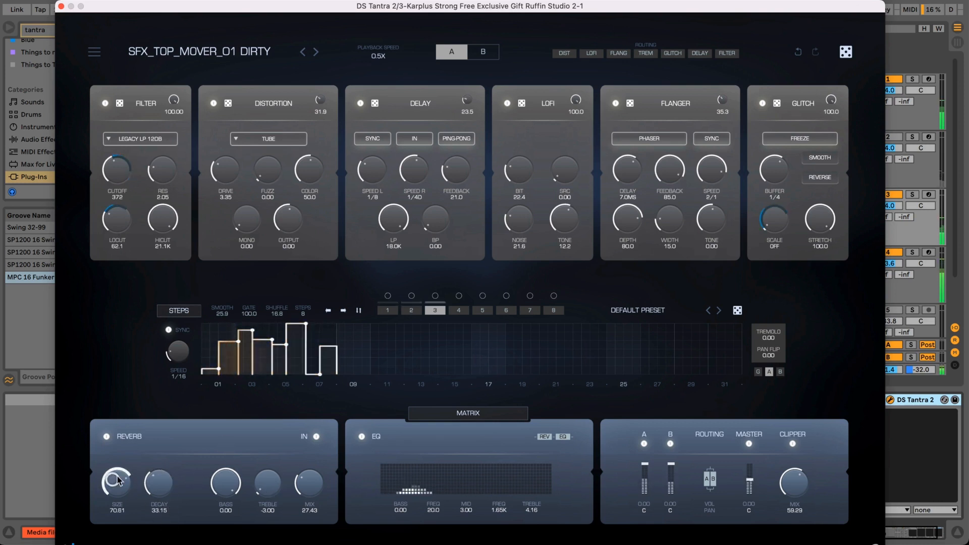
click(61, 6)
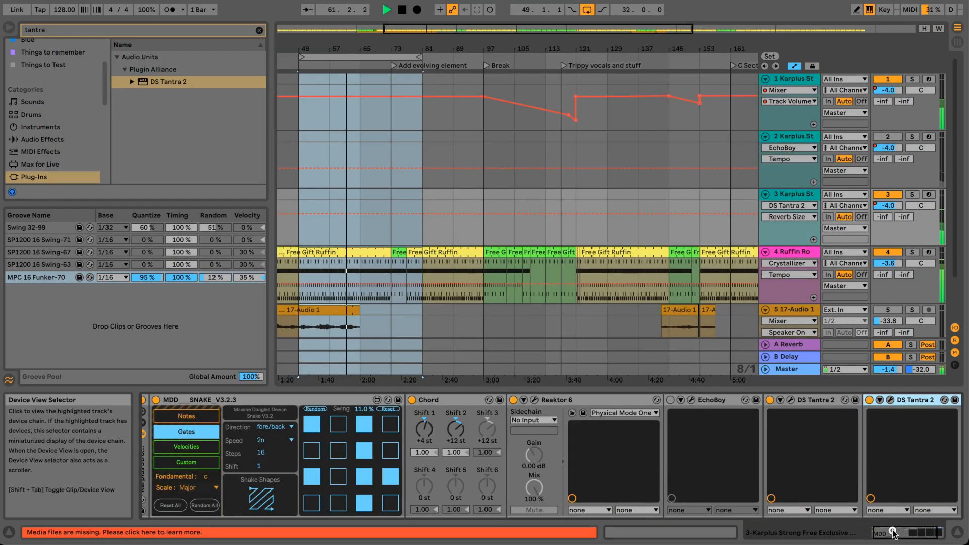
Step: Search the plug-ins for "cry" and replace the third track's EchoBoy with Soundtoys Crystallizer
scroll(855, 465, right, 3)
click(605, 399)
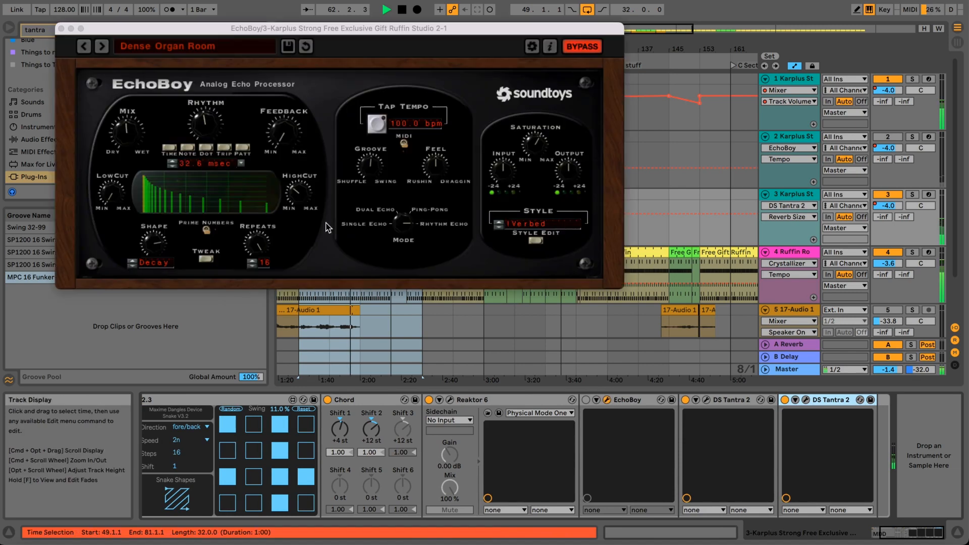
click(61, 29)
click(74, 26)
text(cr)
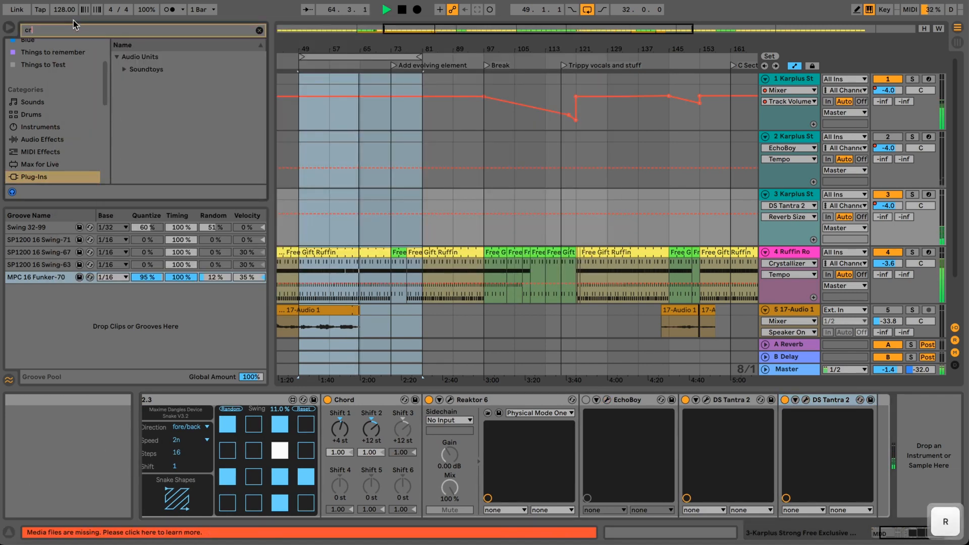
text(y)
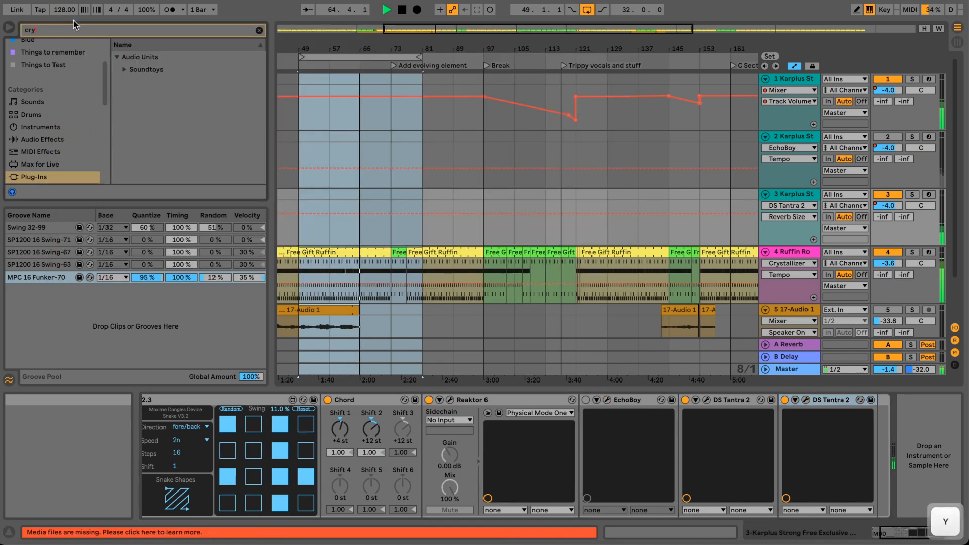
click(125, 70)
drag(140, 81, 681, 427)
click(625, 401)
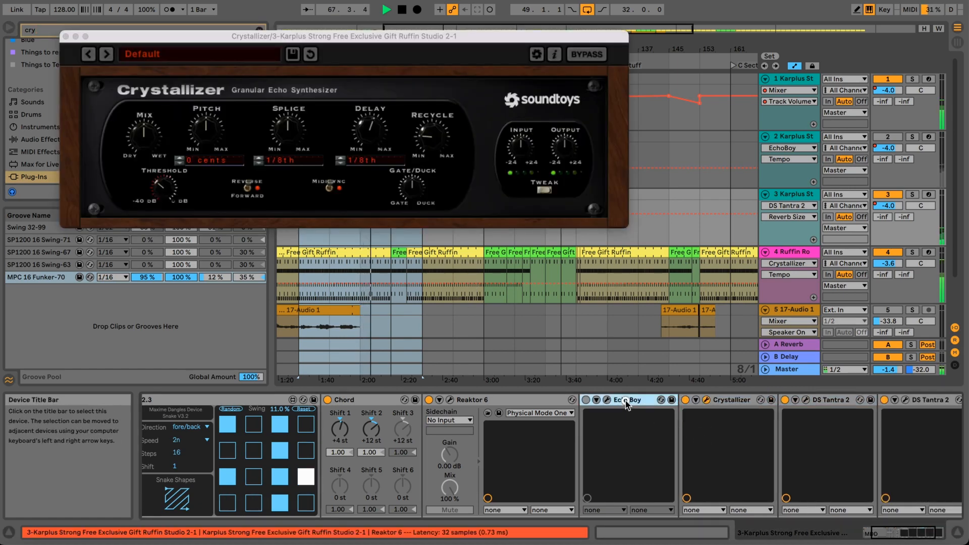
key(Delete)
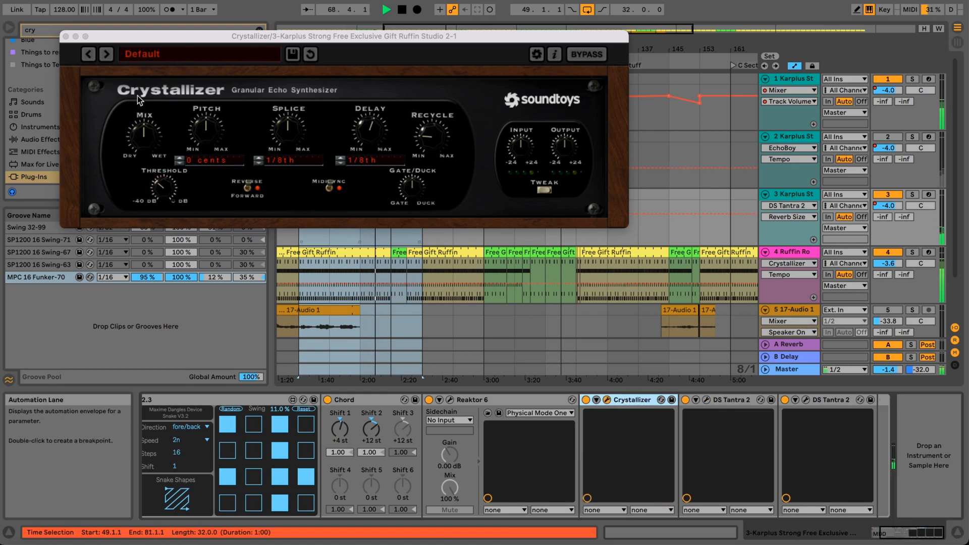
Step: Audition Crystallizer's Accordian Crystals, 80s Drum Sound and Subby low spicer presets, adjusting the mix on 80s Drum Sound
click(106, 54)
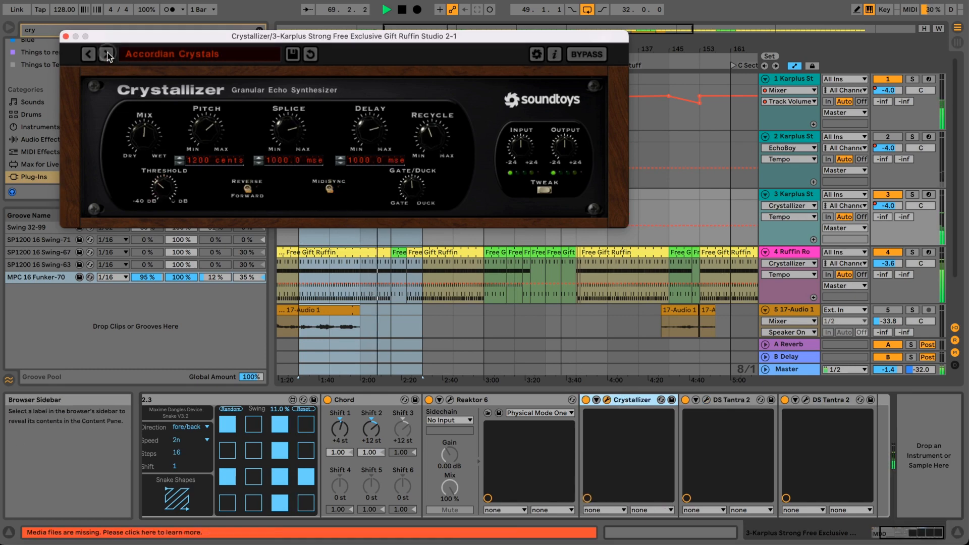
click(141, 56)
mouse_move(162, 79)
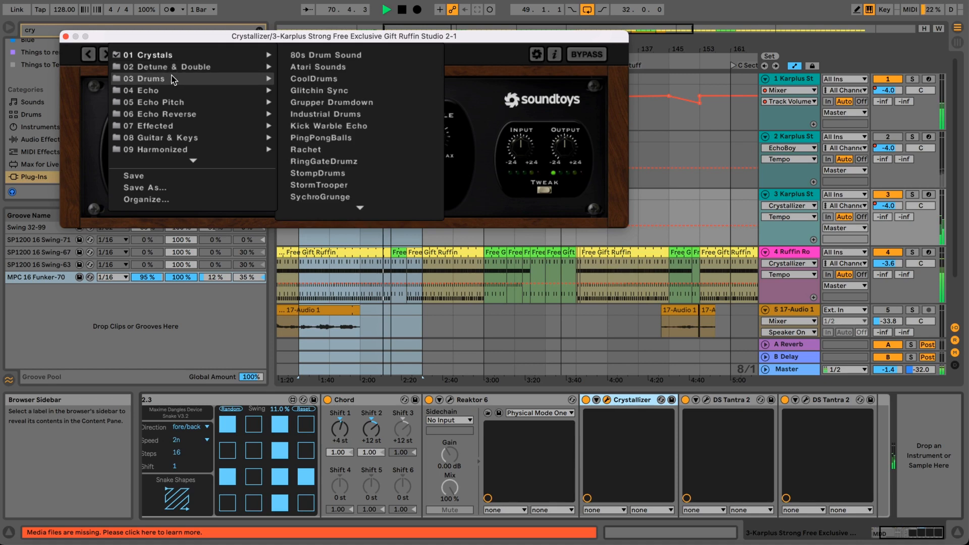
click(306, 58)
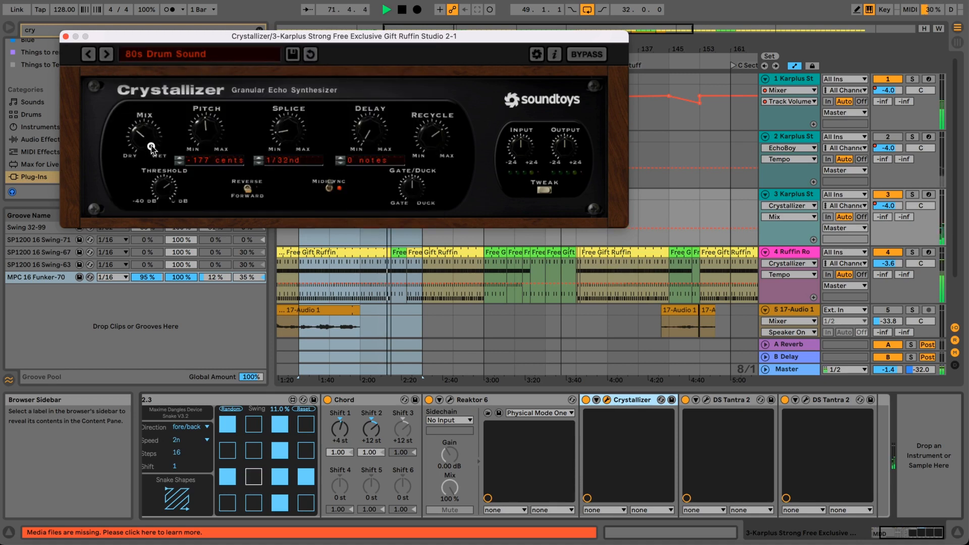
drag(152, 149, 146, 133)
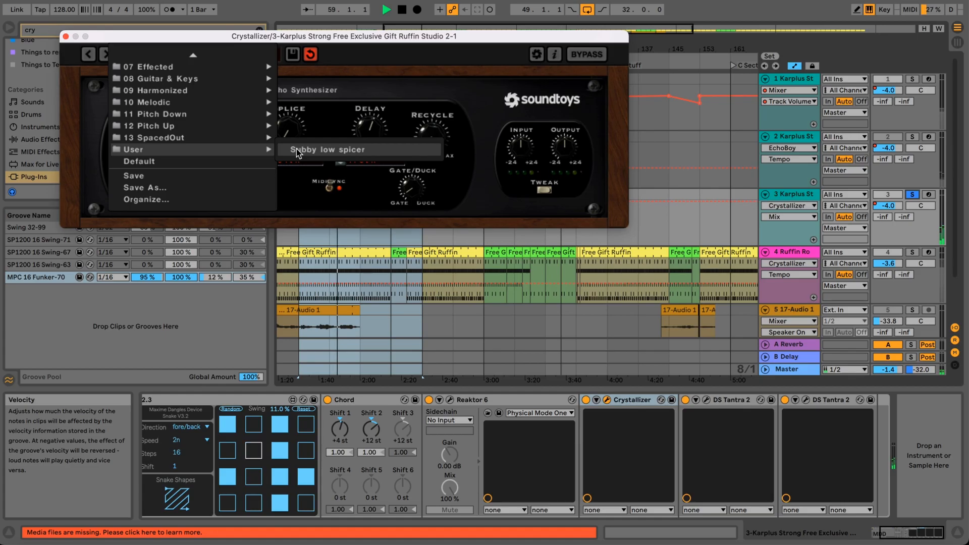
click(378, 150)
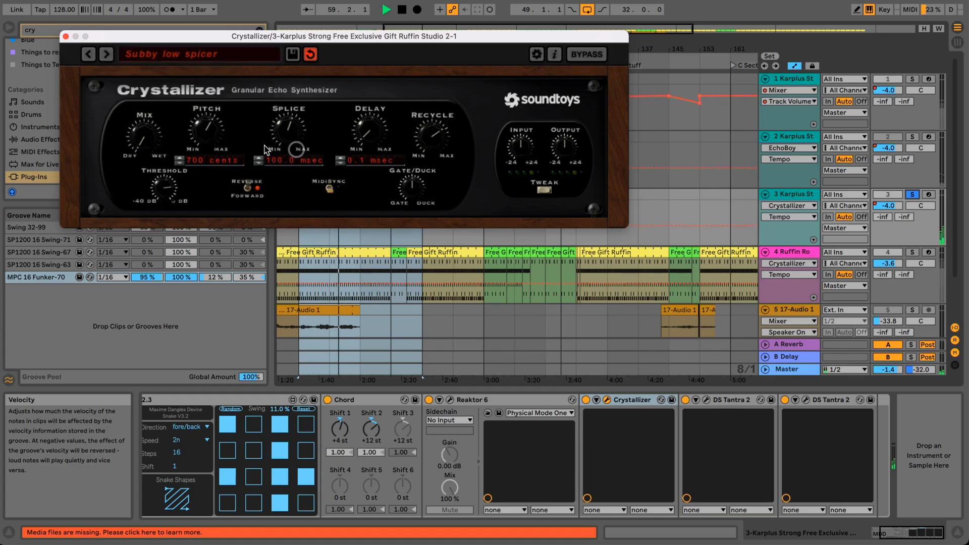
click(92, 55)
Step: Try Crystallizer's Rachet preset from the Drums category and adjust its mix
click(139, 54)
mouse_move(160, 92)
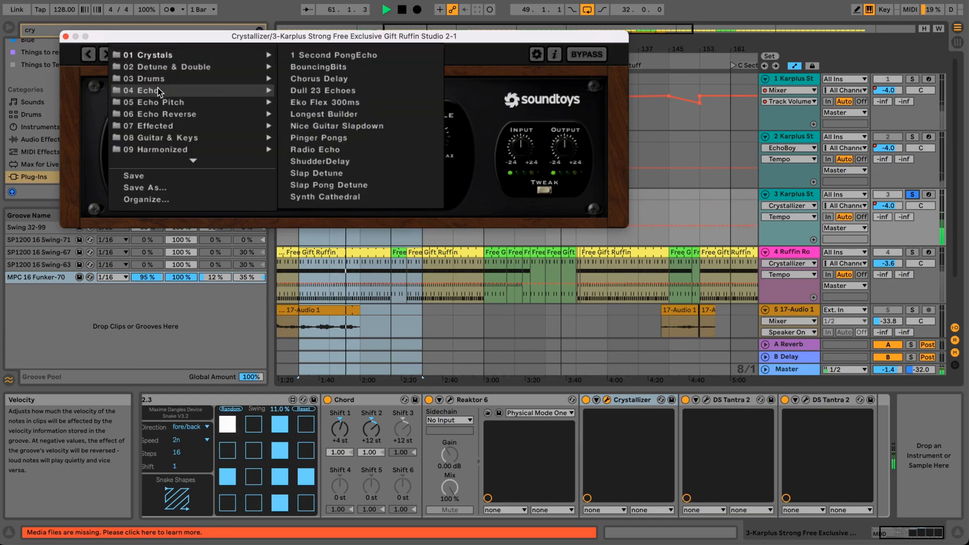
mouse_move(168, 68)
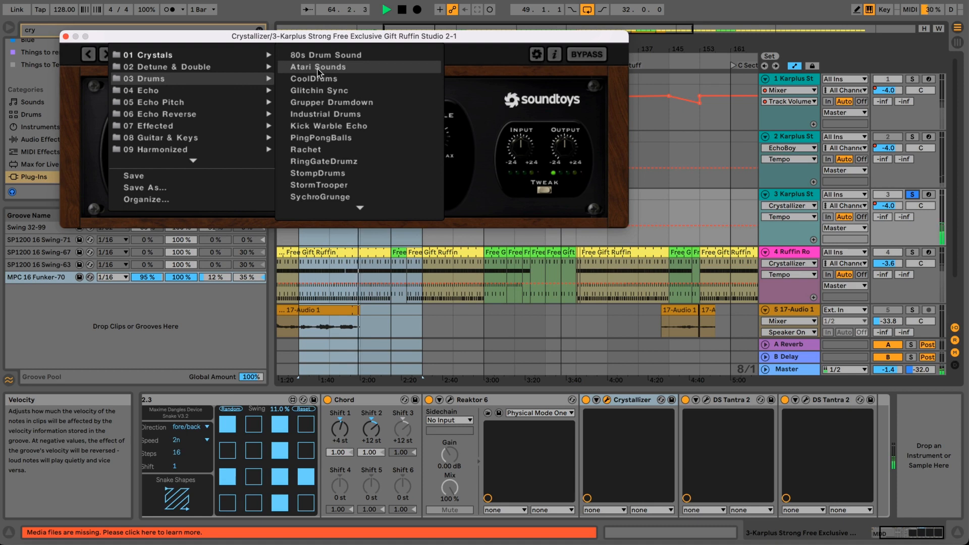
click(311, 149)
mouse_move(150, 137)
mouse_down()
mouse_move(150, 65)
mouse_move(159, 127)
mouse_up()
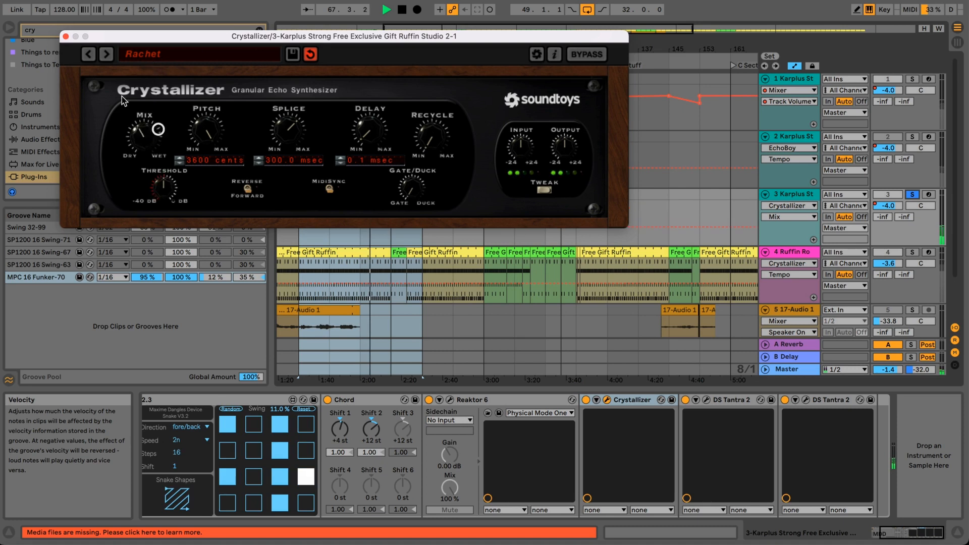
Step: Step back through Crystallizer's drum presets, trying Glitchin Sync with its pitch at 1100 cents, and settle on Atari Sounds
click(89, 54)
click(88, 54)
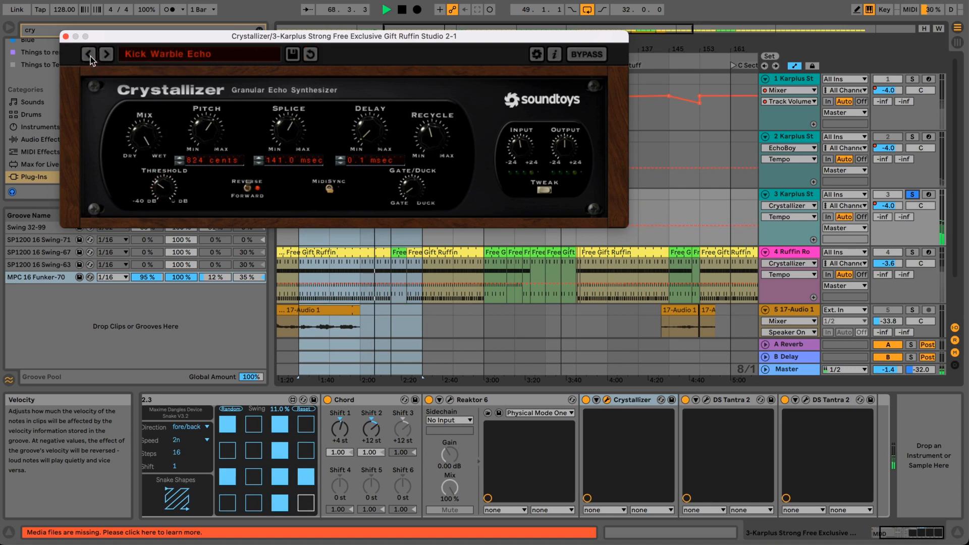
click(89, 54)
click(89, 54)
click(89, 54)
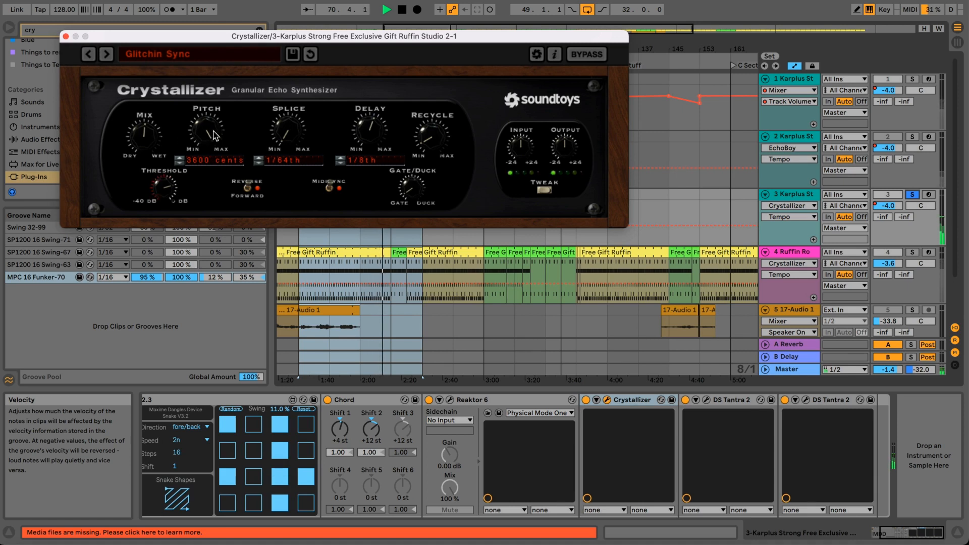
drag(214, 133, 225, 256)
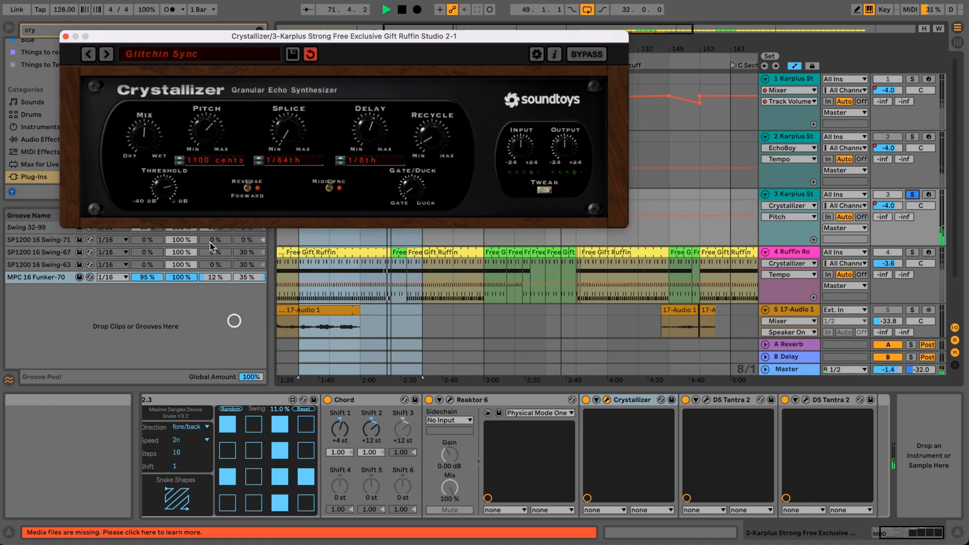
click(93, 55)
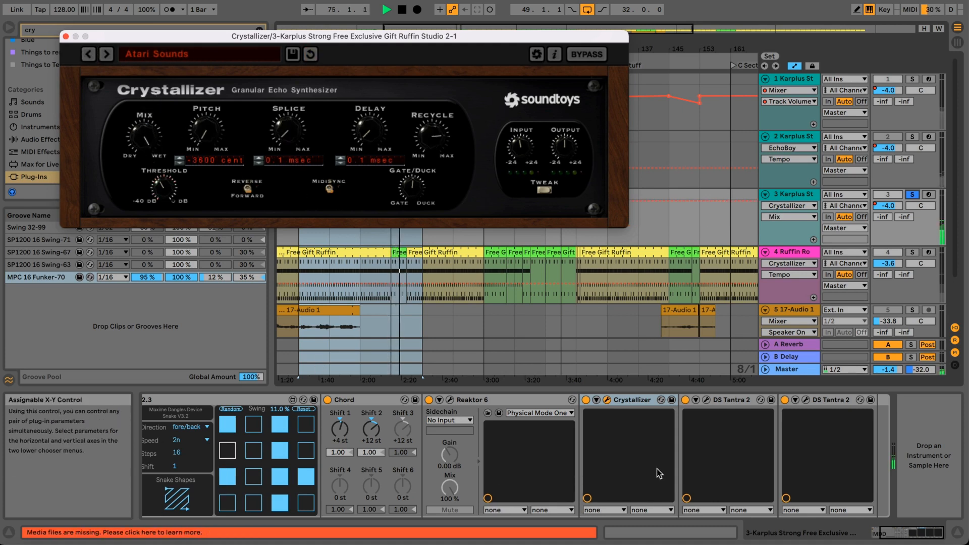
Step: Toggle the first DS Tantra 2 after Crystallizer to compare the sound and examine its effect settings
drag(892, 537, 828, 532)
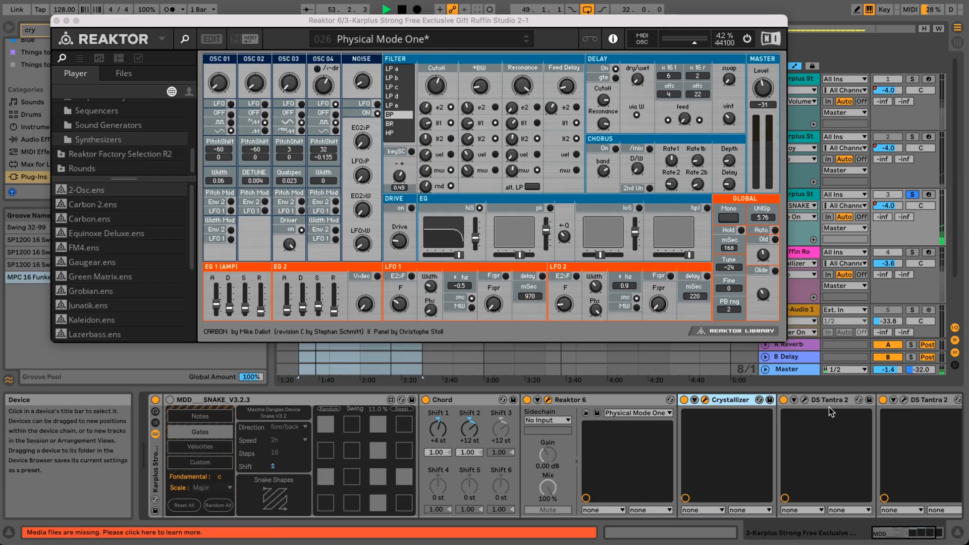
click(785, 400)
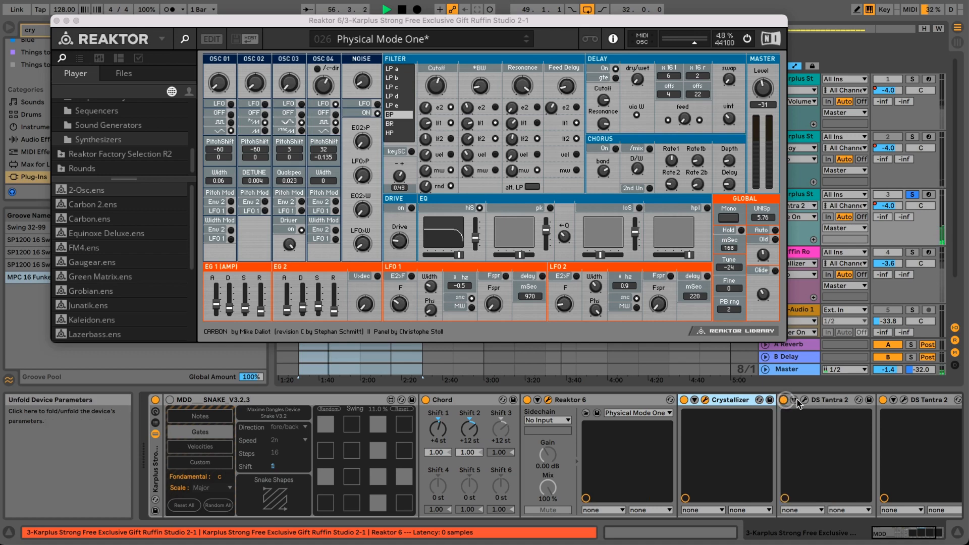
click(805, 400)
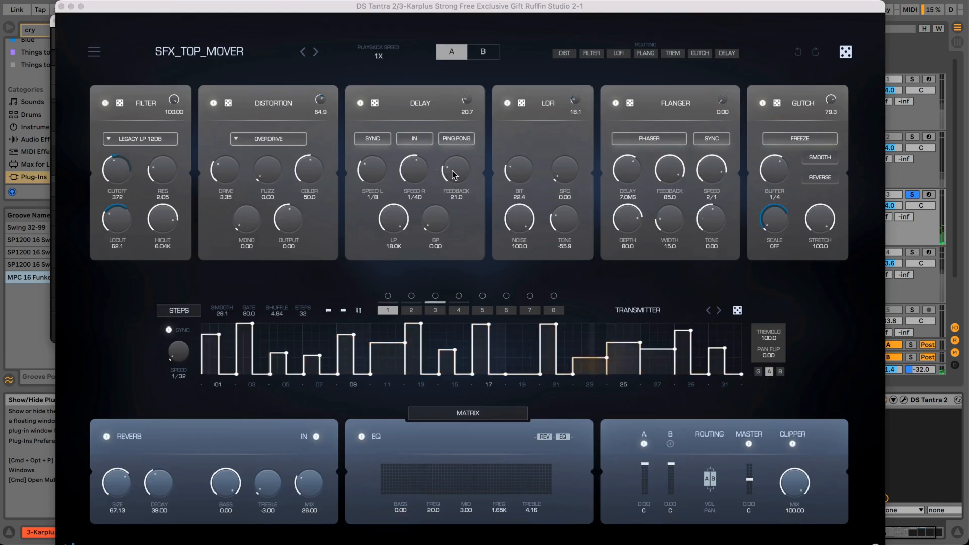
click(62, 7)
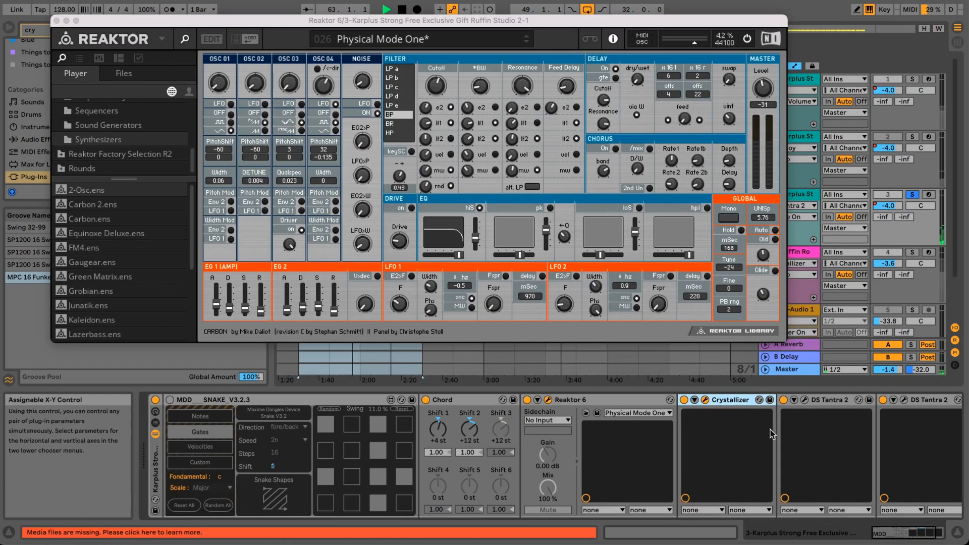
Step: In the first DS Tantra 2's Glitch section, set the amount to 23.3 and stretch to 0.00, enable Reverse and switch Freeze to Run
click(804, 399)
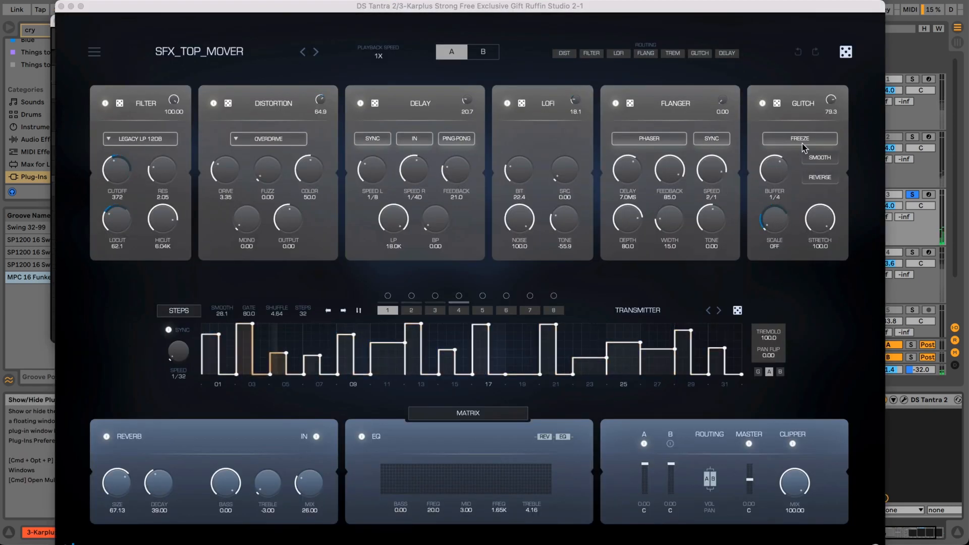
drag(830, 101, 831, 134)
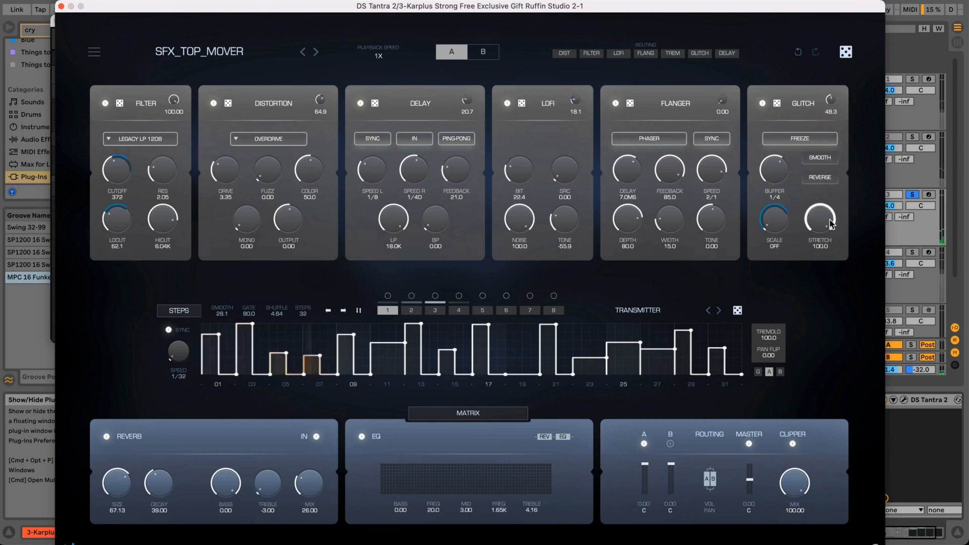
drag(827, 221, 852, 338)
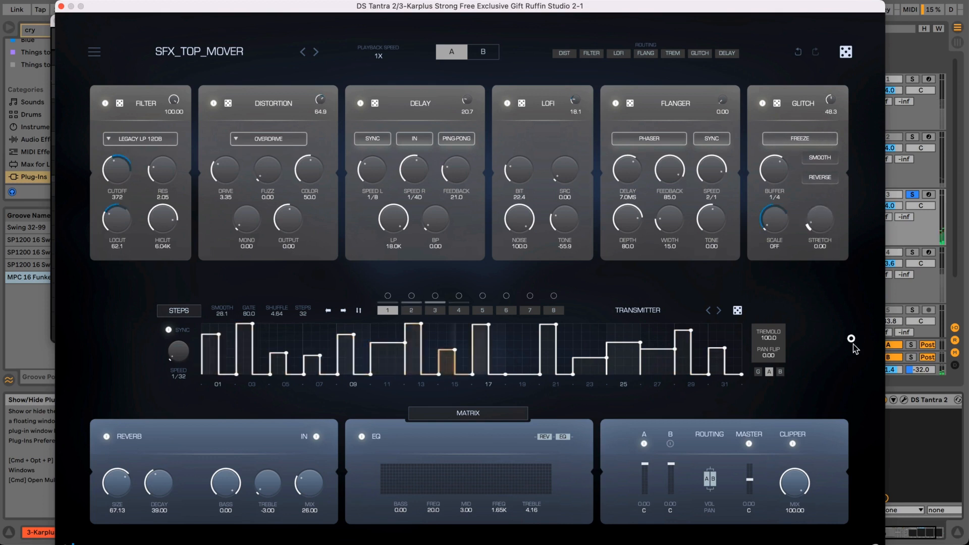
click(820, 177)
mouse_move(832, 99)
mouse_down()
mouse_move(836, 56)
mouse_move(835, 121)
mouse_move(829, 106)
mouse_up()
click(830, 139)
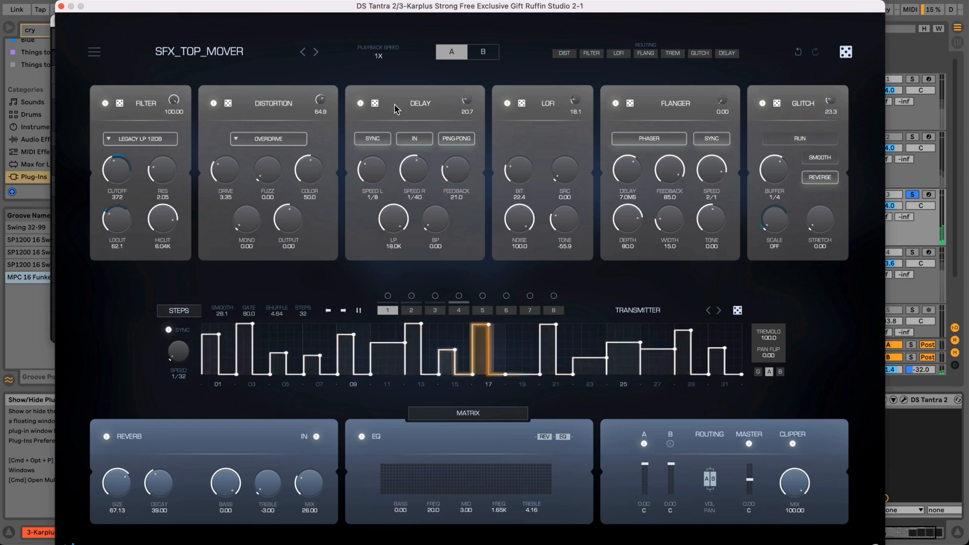
Step: Close the DS Tantra 2 window and reactivate the Snake device on the third Karplus Strong track
click(61, 6)
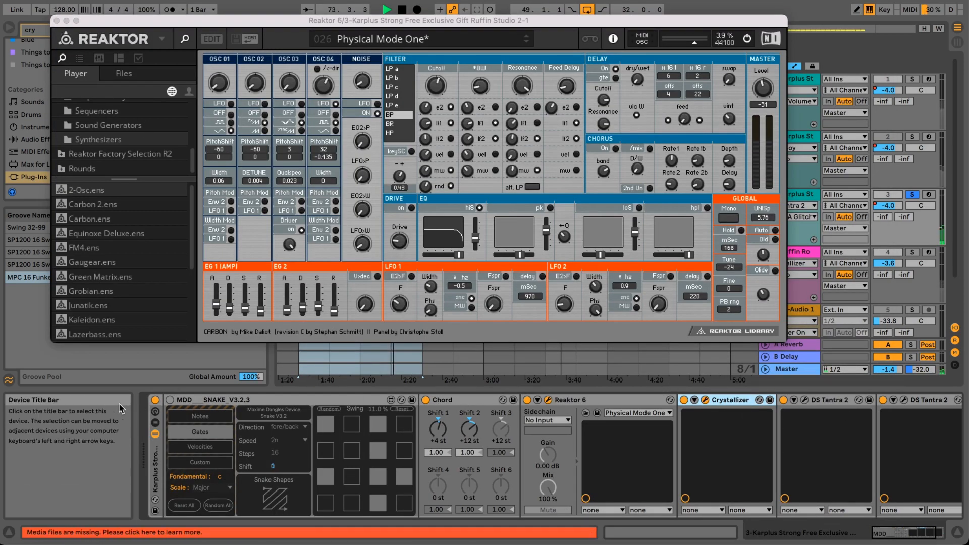
click(180, 405)
click(171, 400)
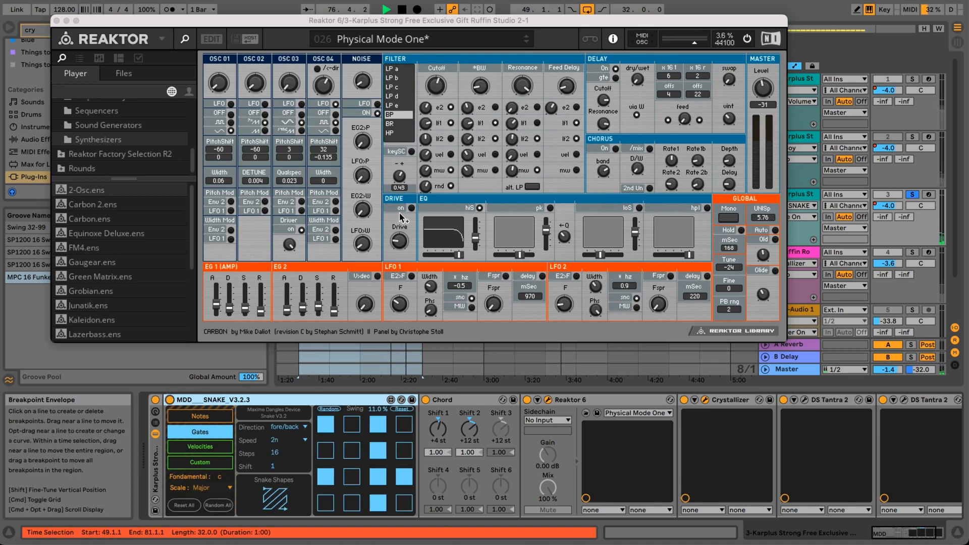
click(229, 311)
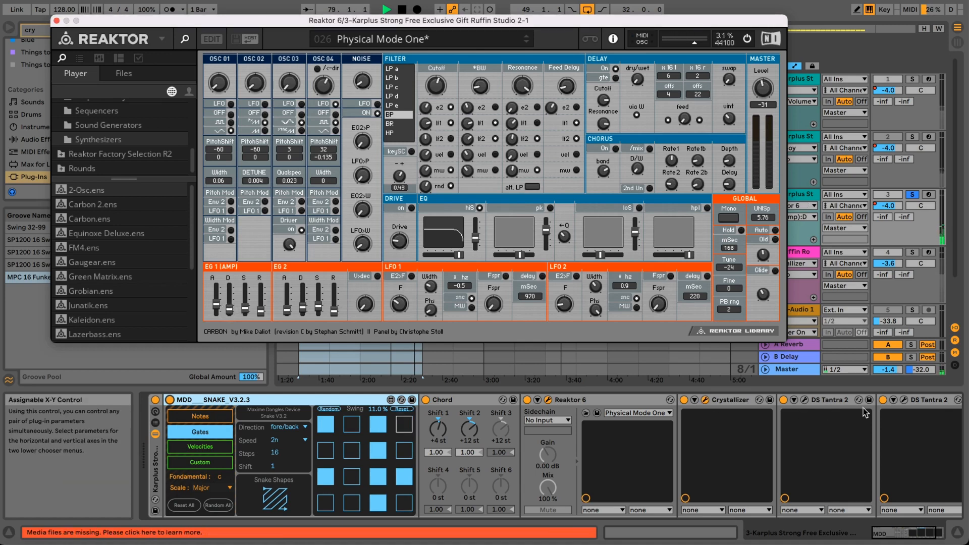
Step: Toggle the second DS Tantra 2 and its Glitch section to compare the sound, and set its clipper mix to 49.26
click(882, 400)
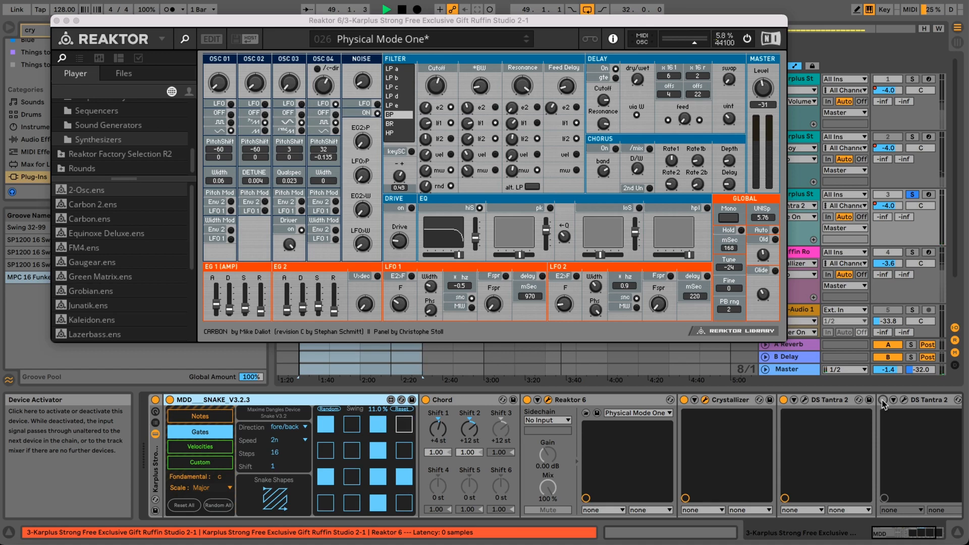
click(883, 400)
click(904, 400)
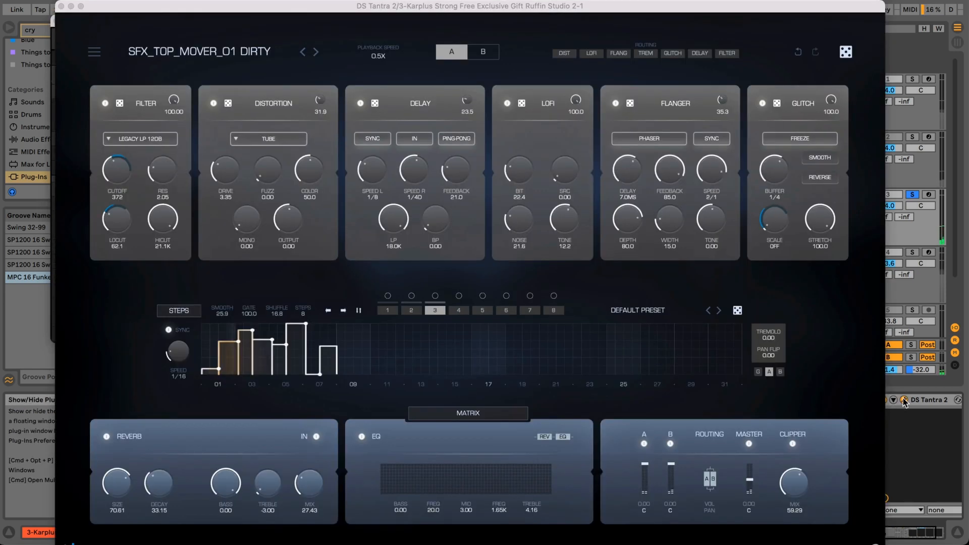
drag(794, 486, 794, 500)
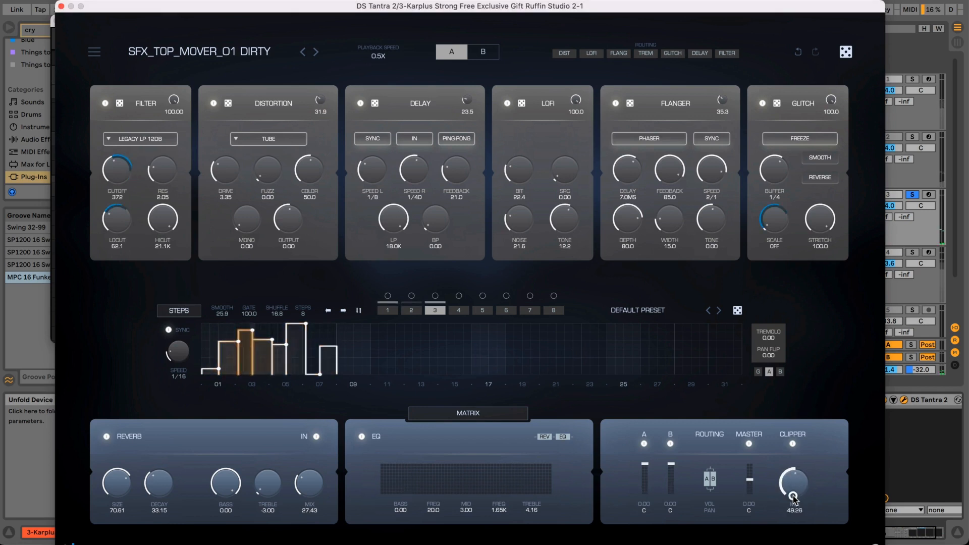
click(763, 103)
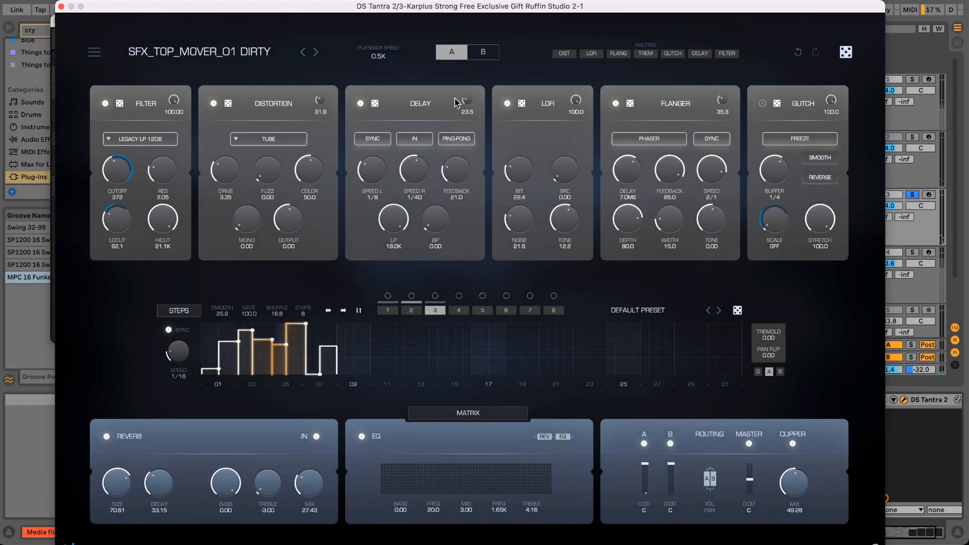
click(763, 103)
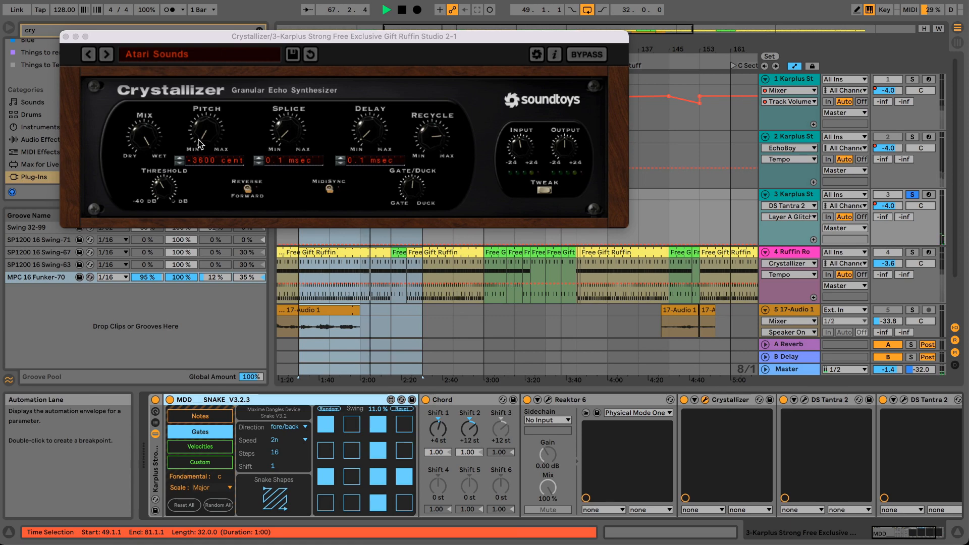
Step: Try Crystallizer's Atari Sounds preset with splice at 3.9 msec and delay at 13.6 msec, adjusting gate/duck and lowering recycle
drag(288, 130, 292, 103)
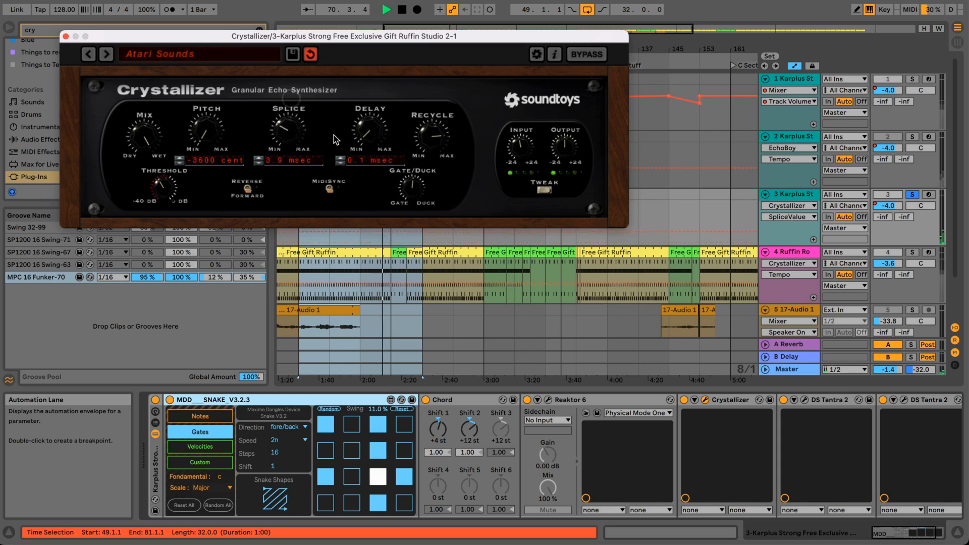
drag(353, 138, 379, 131)
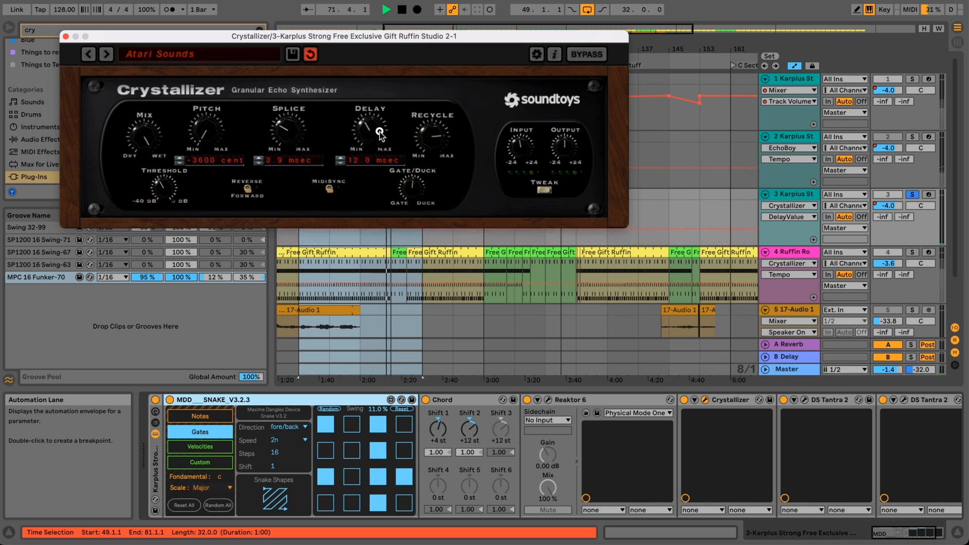
drag(406, 194, 406, 207)
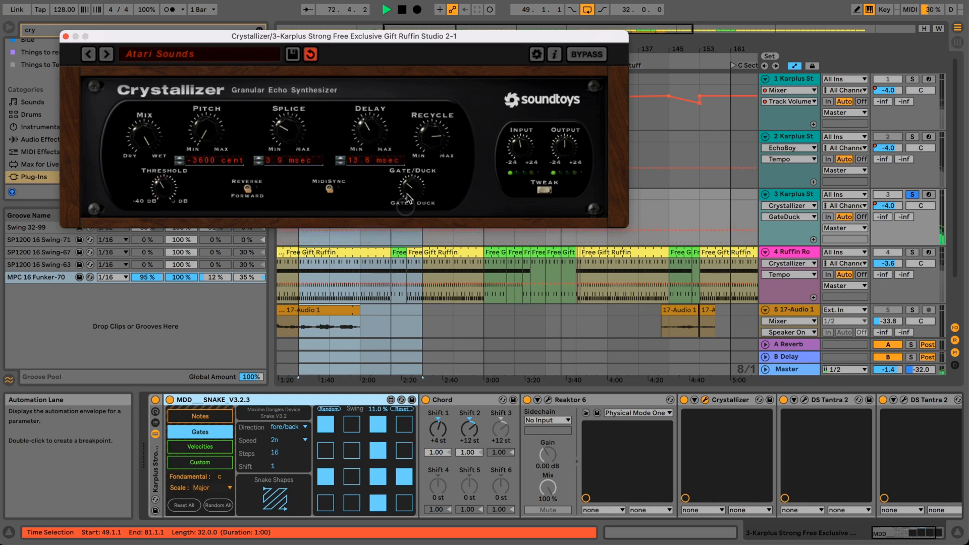
drag(430, 140, 431, 169)
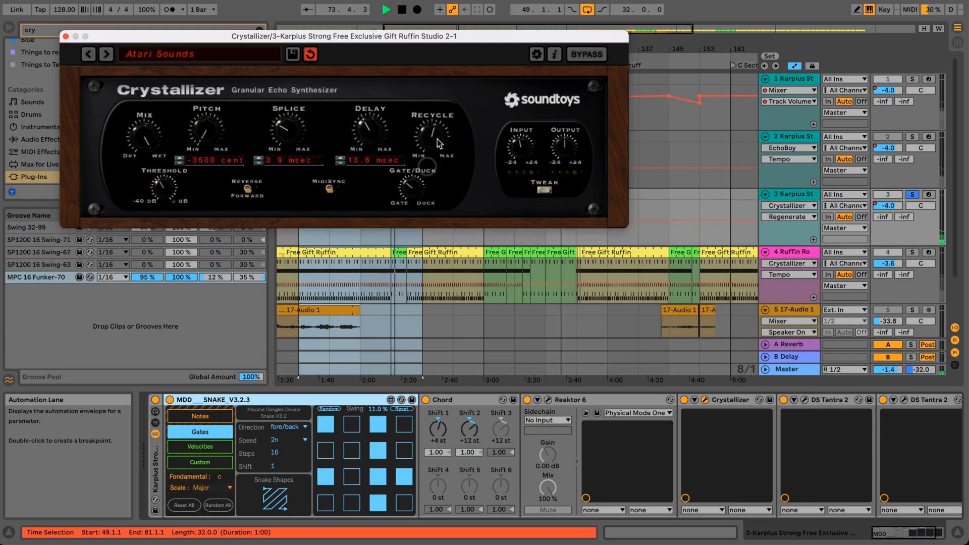
Step: Step forward through Crystallizer's presets past CoolDrums to Glitchin Sync, raise its mix and close the plug-in window
click(105, 54)
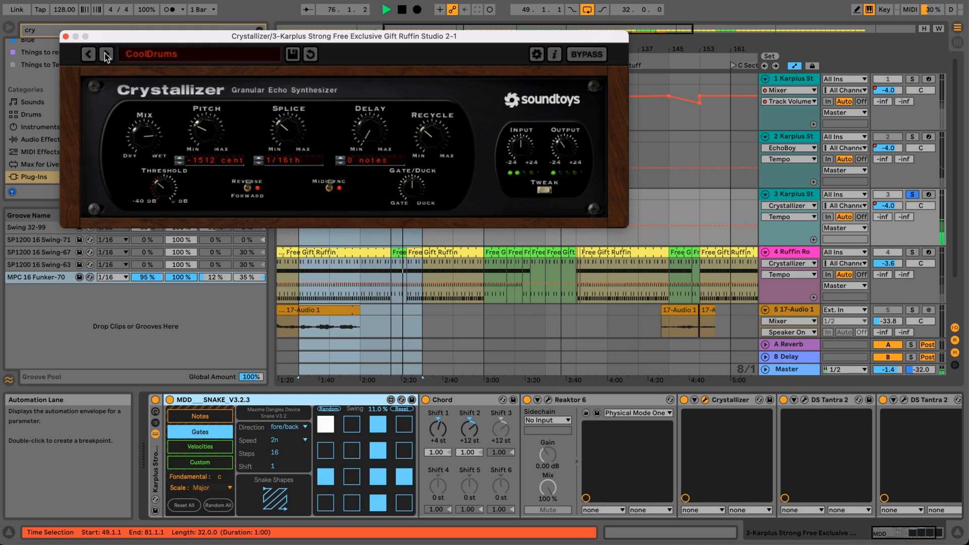
click(105, 54)
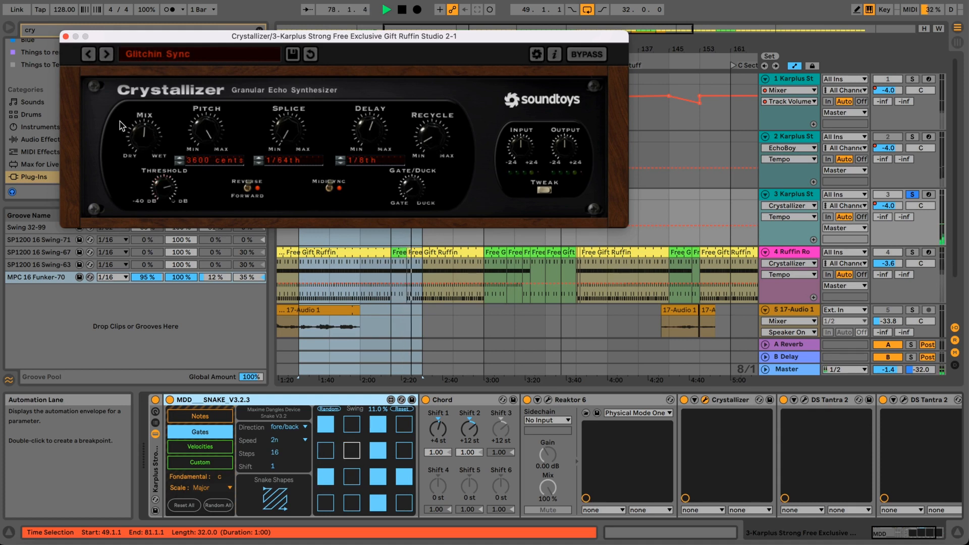
drag(146, 138, 146, 130)
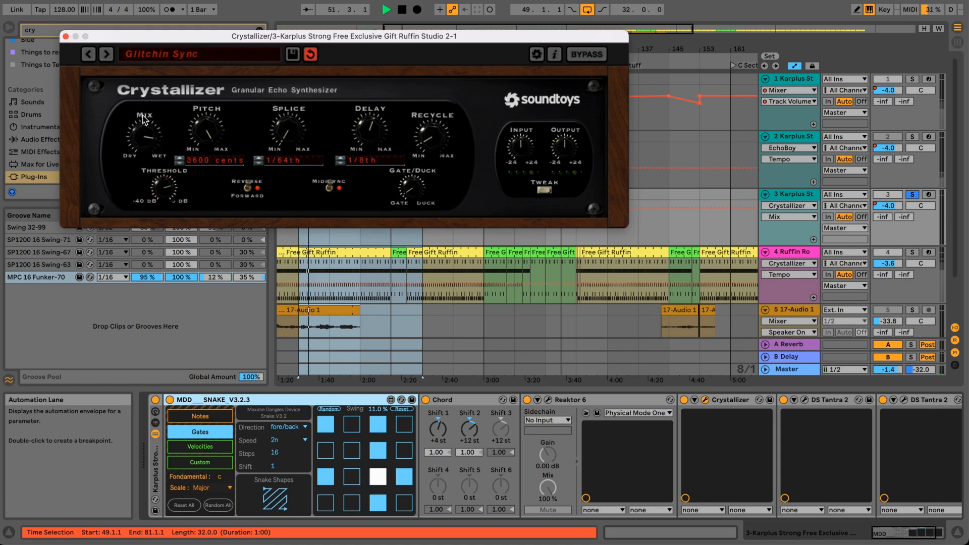
click(65, 36)
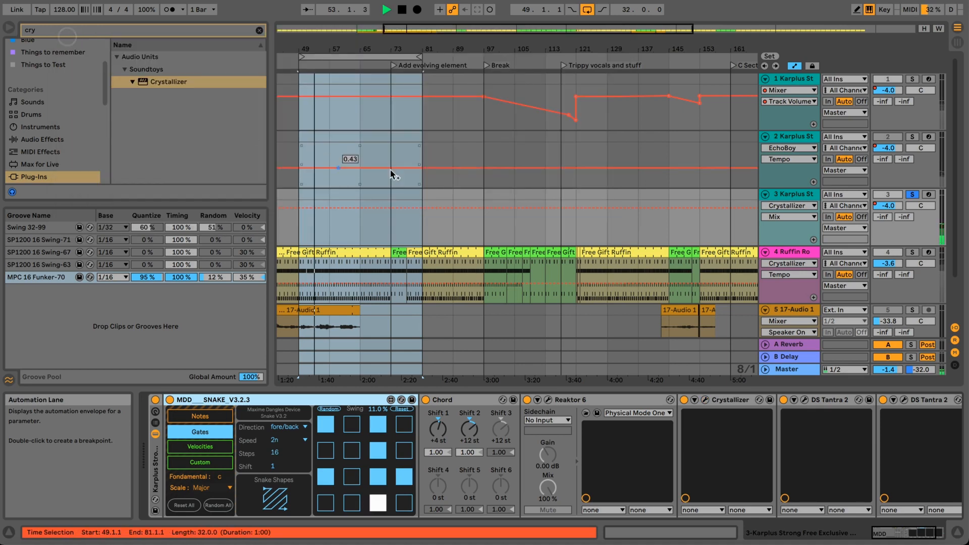
Step: Unsolo the third Karplus Strong track and show its track volume automation and the end of its device chain
click(915, 194)
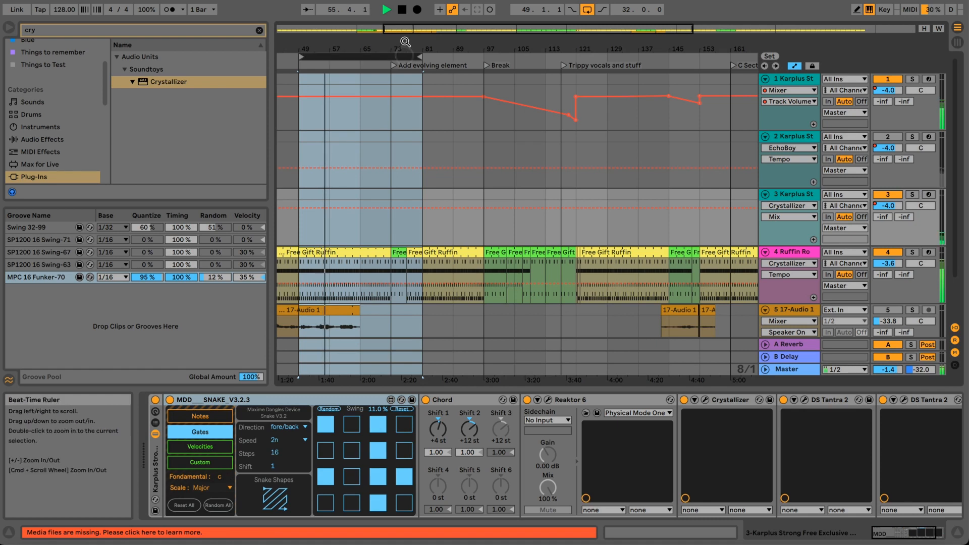
click(891, 204)
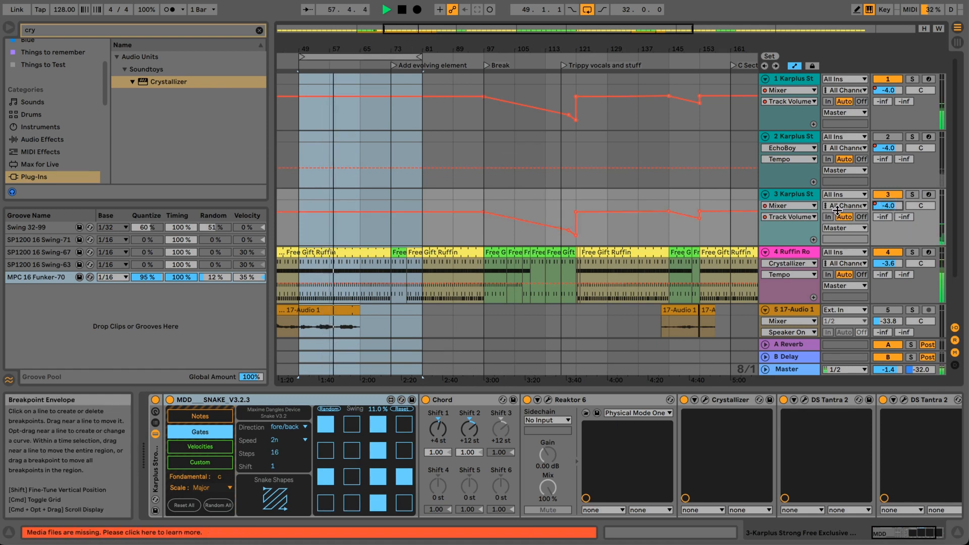
drag(362, 47, 362, 45)
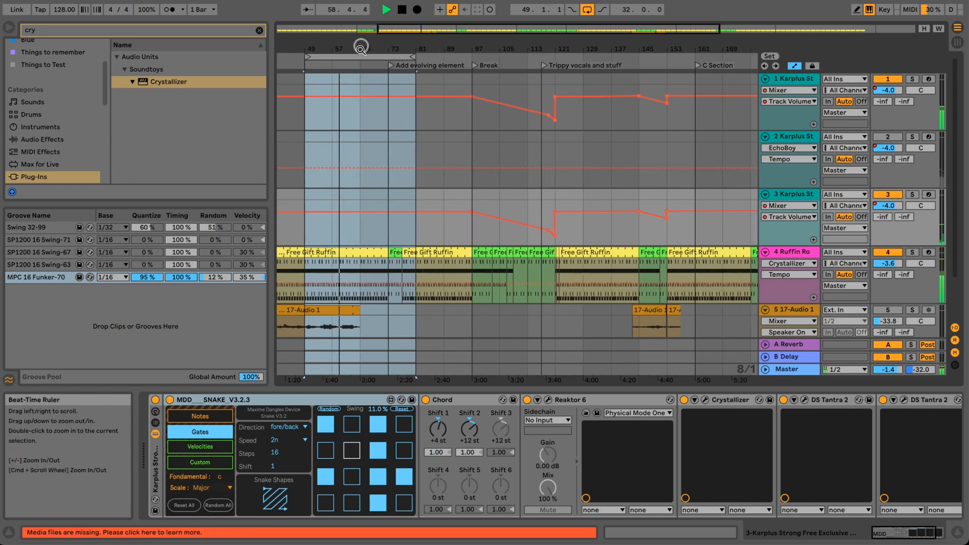
drag(891, 538, 904, 536)
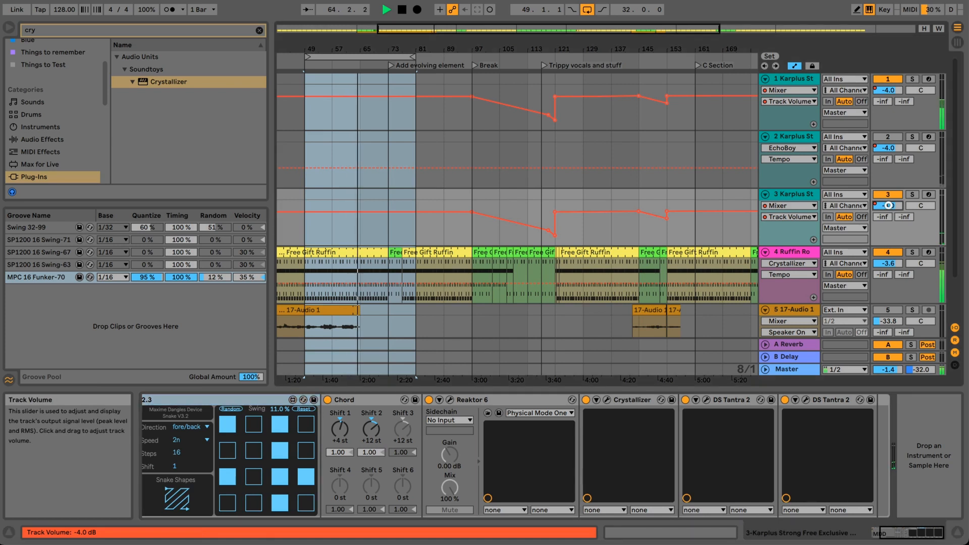
Step: Search the plug-ins for "filter", add FilterFreak2 to the third Karplus Strong track and load its Rhythmic preset OppositesAttract
click(260, 28)
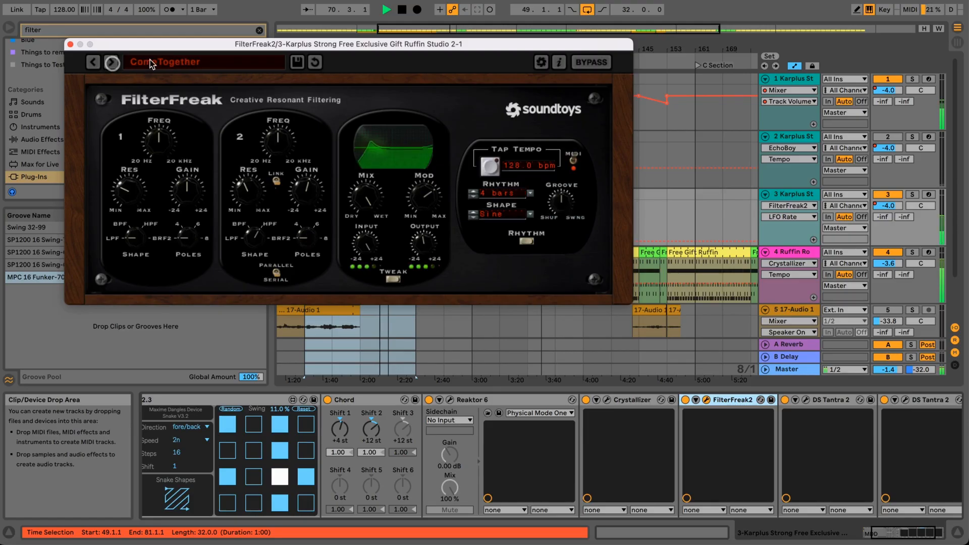
click(150, 61)
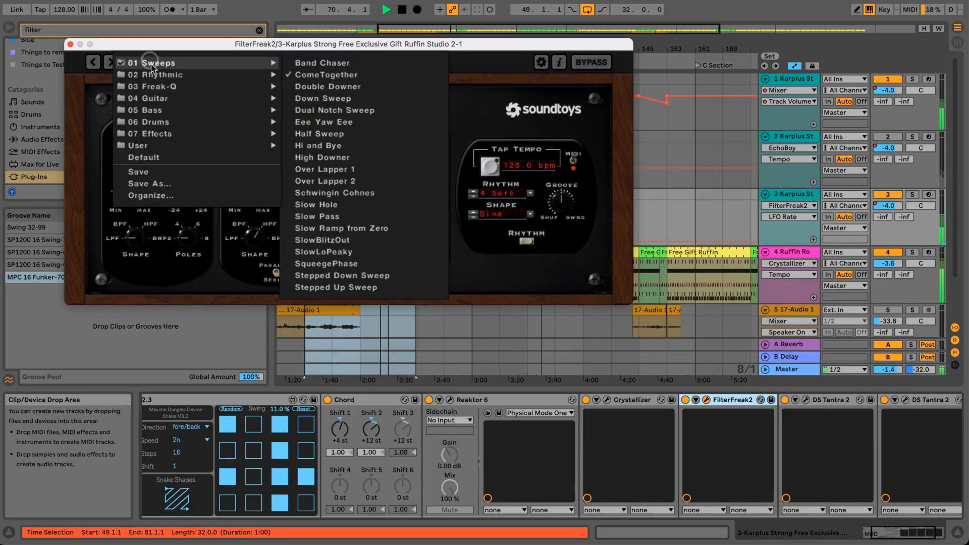
mouse_move(159, 76)
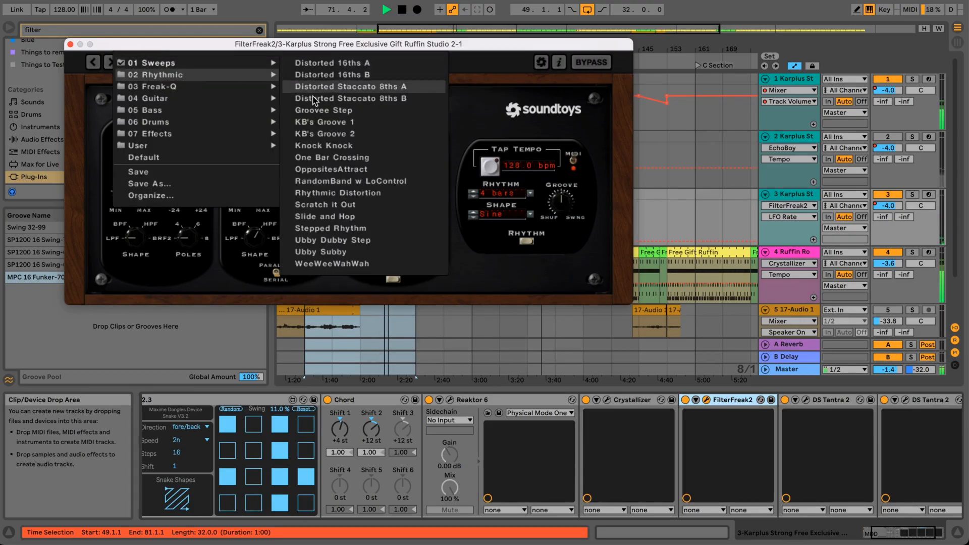
click(328, 157)
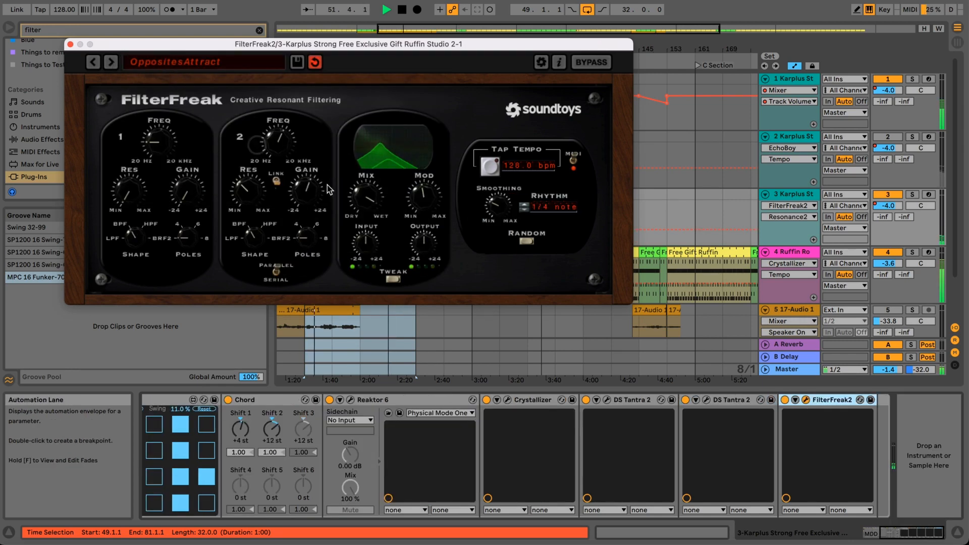
Step: Shape FilterFreak2's filters by raising filter 2's gain and frequency and adjusting filter 1's frequency, resonance and gain
drag(318, 188, 317, 181)
drag(295, 141, 292, 130)
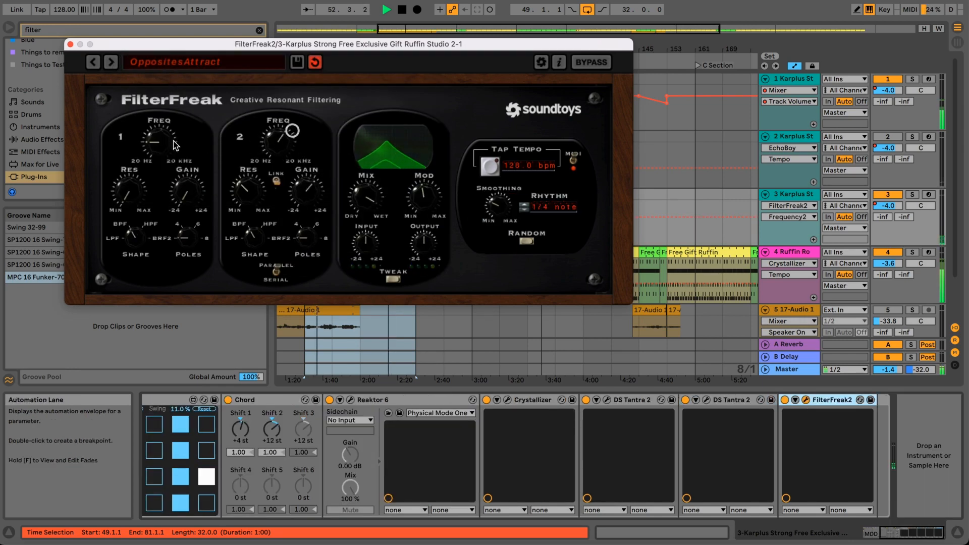
mouse_move(171, 144)
mouse_down()
mouse_move(163, 104)
mouse_move(162, 150)
mouse_up()
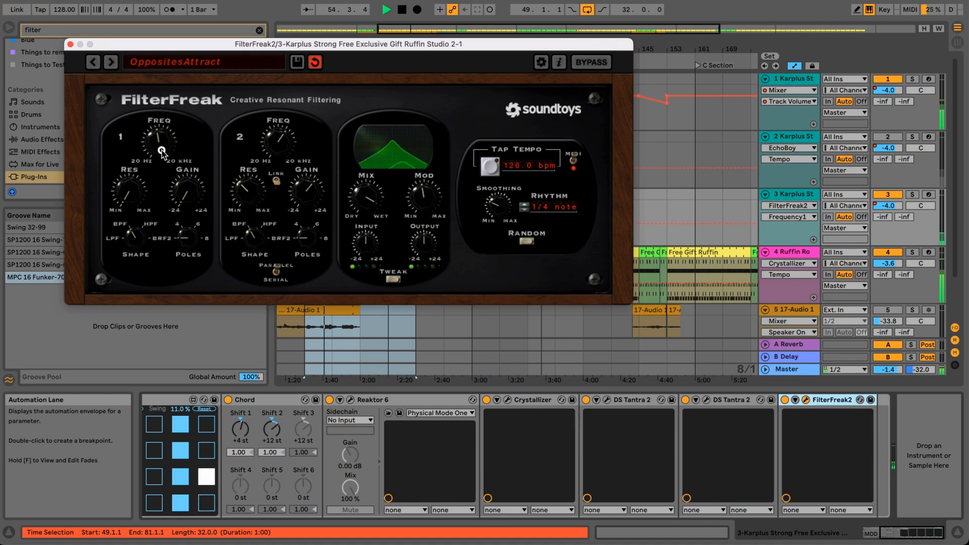
drag(130, 188, 125, 154)
Step: Switch FilterFreak2's modulation mode to Step, adjust its smoothing and close the plug-in window
click(527, 241)
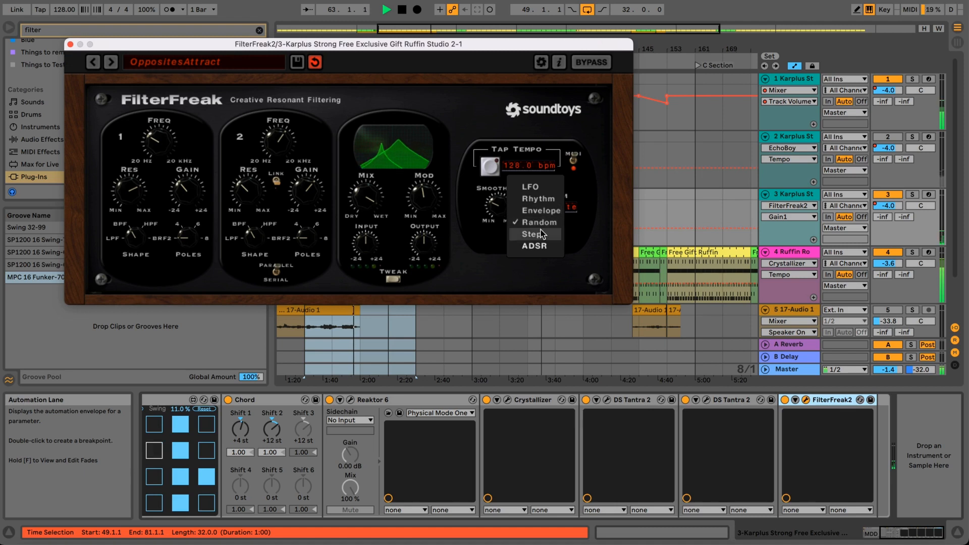
click(538, 235)
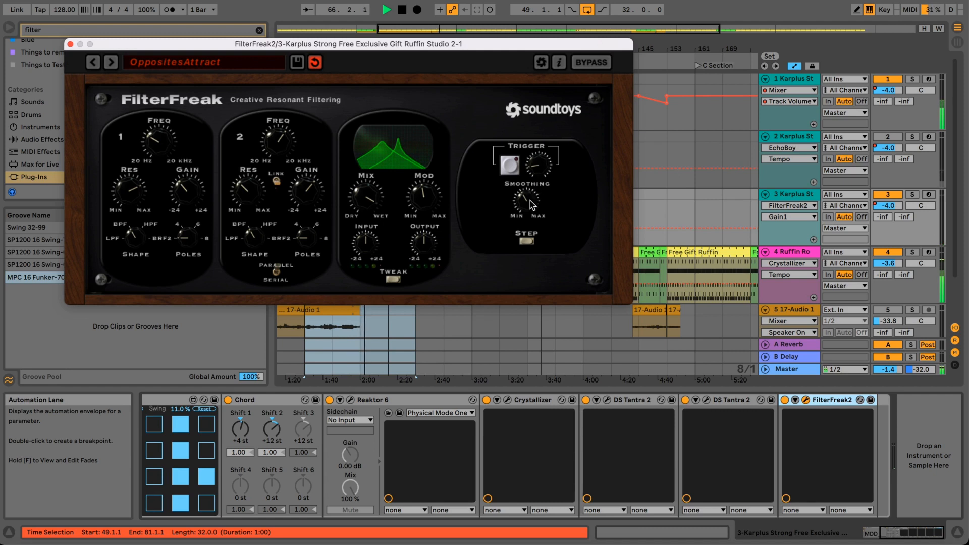
drag(529, 200, 528, 192)
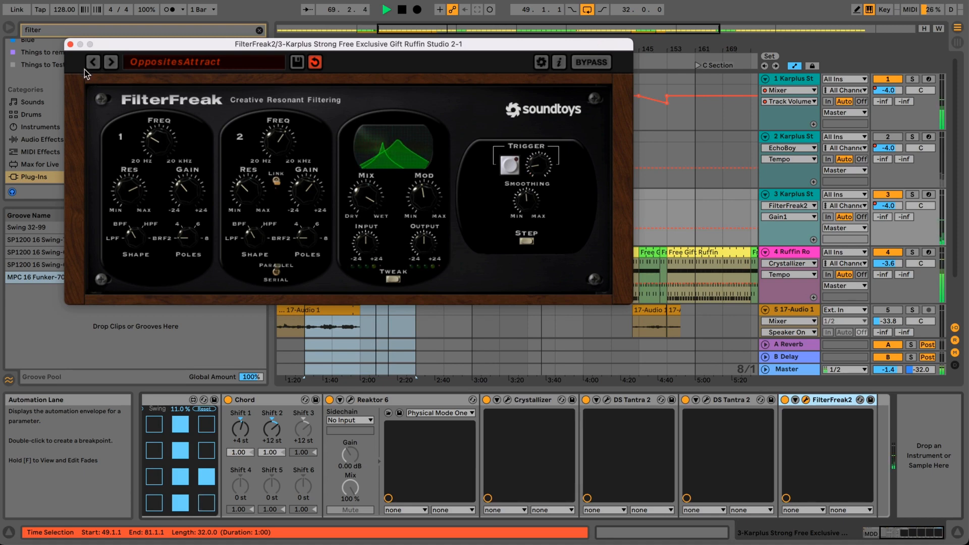
click(70, 44)
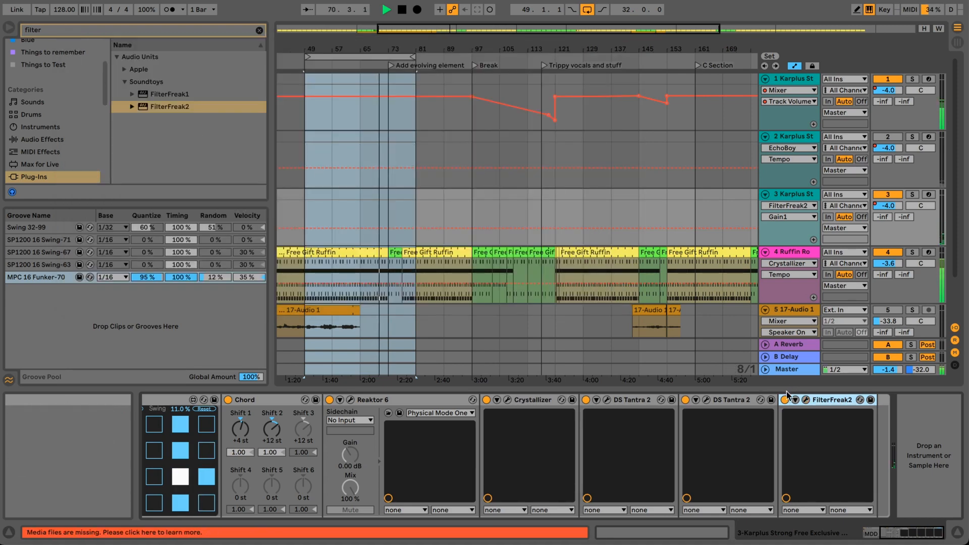
Step: Toggle FilterFreak2 off and on to compare the sound, and move it in the chain to directly before Crystallizer
click(785, 400)
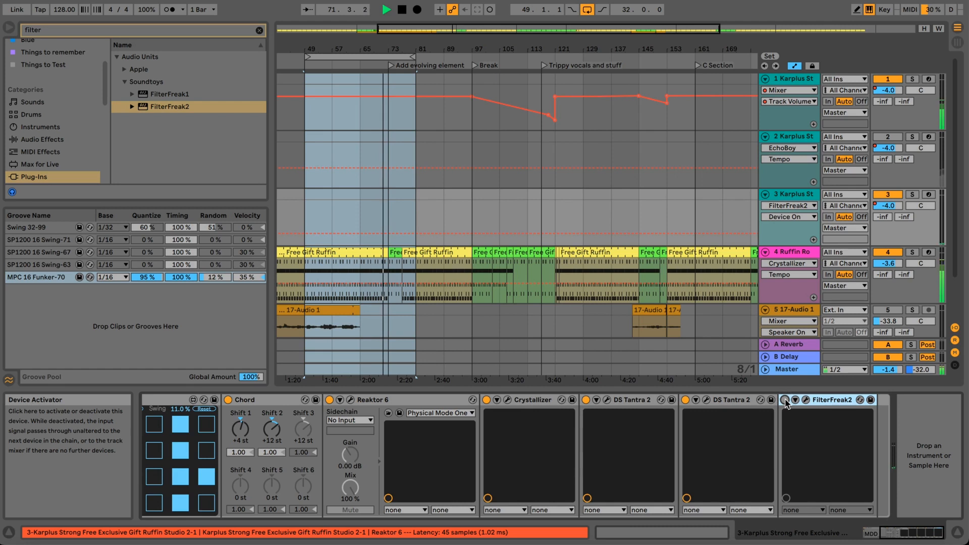
click(786, 401)
drag(840, 406, 589, 406)
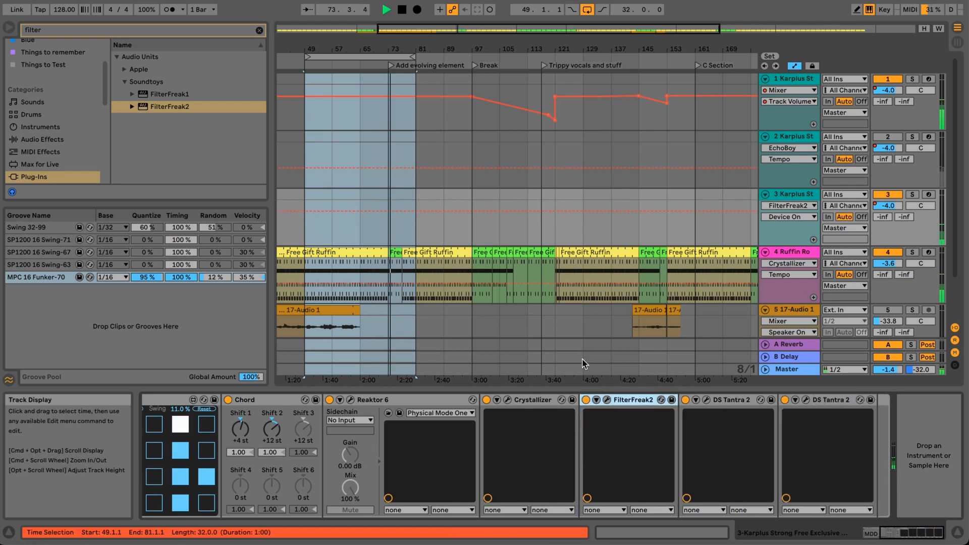
drag(622, 401, 502, 412)
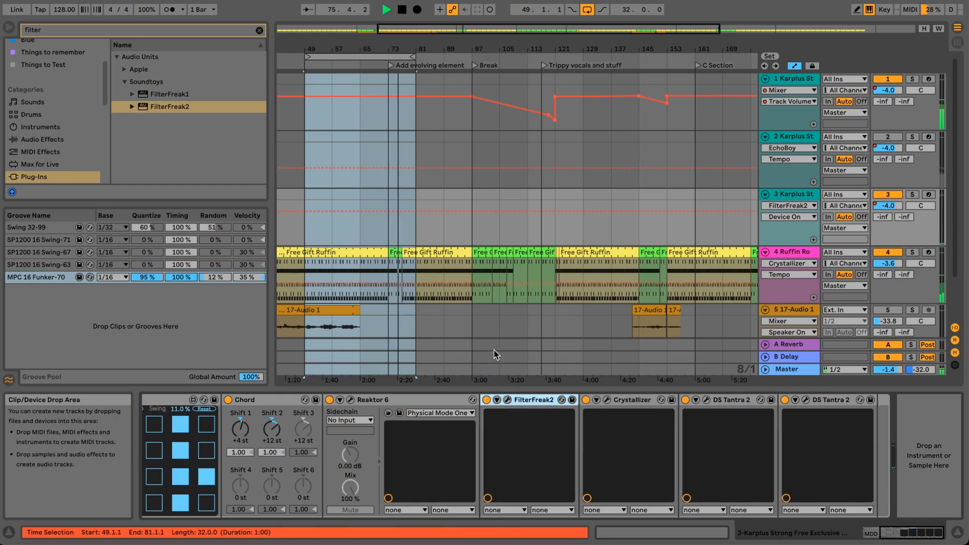
Step: Reopen FilterFreak2 and raise its mix and modulation amount
click(508, 399)
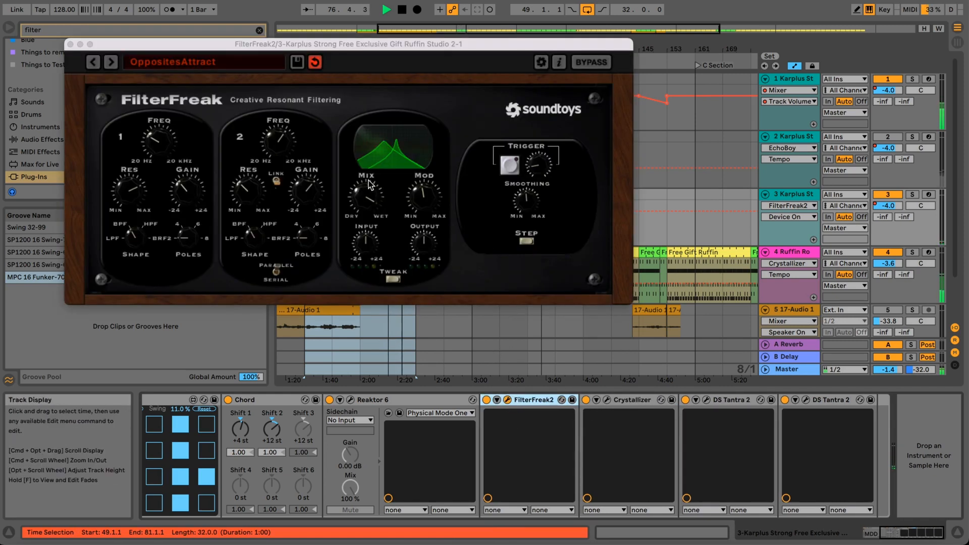
drag(370, 186, 373, 152)
drag(423, 196, 424, 165)
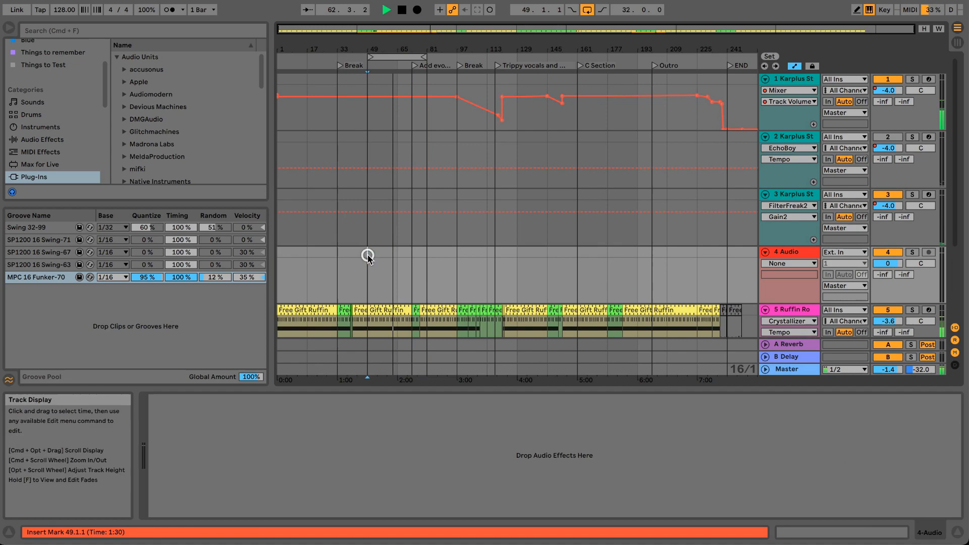
Step: Record the Karplus Strong track 3 output onto audio track 4 from bar 49, and switch off arrangement looping
click(846, 252)
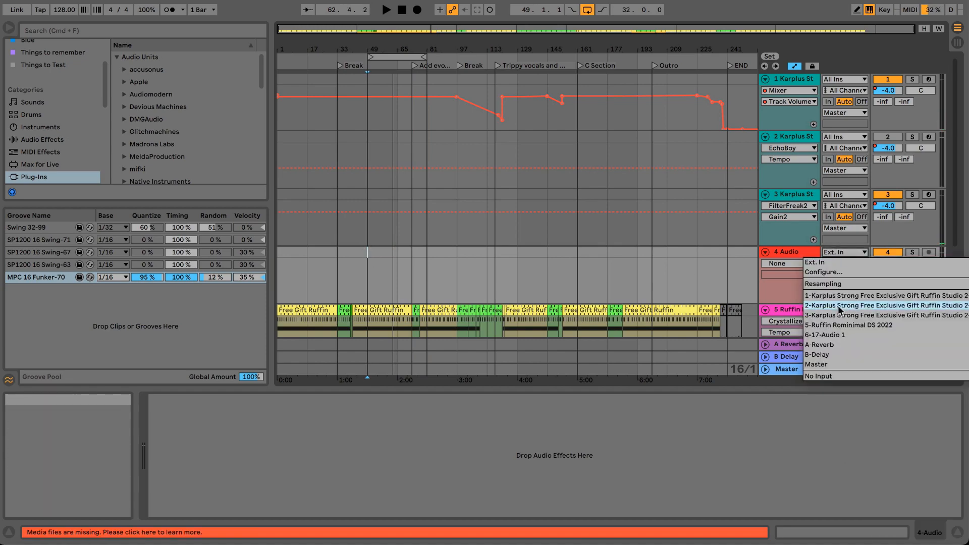
click(838, 313)
click(929, 252)
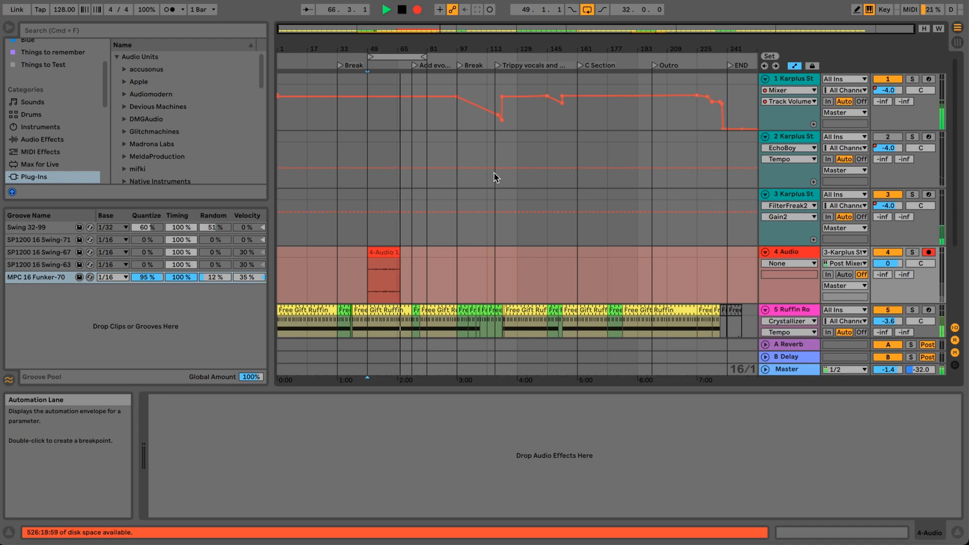
click(586, 10)
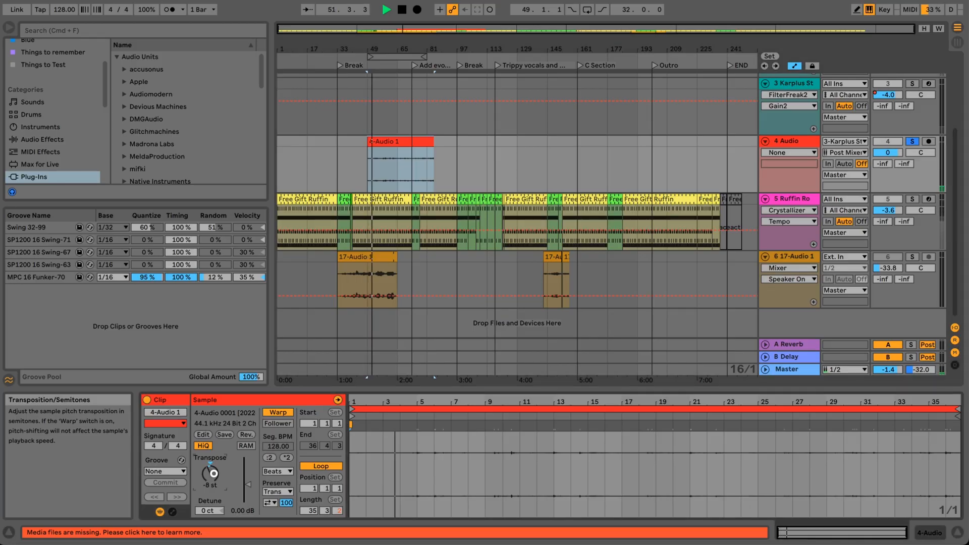
Step: Try the recorded 4-Audio clip transposed to -7 st with Complex Pro warping and a clip gain of about 8.4 dB
drag(215, 473, 234, 483)
key(space)
key(space)
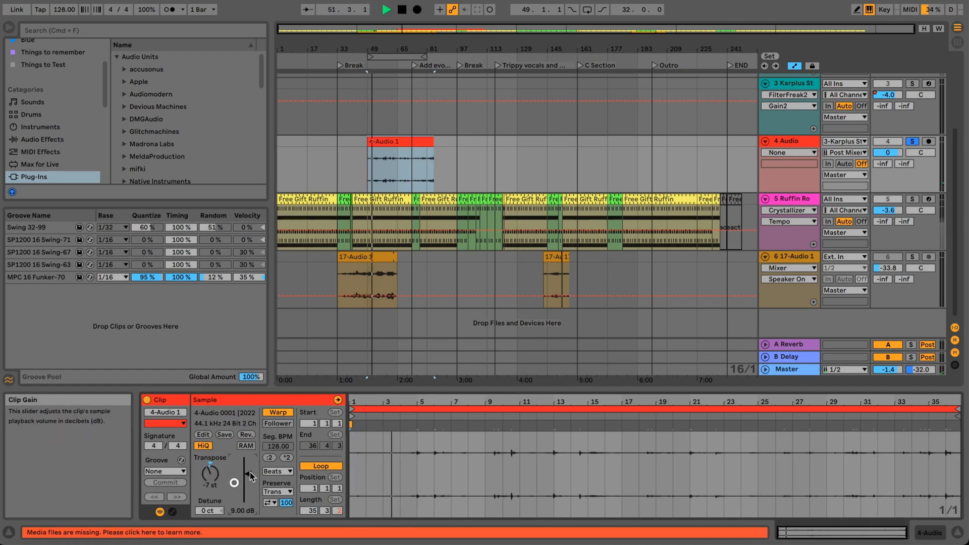
click(278, 471)
click(283, 528)
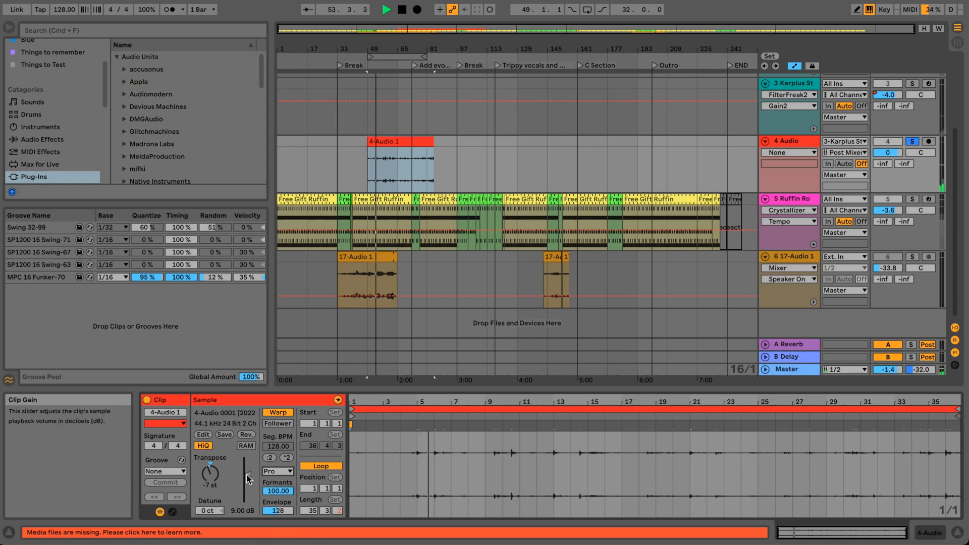
drag(249, 479, 250, 482)
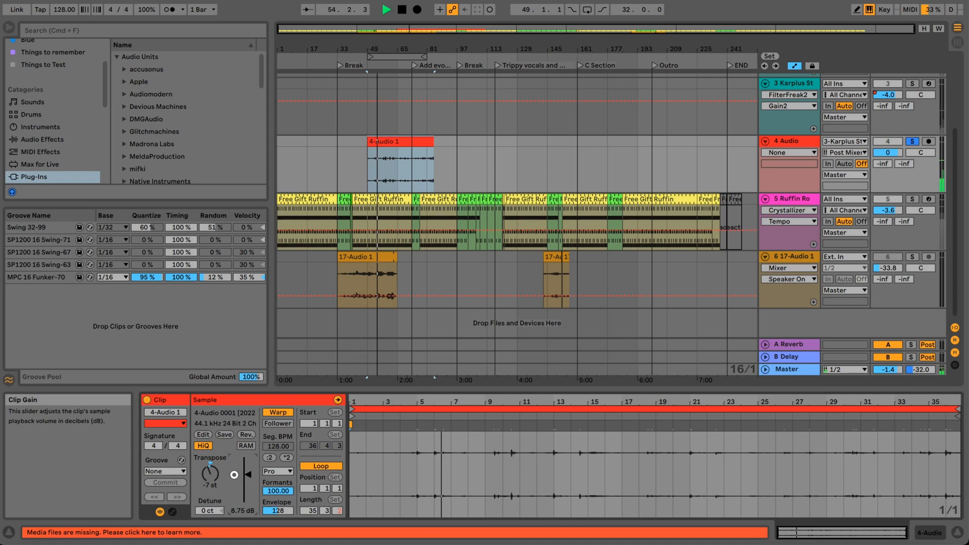
Step: Try Re-Pitch warping on the 4-Audio clip, settle on Texture mode and transpose the clip to -12 st
click(277, 471)
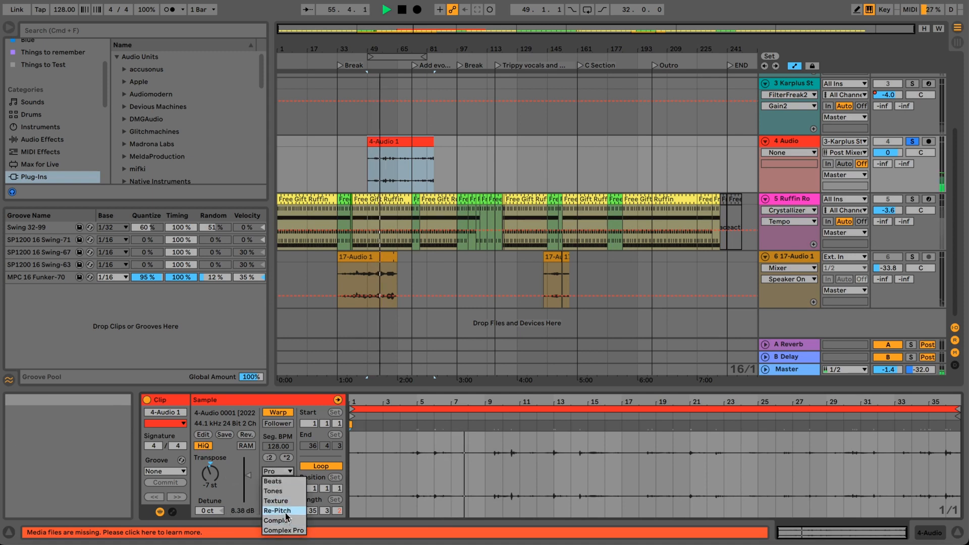
click(278, 510)
click(277, 471)
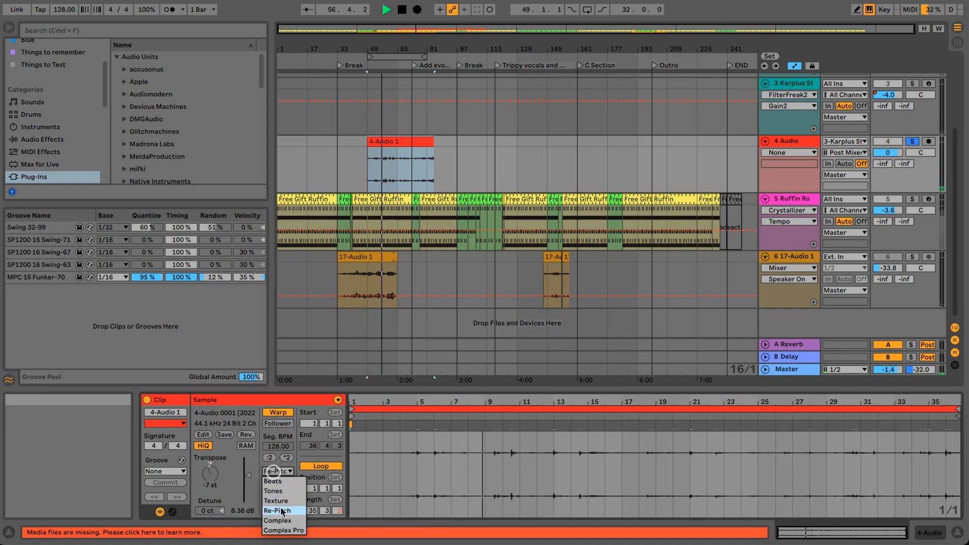
click(284, 501)
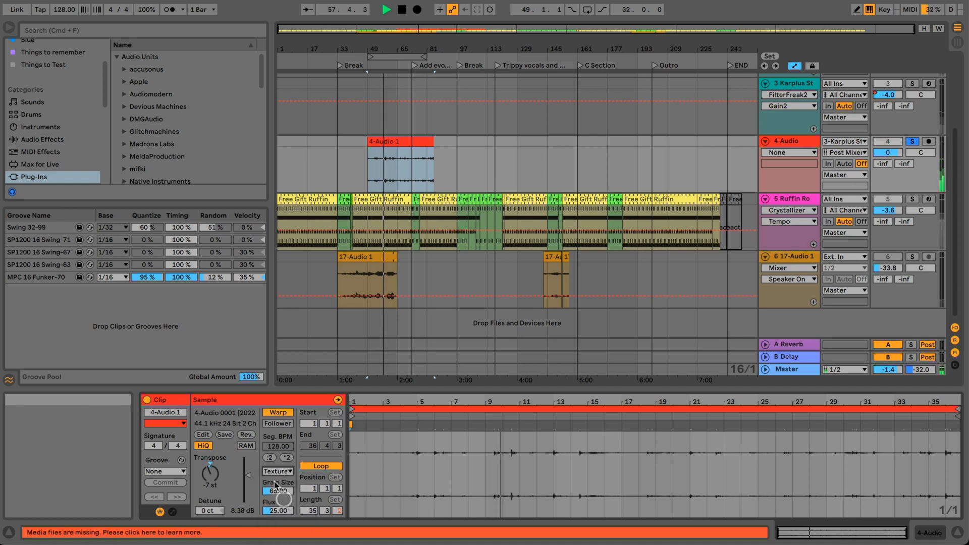
drag(215, 472, 234, 478)
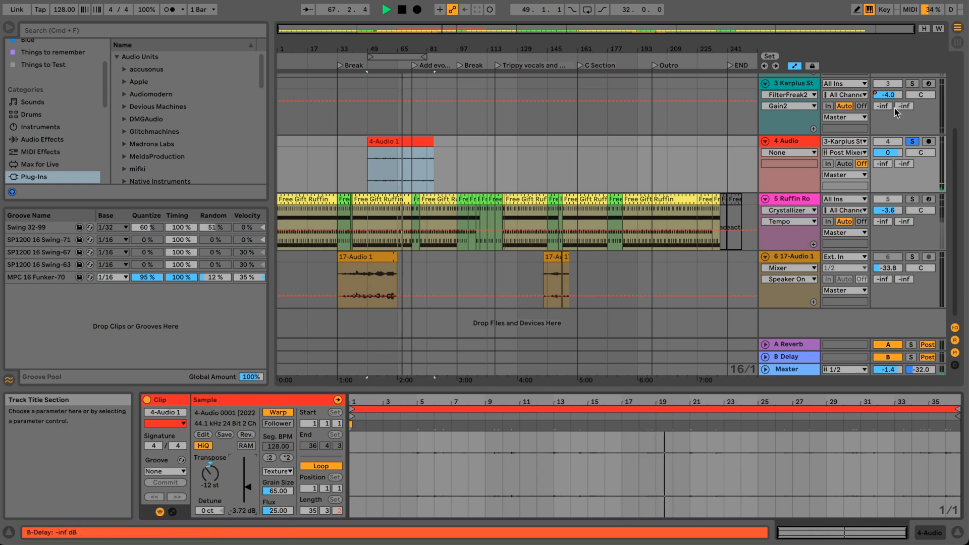
Step: Take audio track 4 out of solo and mute the Karplus Strong track 3
click(912, 141)
click(803, 141)
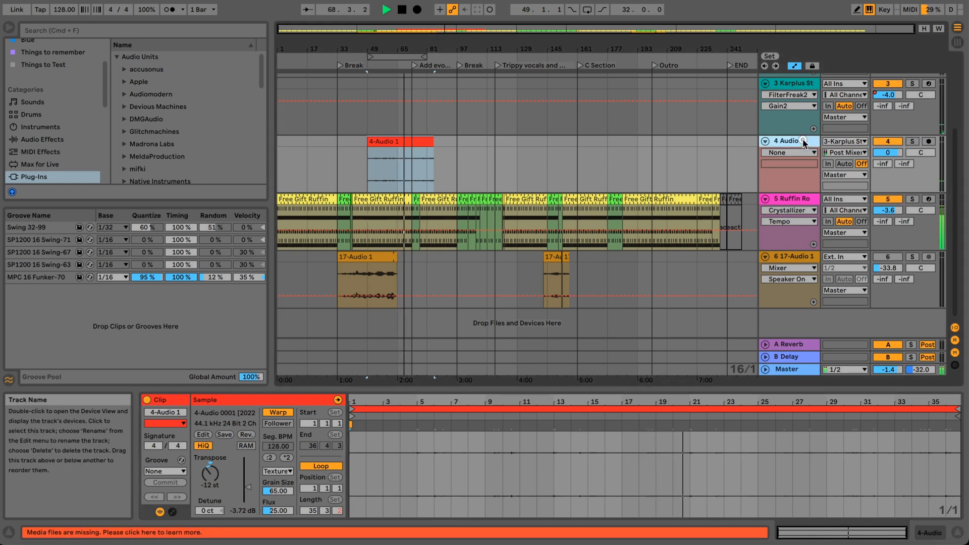
scroll(681, 125, up, 1)
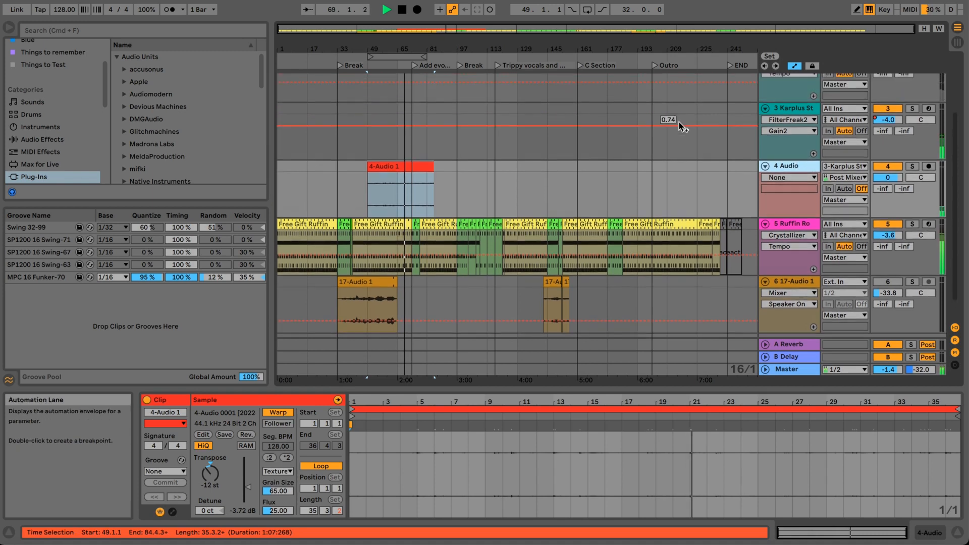
click(887, 108)
Step: Set the 4-Audio clip's gain to 11.8 dB and track 4's volume to -14.7 dB, and save the set
drag(881, 179, 879, 174)
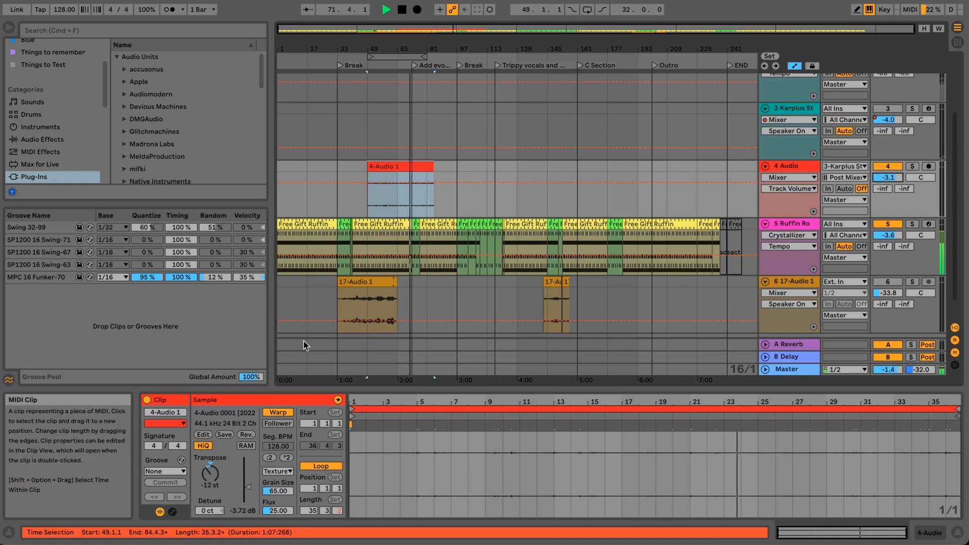
drag(256, 494, 253, 477)
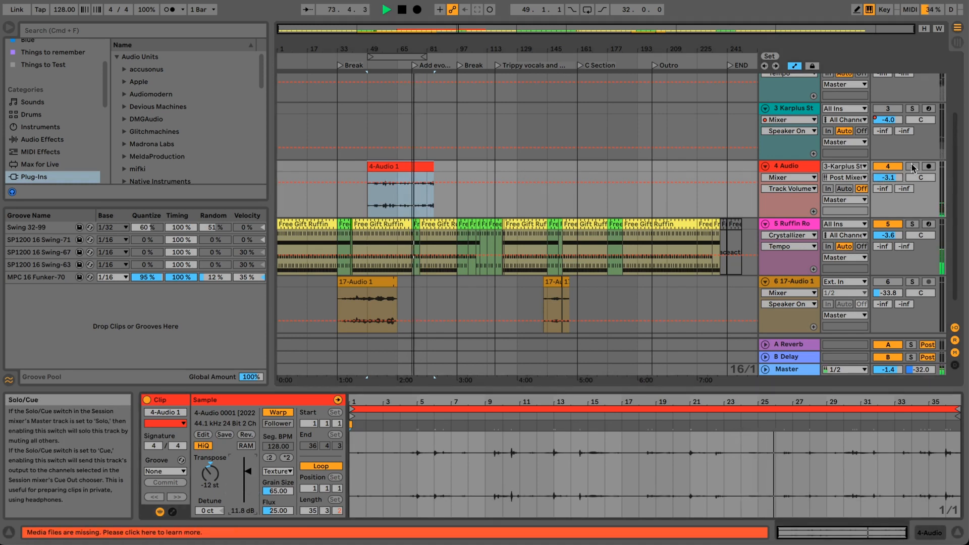
drag(892, 174, 893, 176)
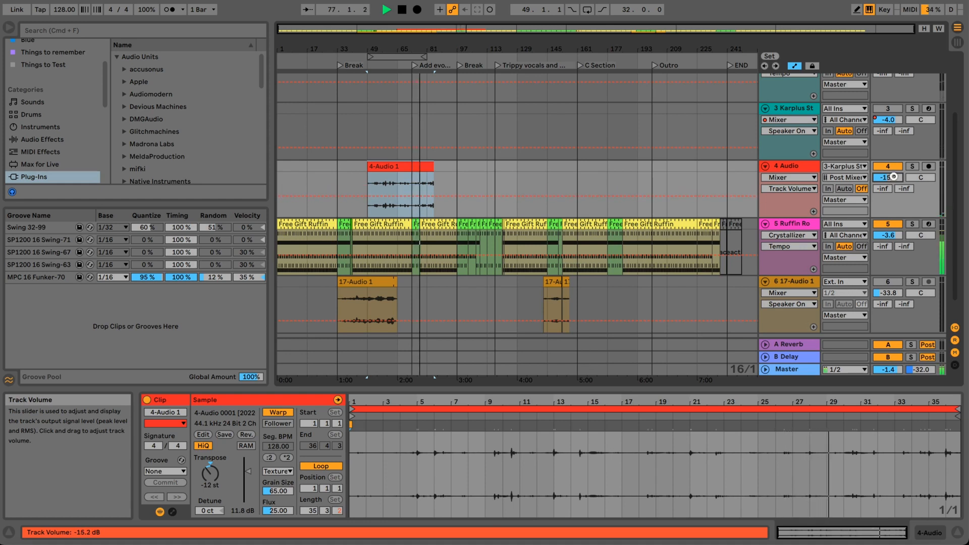
drag(894, 176, 894, 177)
key(super+s)
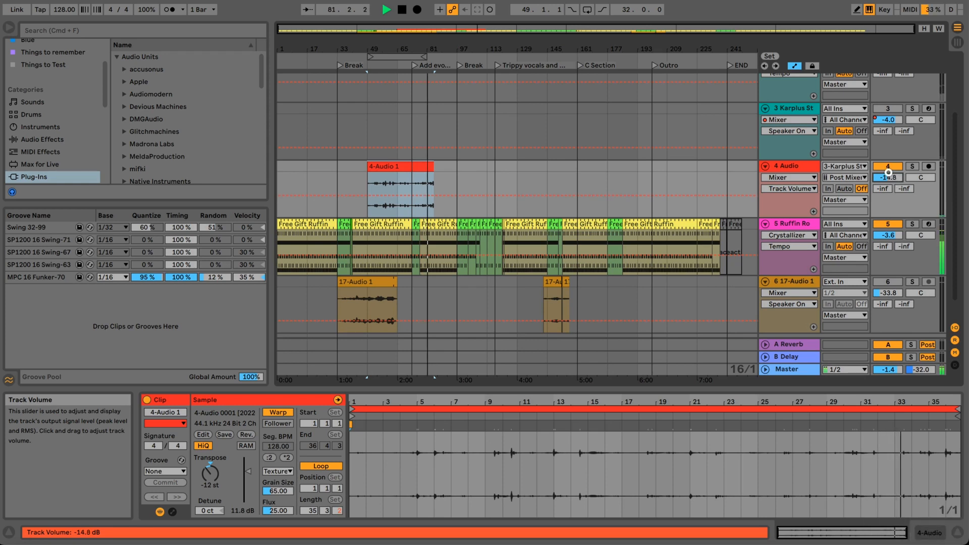
drag(888, 173, 891, 176)
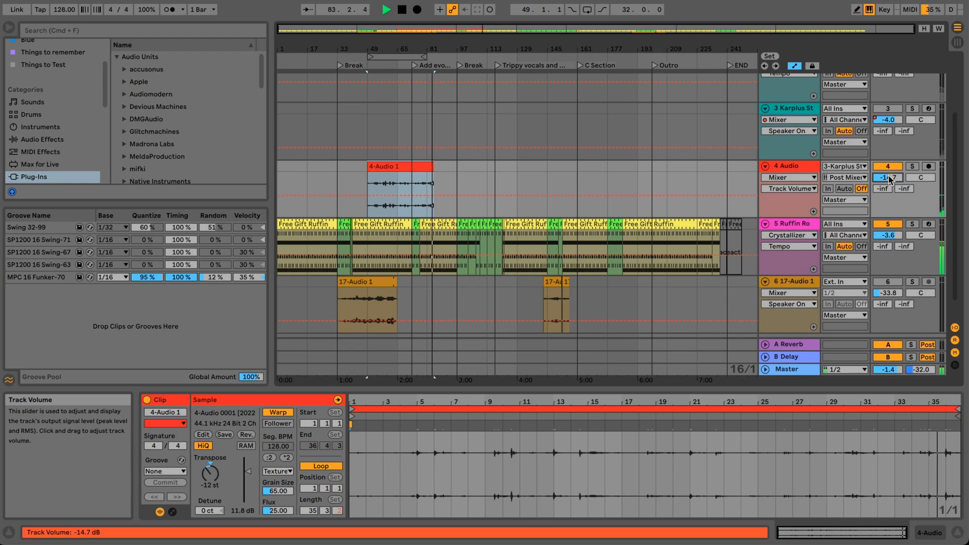
Step: Extend the end of the 4-Audio clip to the Break locator at bar 97
drag(433, 169, 450, 169)
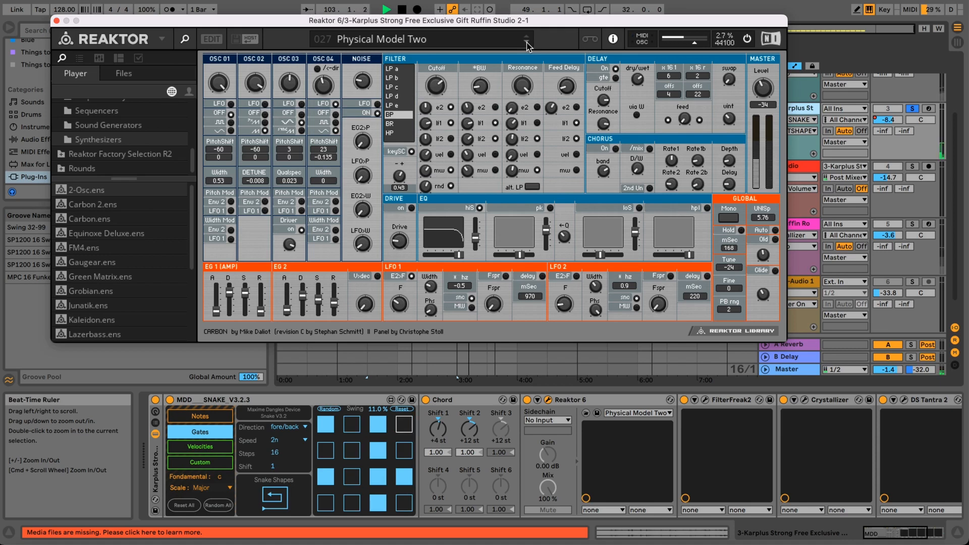
Step: Compare the LP e and BP filter modes in track 3's Reaktor synth, settle on LP e and close its window
click(400, 106)
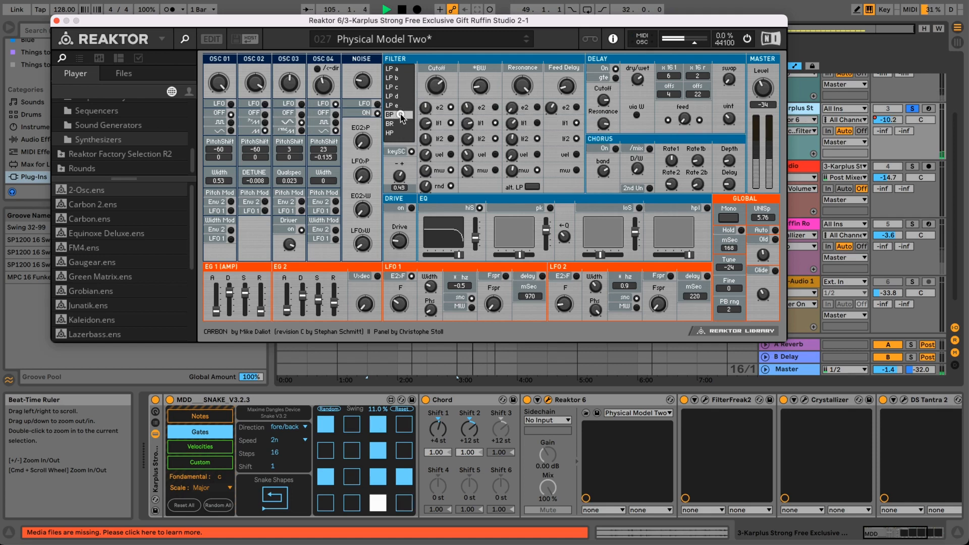
click(401, 114)
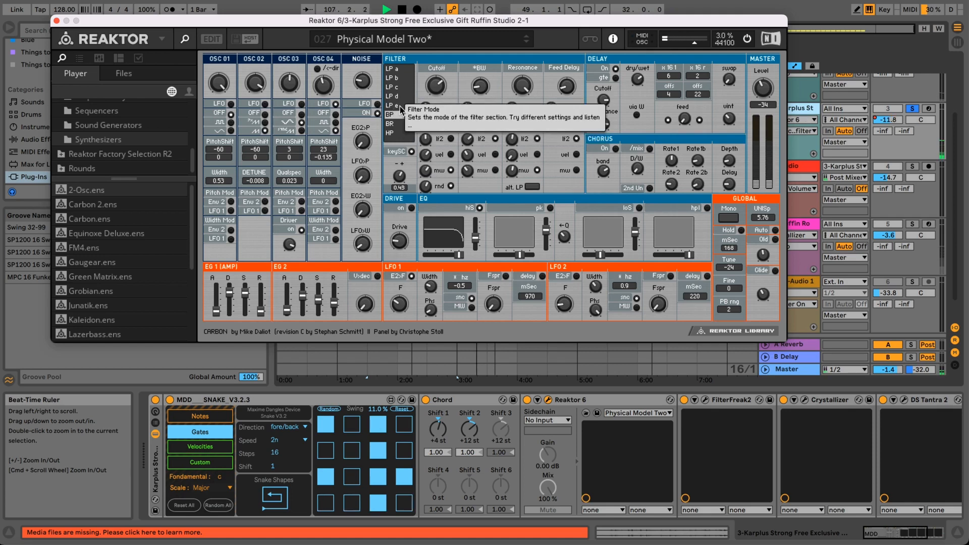
click(401, 108)
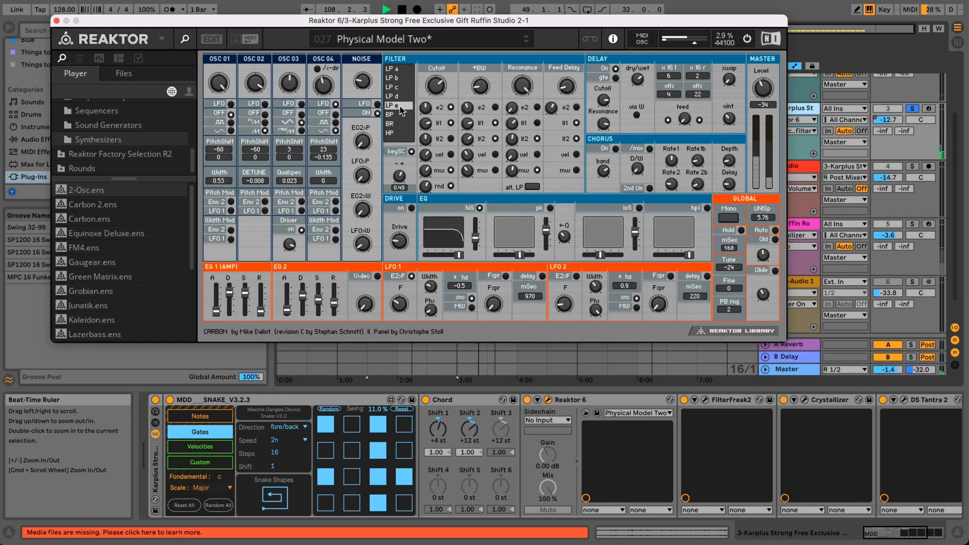
click(56, 20)
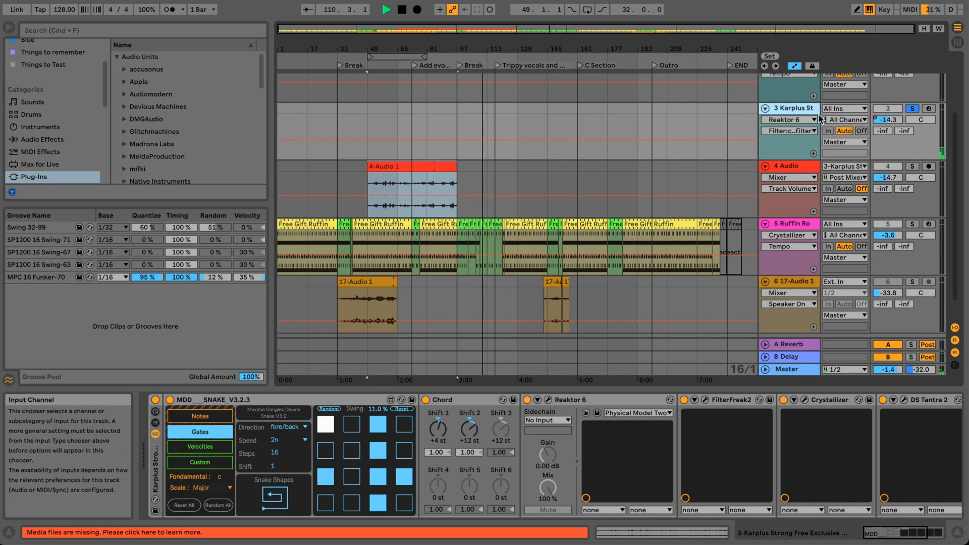
Step: Take track 3 out of solo, replay the loop region from bar 49 and lower track 3's volume to -8.8 dB
click(913, 109)
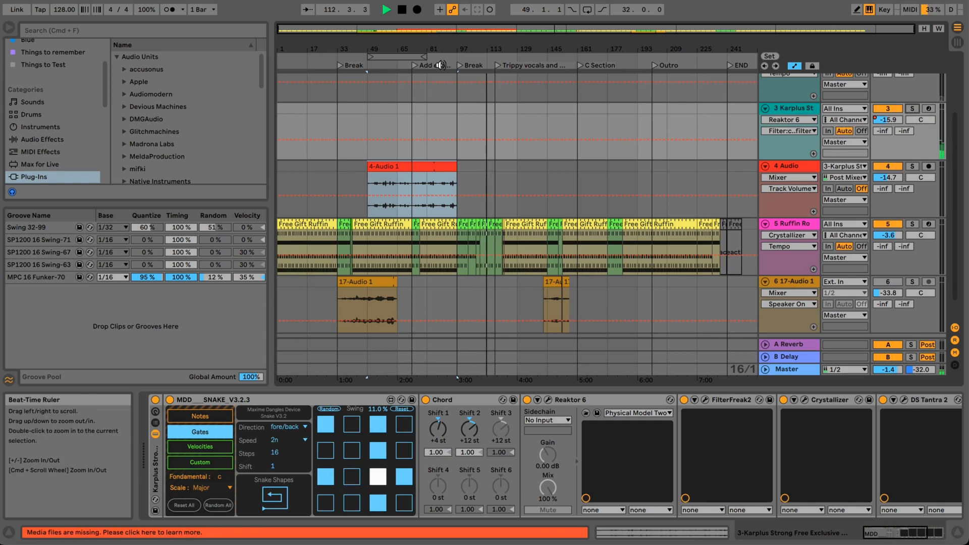
click(417, 57)
key(space)
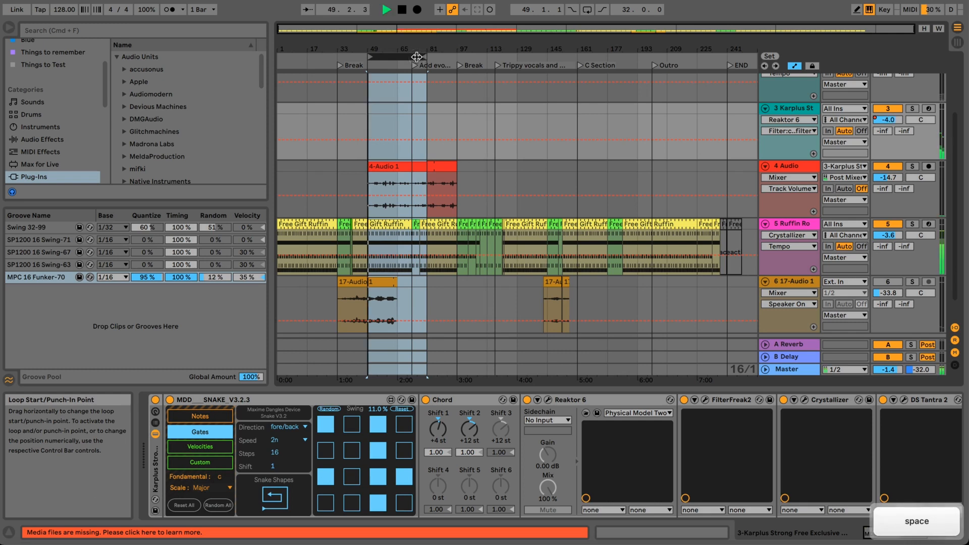
key(XF86AudioRaiseVolume)
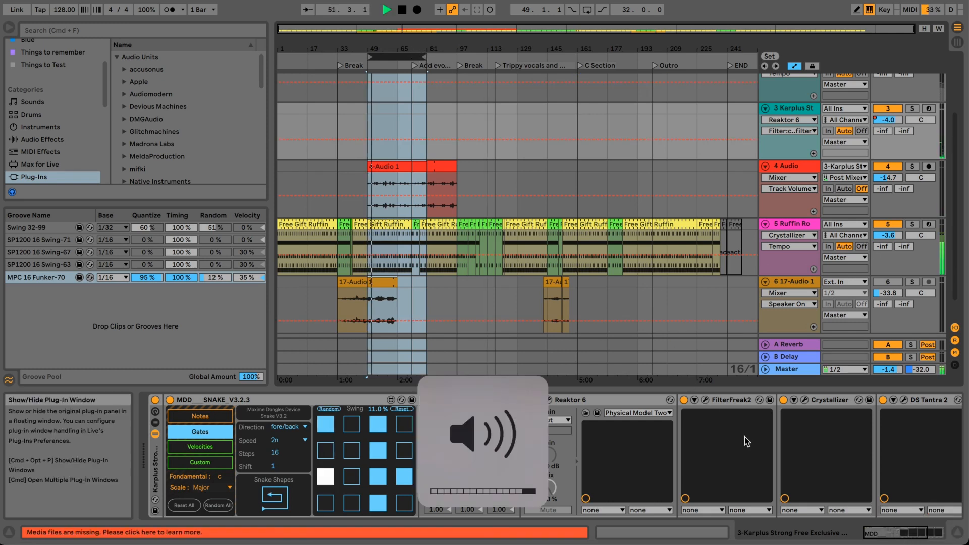
click(879, 536)
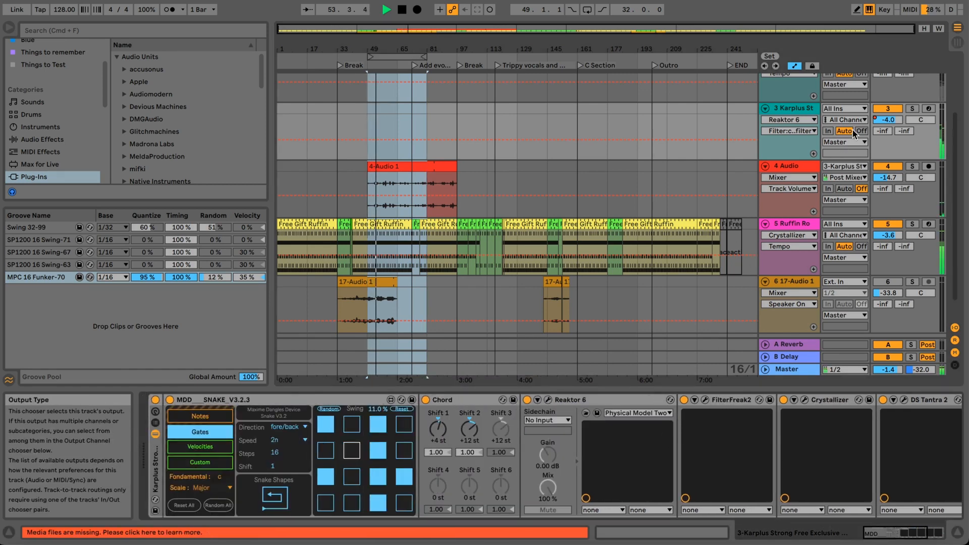
drag(882, 118, 882, 121)
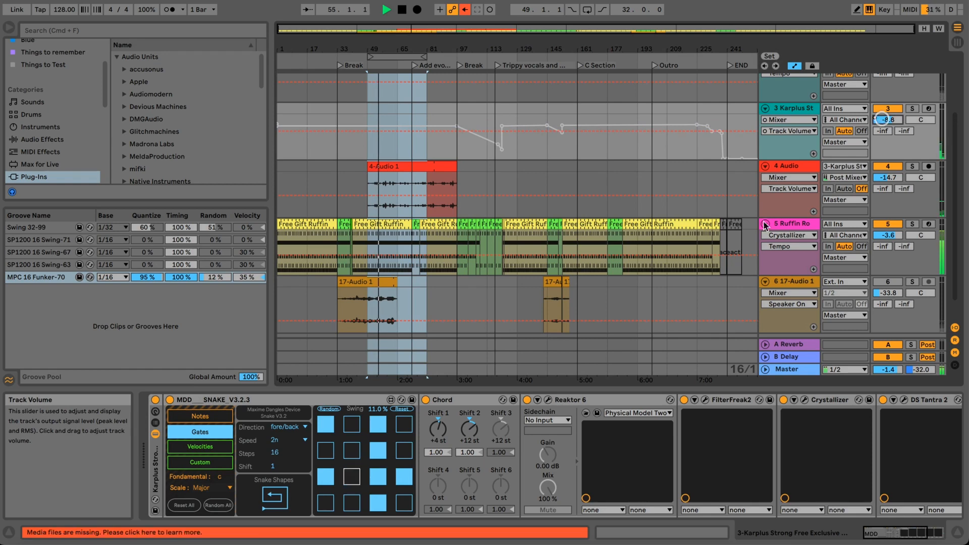
Step: Reshape track 3's FilterFreak2 by lowering filter 2's frequency, lowering filter 1's resonance and raising filter 1's gain
click(706, 399)
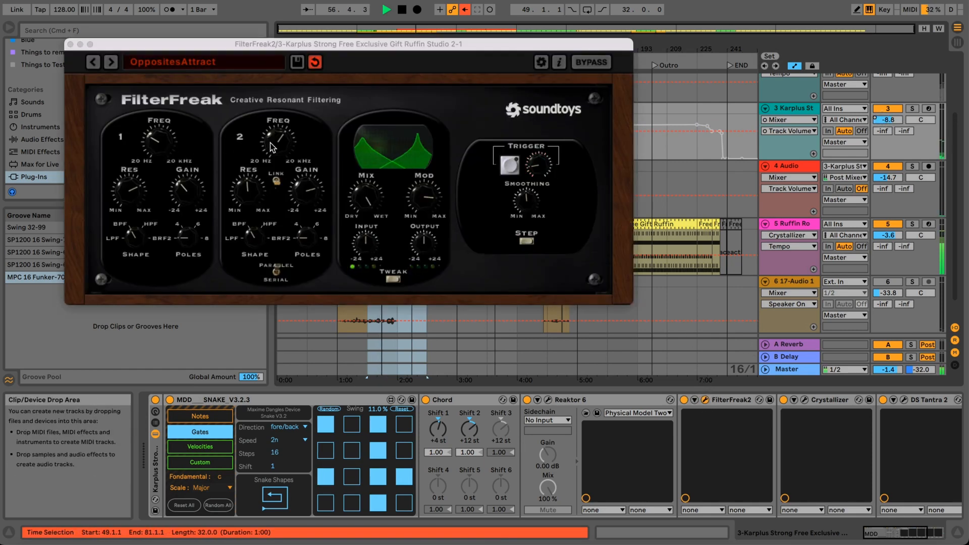
drag(271, 143, 271, 177)
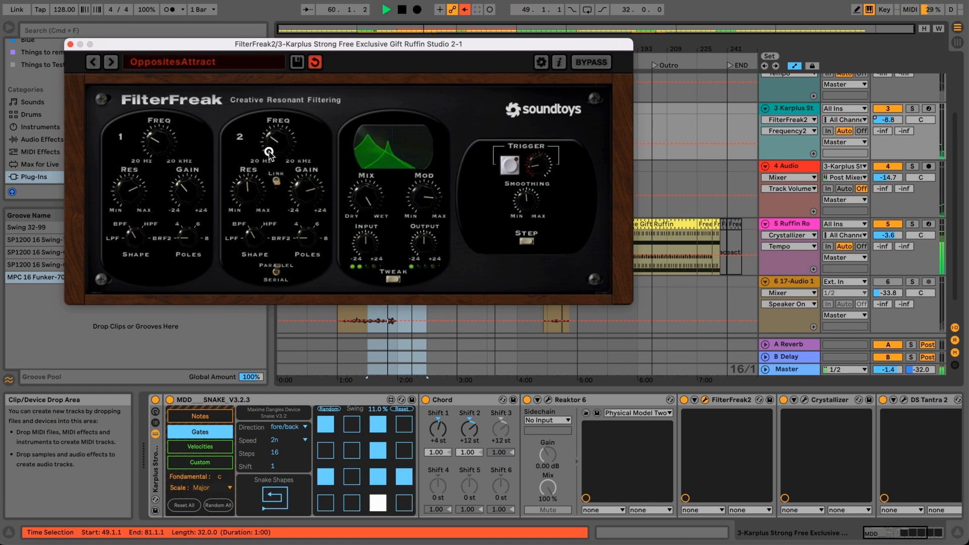
click(135, 186)
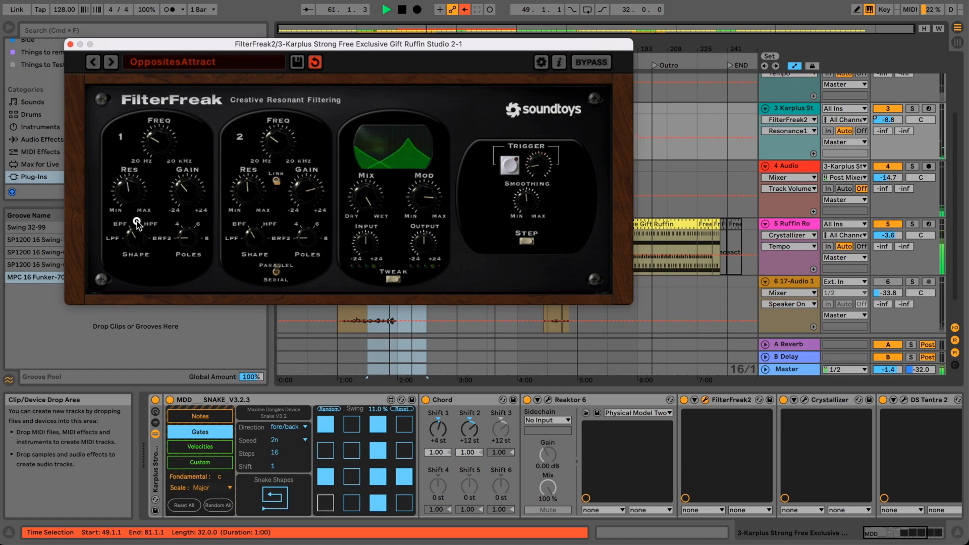
drag(186, 195, 195, 161)
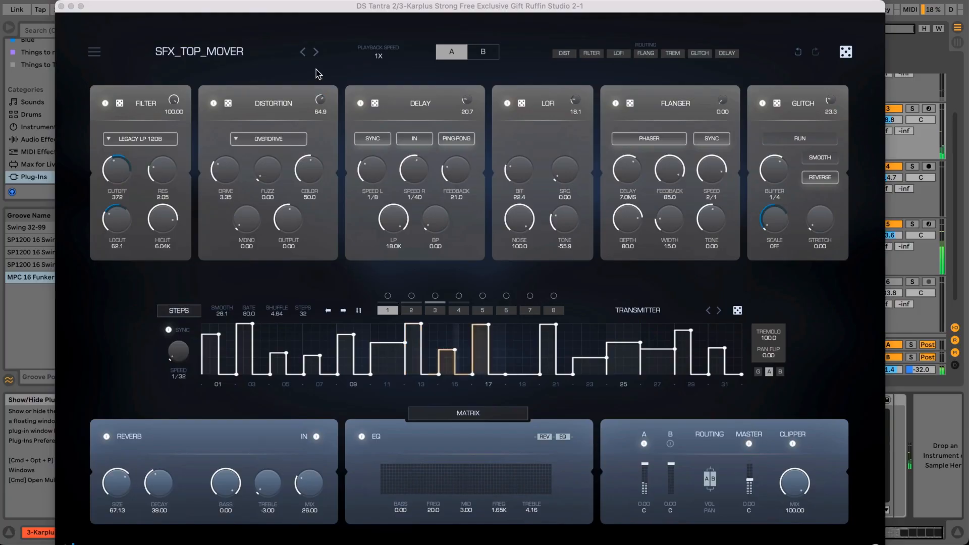
Step: Compare the SFX_TOP_MOVER presets in track 3's DS Tantra 2 and settle on SFX_TOP_MOVER_02 DIRTY
click(316, 52)
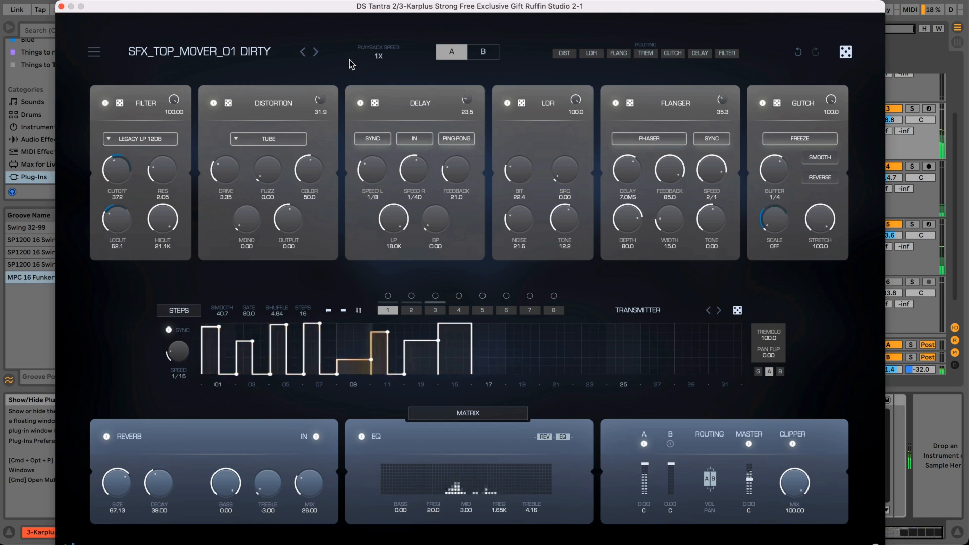
click(317, 52)
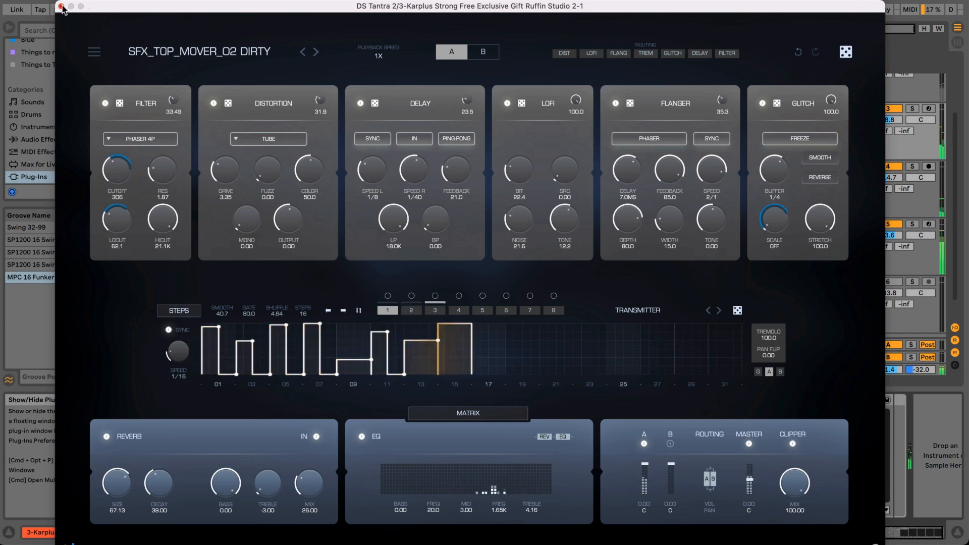
click(316, 52)
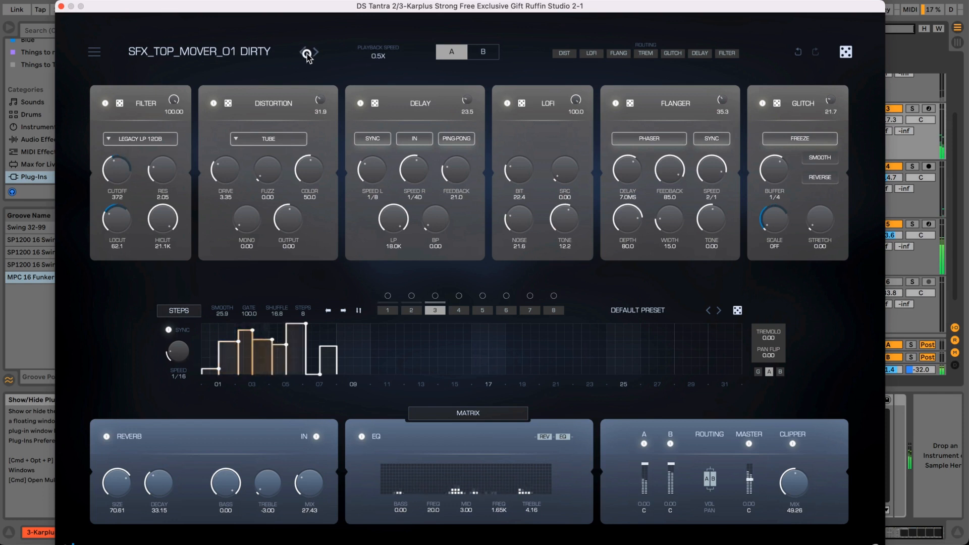
click(305, 52)
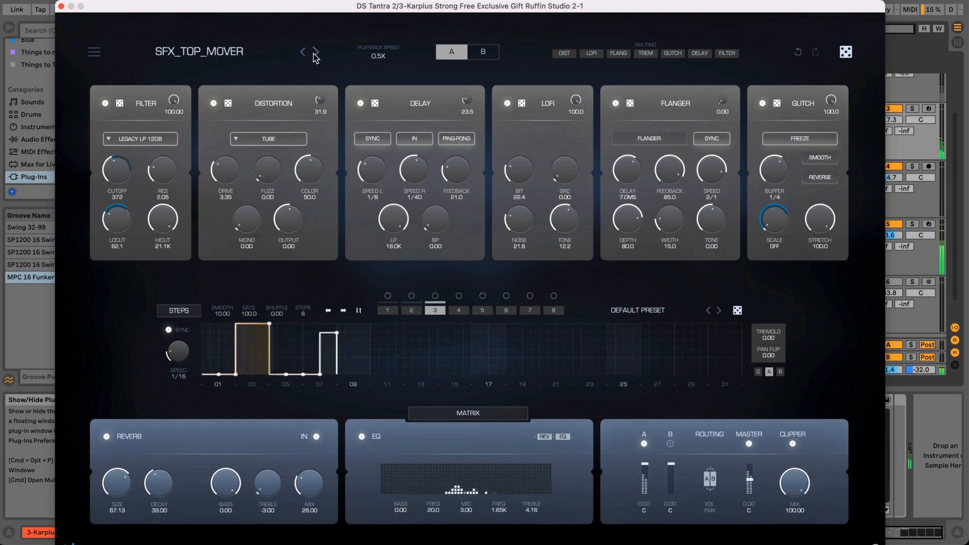
click(315, 54)
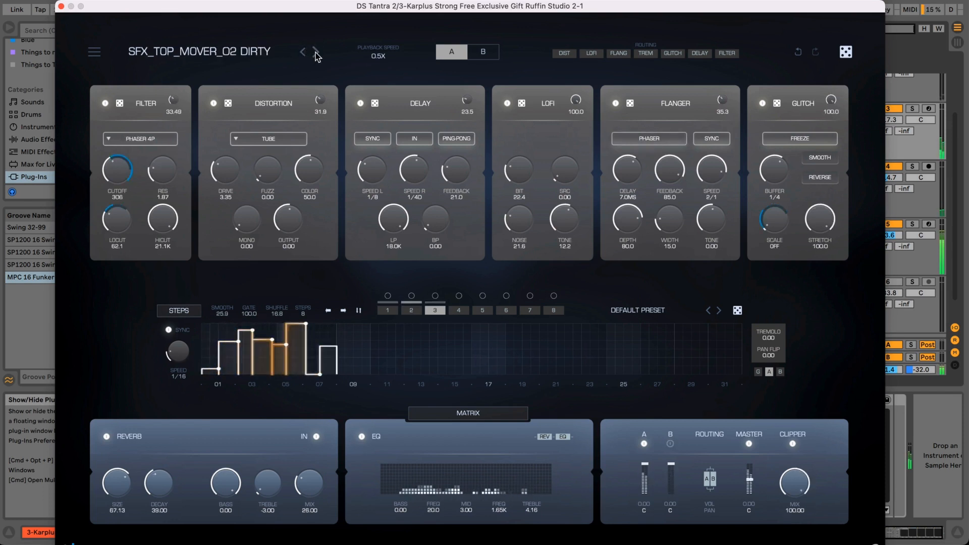
Step: Try another playback speed in DS Tantra 2, return it to 0.5x and undo the plug-in's latest changes
click(371, 56)
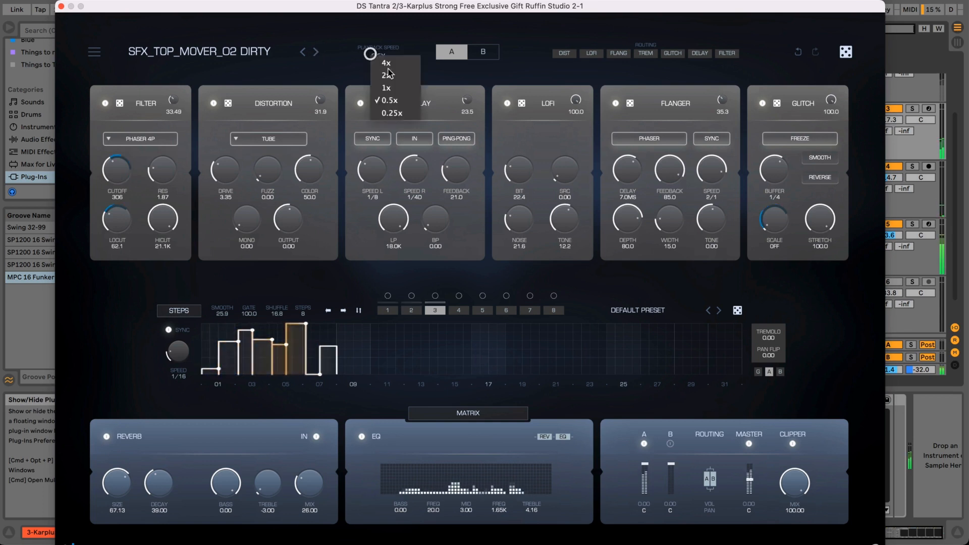
click(413, 83)
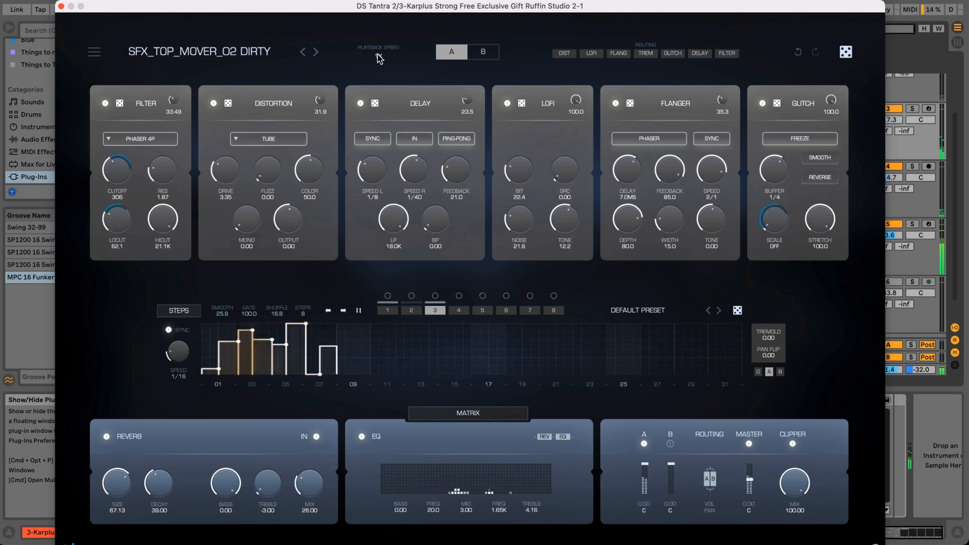
click(378, 56)
click(399, 101)
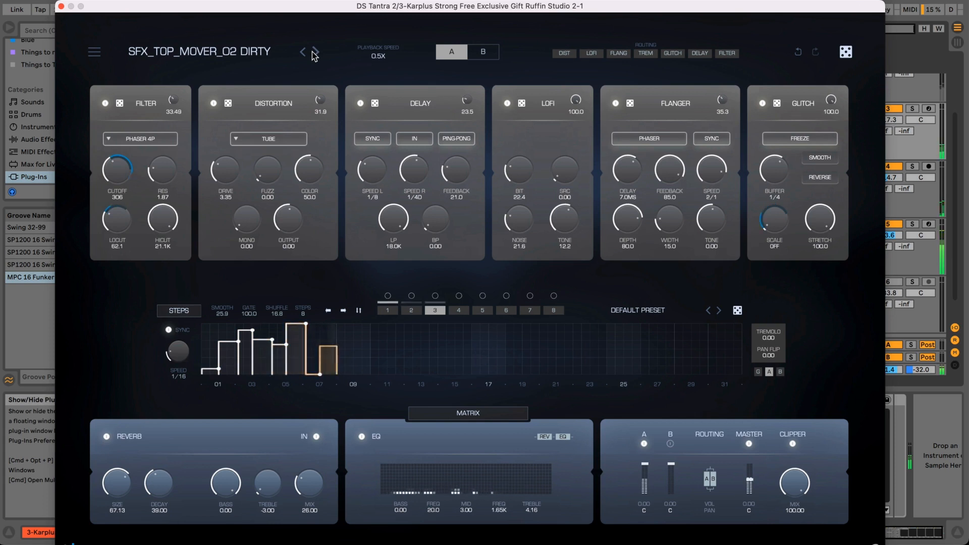
click(800, 52)
click(799, 52)
click(799, 52)
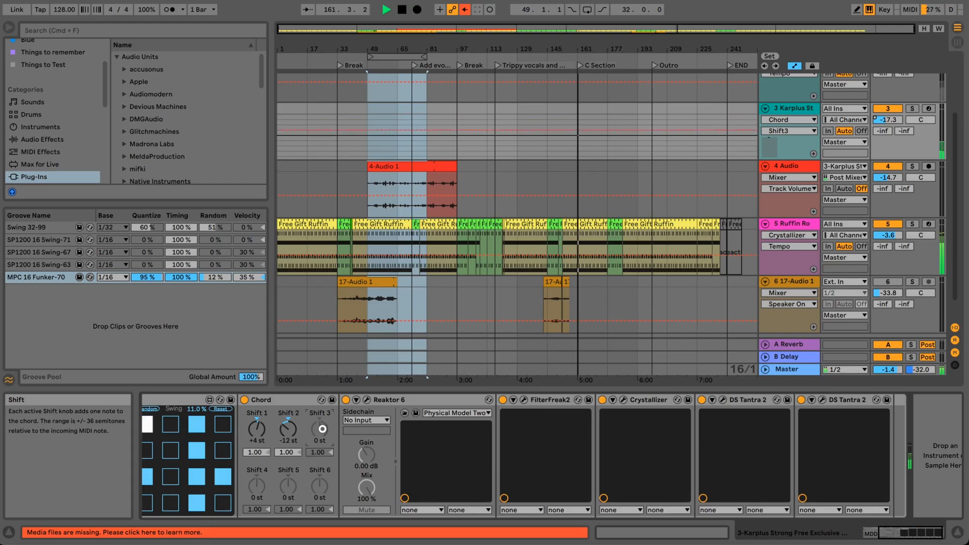
Step: Set Shift 3 of track 3's Chord device to -12 st and check the track levels in the Session mixer
drag(322, 429, 322, 431)
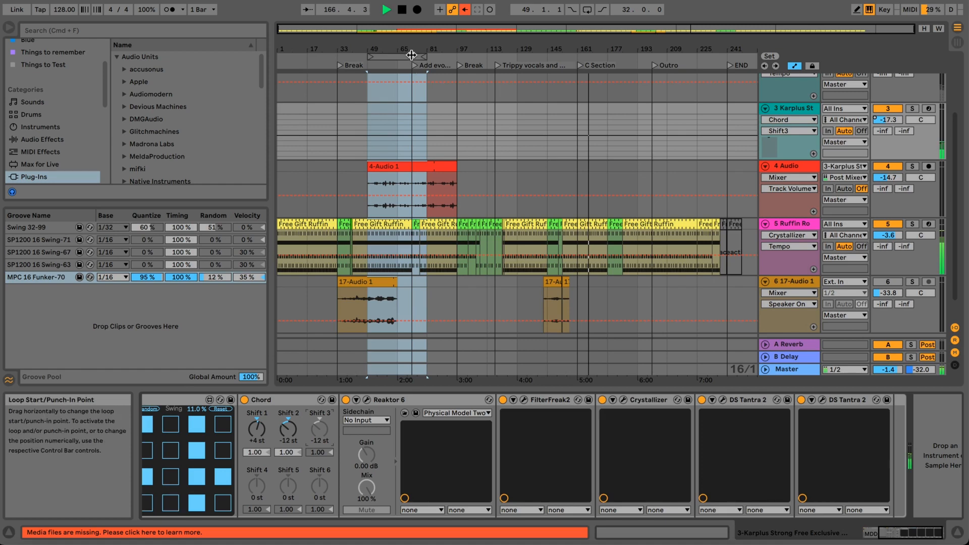
key(Tab)
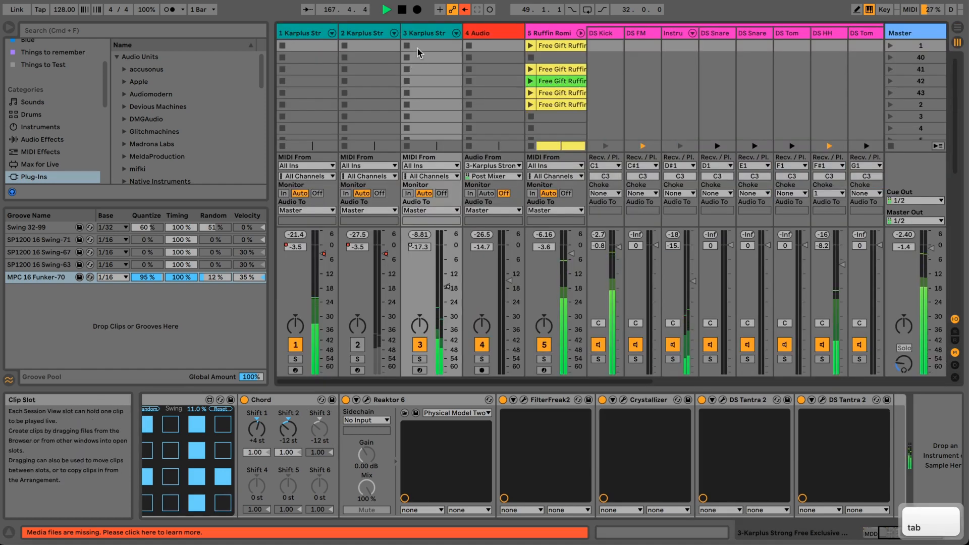
key(Tab)
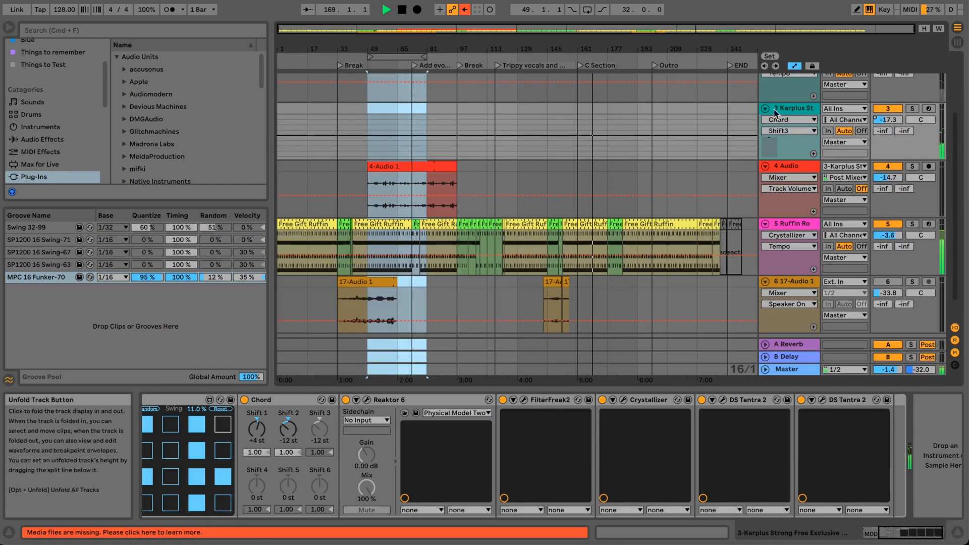
Step: Insert a new audio track below track 3 and set its input to 3-Karplus Strong for resampling
scroll(707, 111, up, 3)
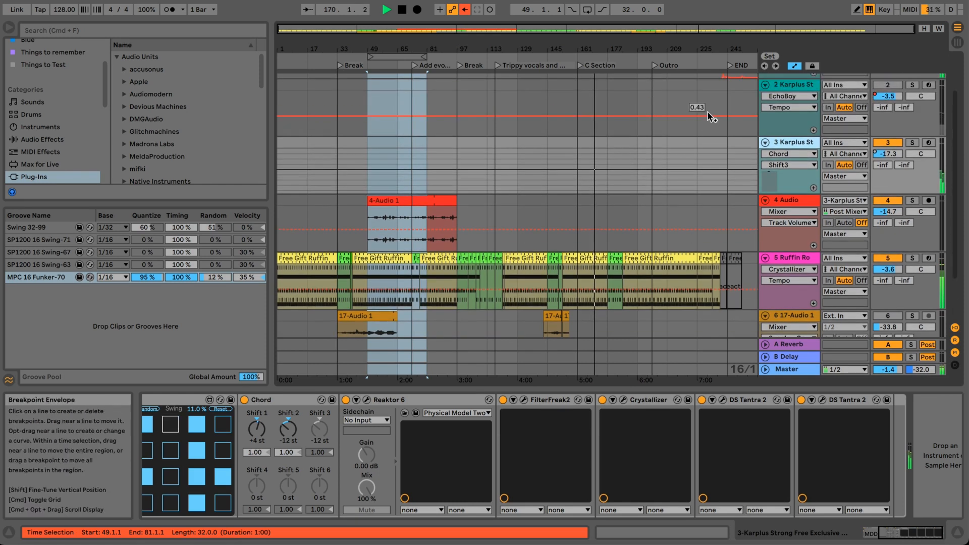
scroll(707, 112, up, 1)
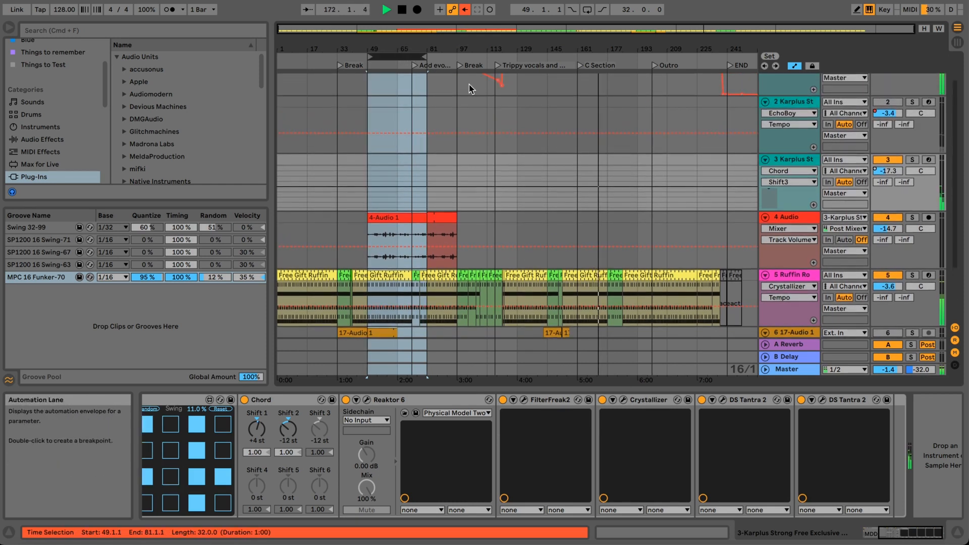
click(778, 163)
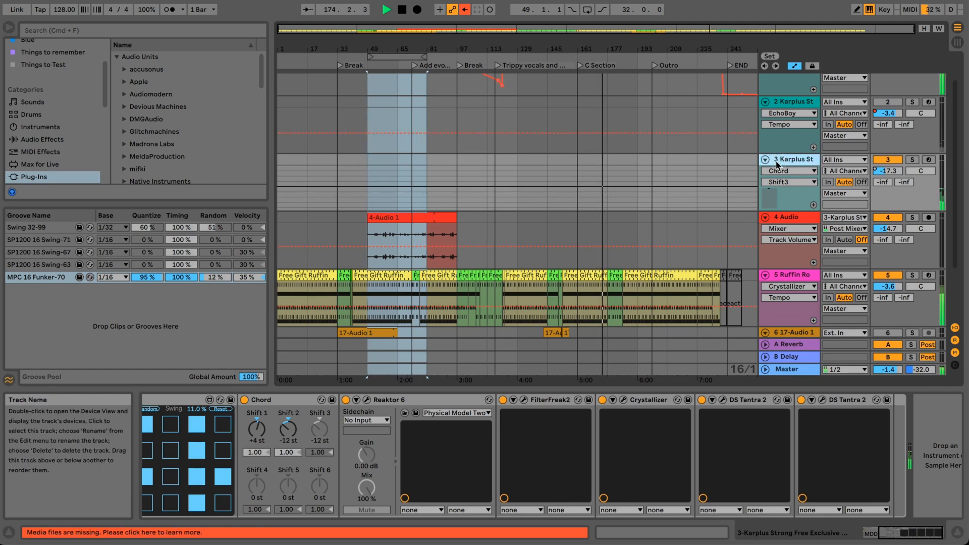
key(super+t)
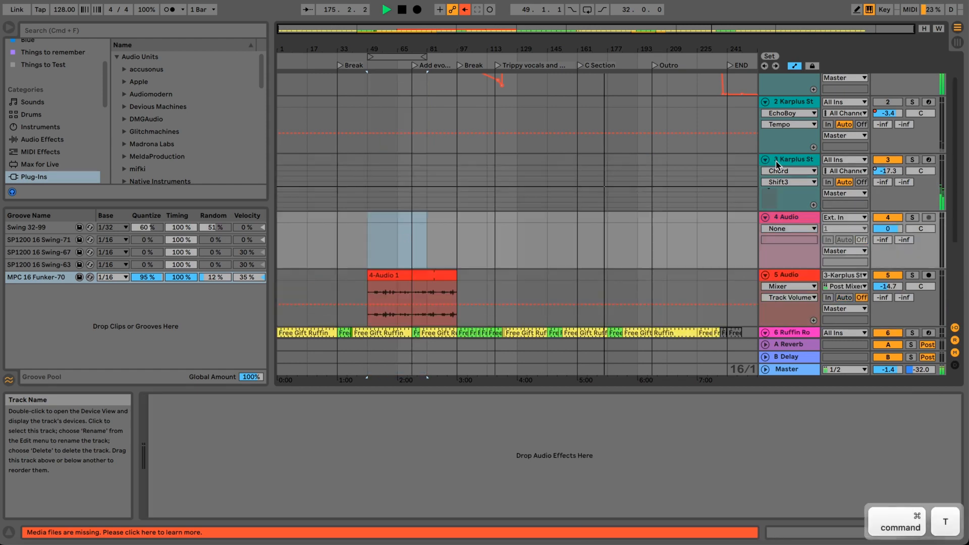
click(858, 218)
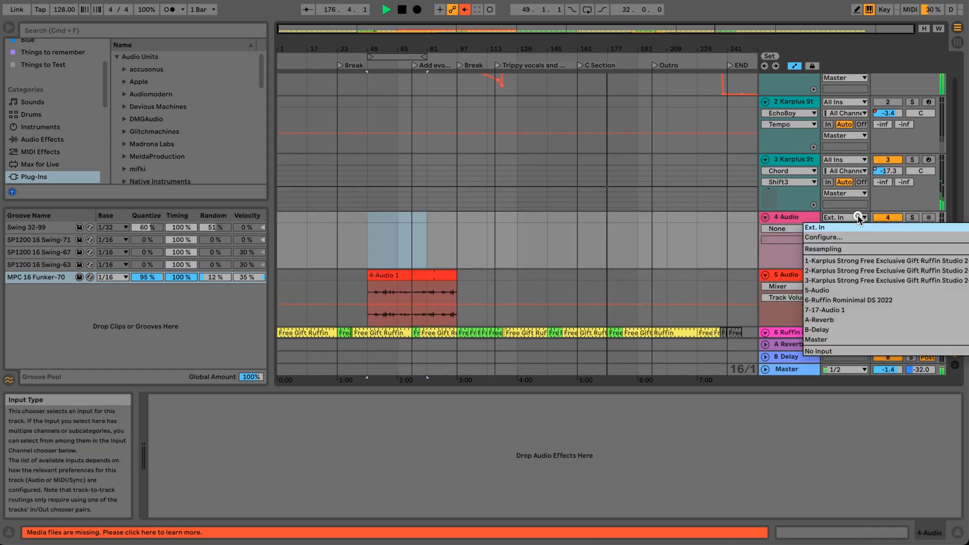
click(833, 282)
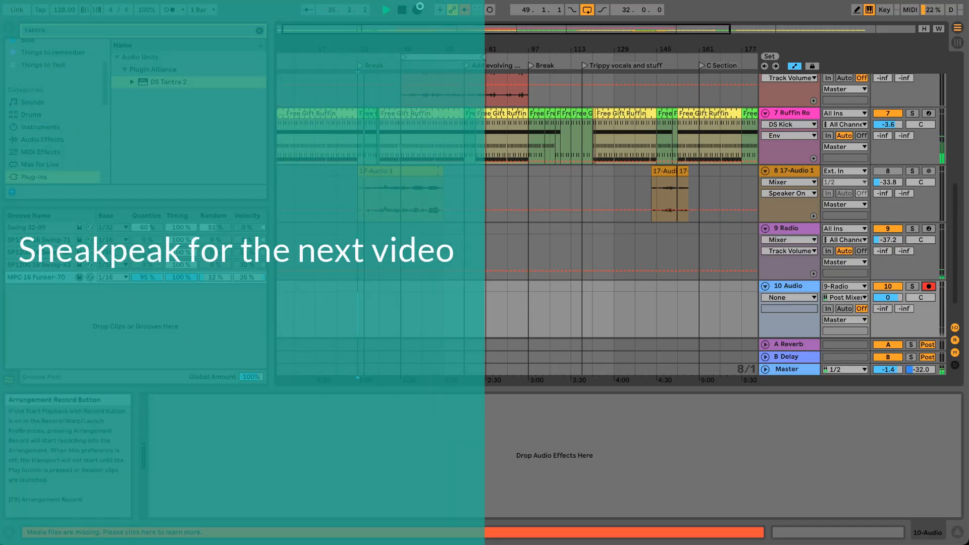
Step: Start arrangement recording of 9-Radio into the armed track 10 Audio and raise the system volume
click(418, 9)
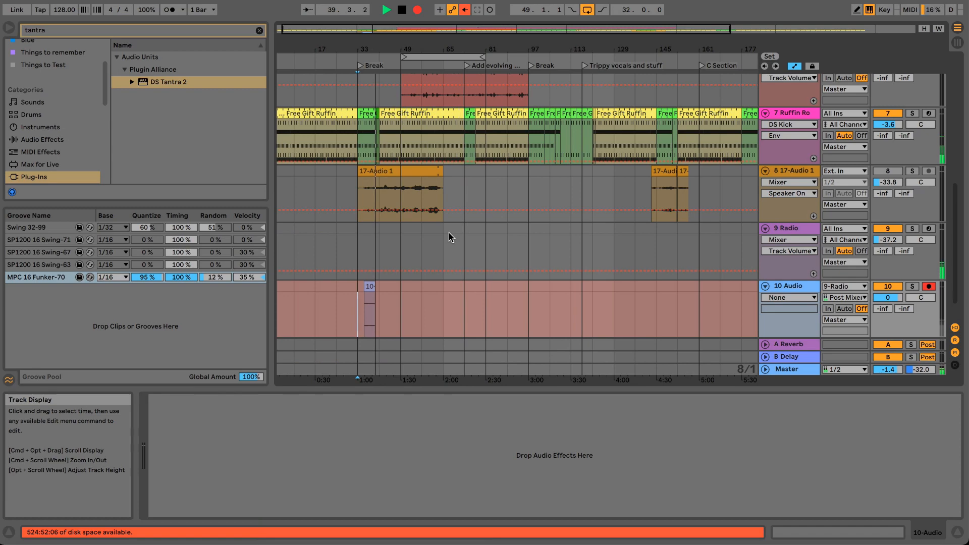
click(562, 1)
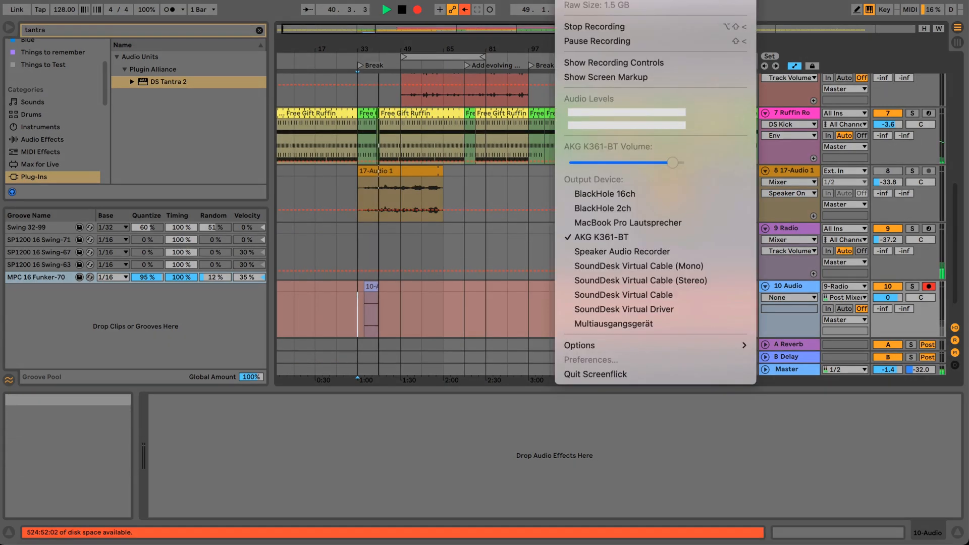
key(Escape)
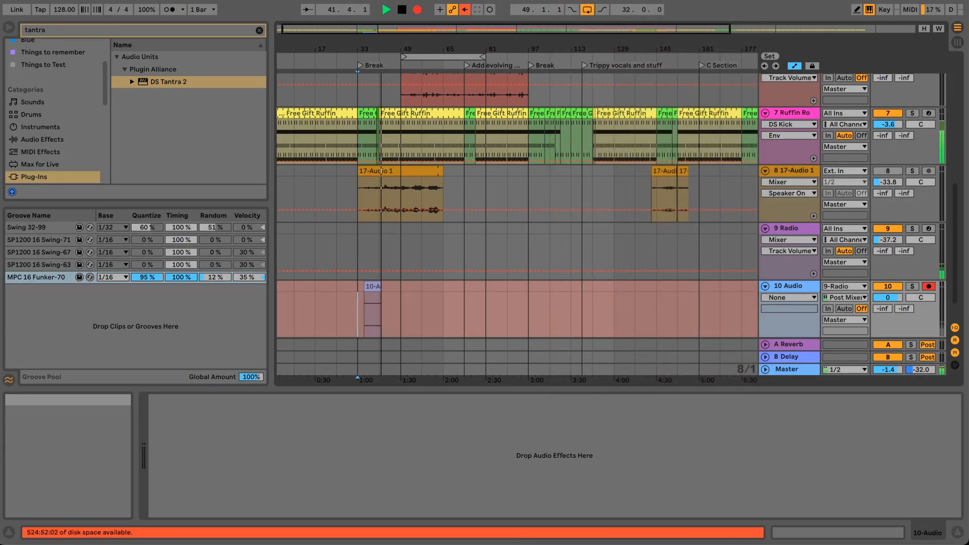
key(XF86AudioRaiseVolume)
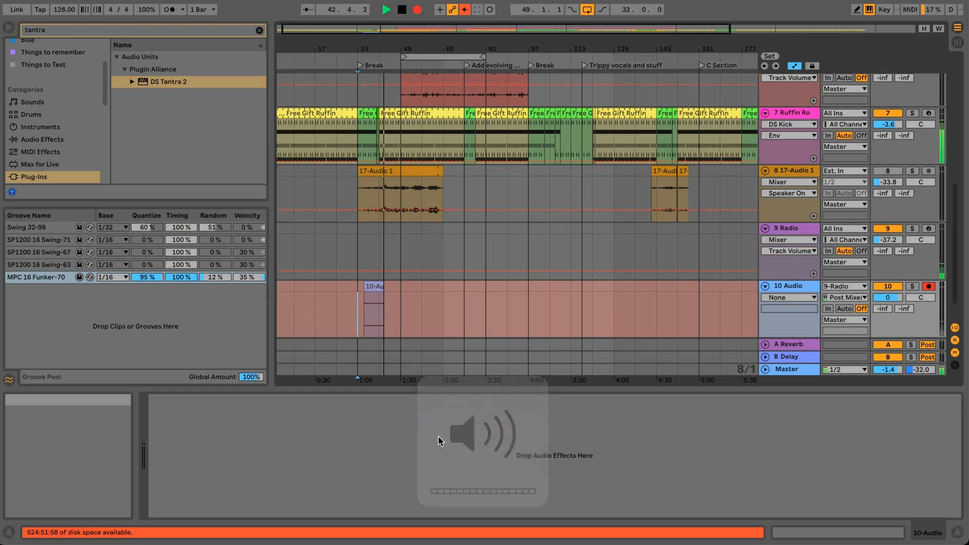